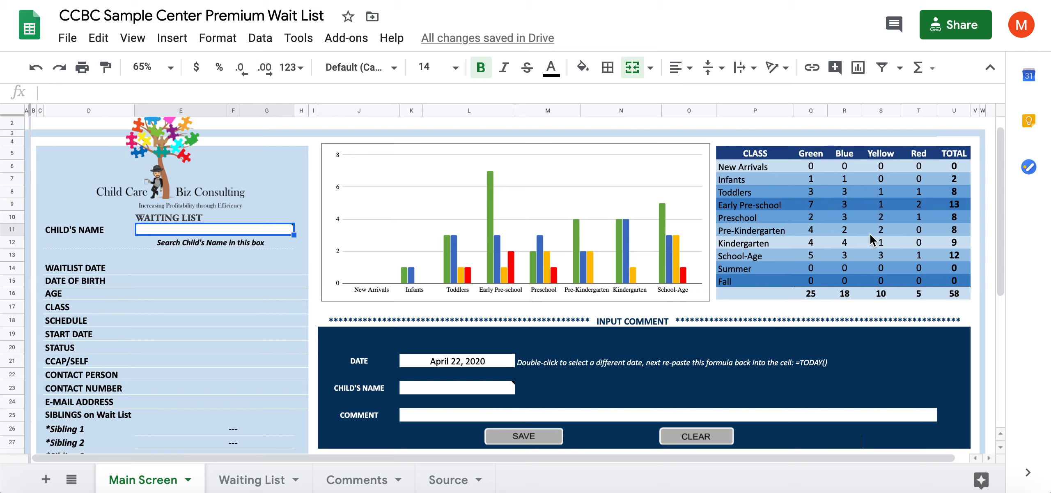
Look up a waitlisted child's basic information by entering the child's name in the search box on the Main Screen sheet
left_click_drag(1004, 212, 1009, 195)
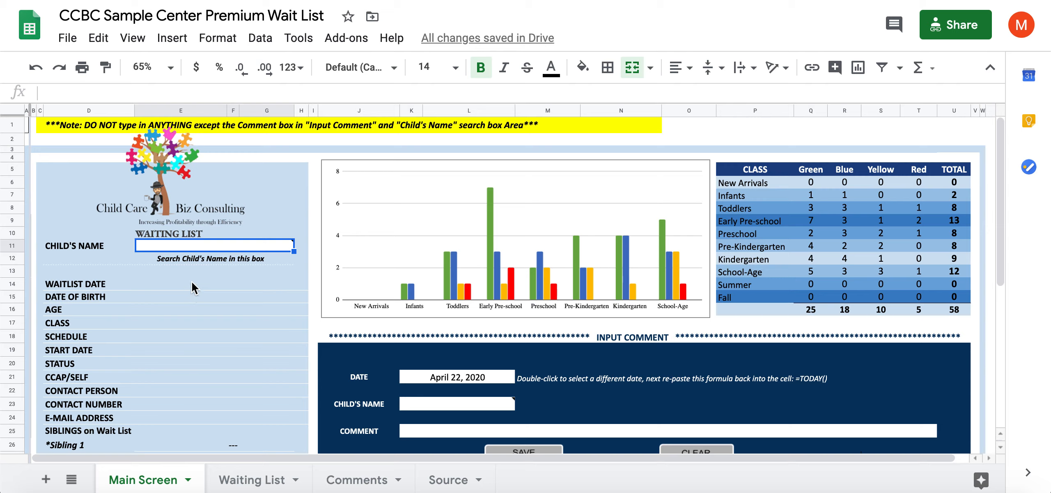
mouse_move(173, 249)
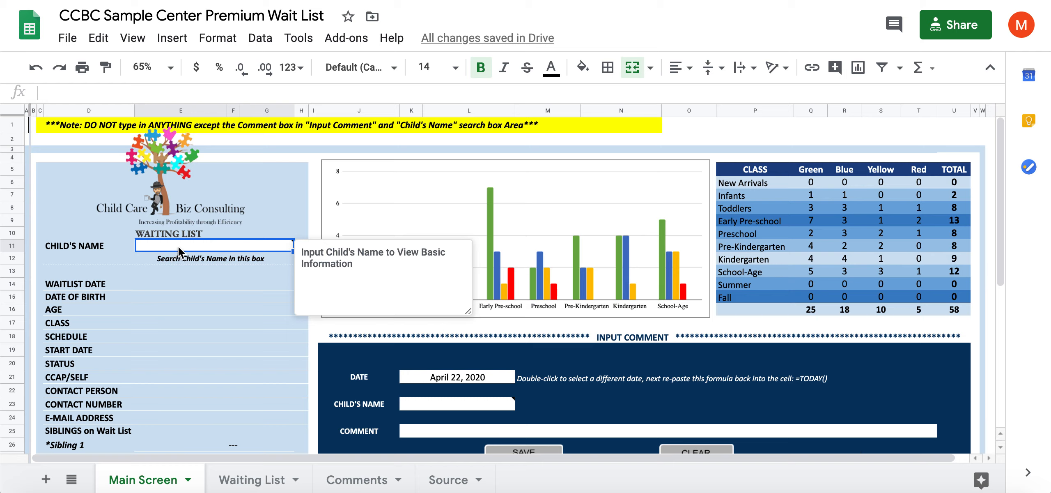
type("Tom Cat")
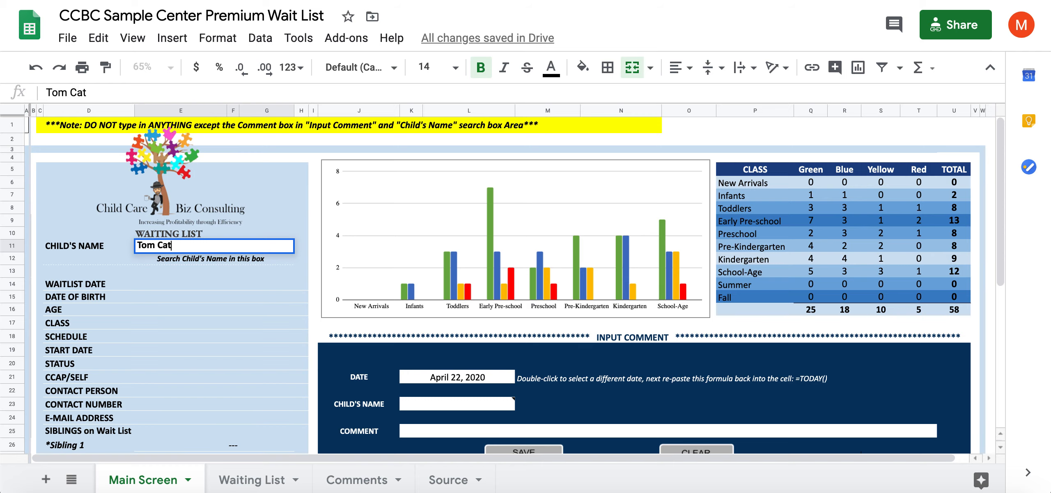
key("Return")
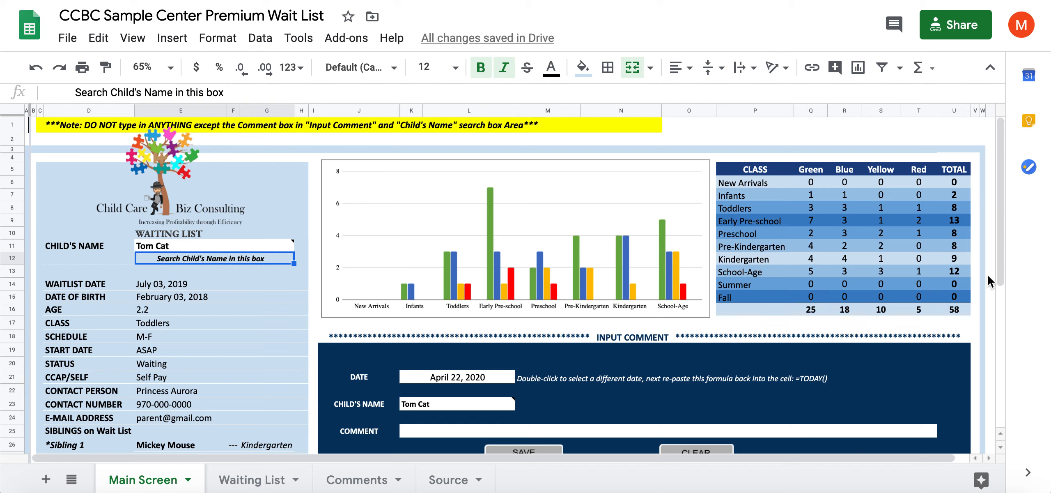
Examine the child's waiting list details, the Input Comment and Comments sections, and the yellow usage note above the dashboard
left_click_drag(1000, 268, 1000, 285)
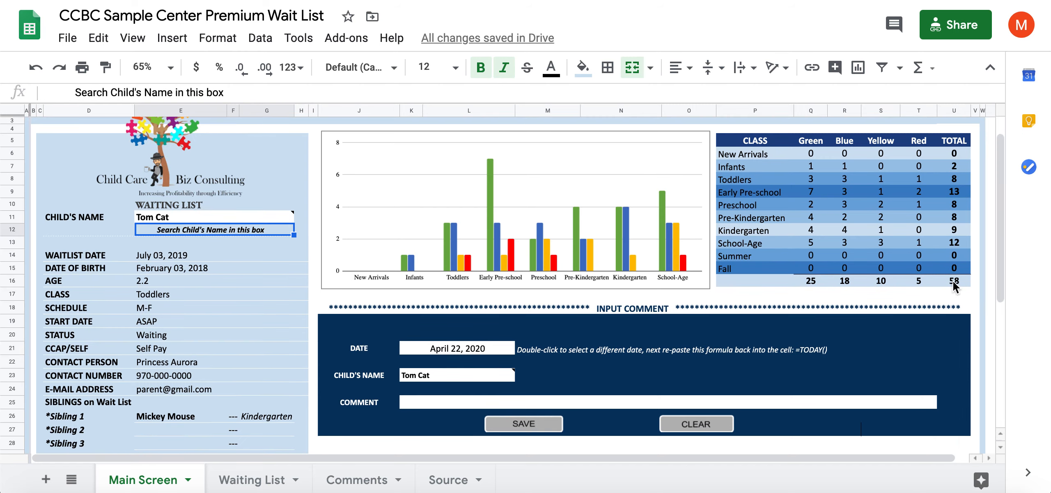
mouse_move(166, 221)
left_click_drag(1002, 275, 1002, 301)
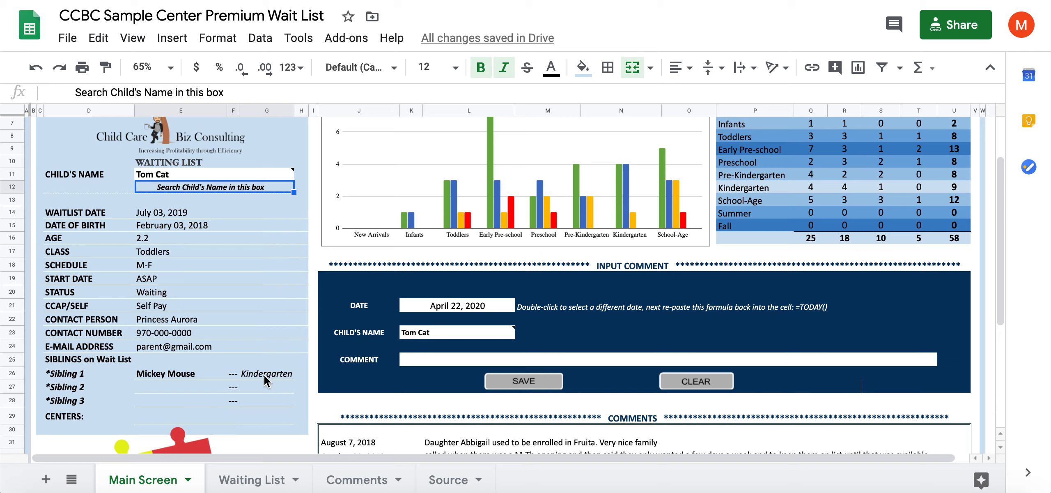
mouse_move(1003, 237)
left_mouse_down()
mouse_move(1008, 187)
mouse_move(998, 230)
left_mouse_up()
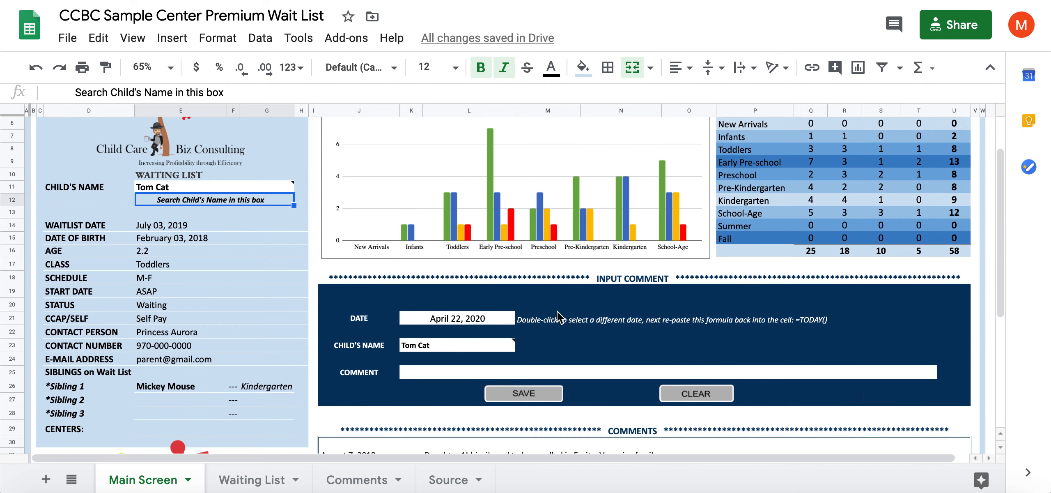
left_click_drag(999, 241, 999, 168)
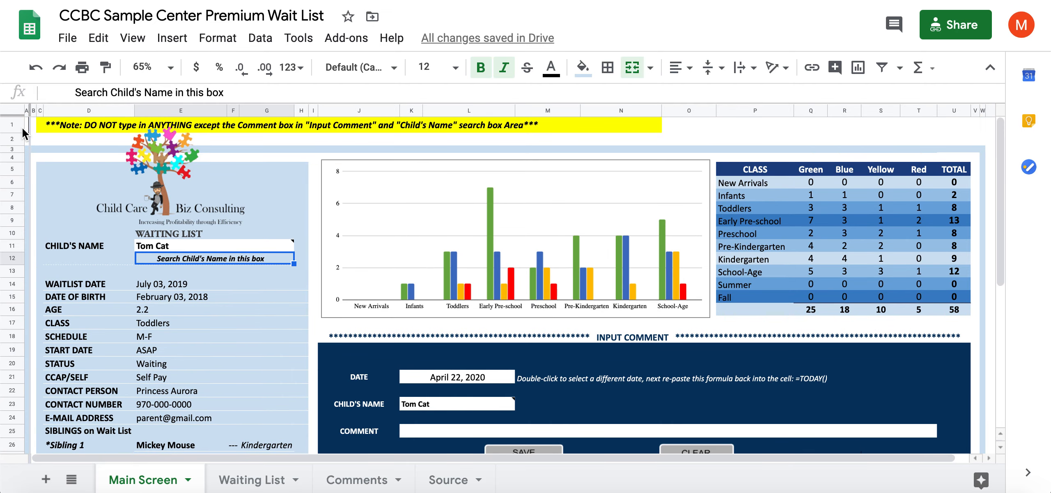
left_click(75, 128)
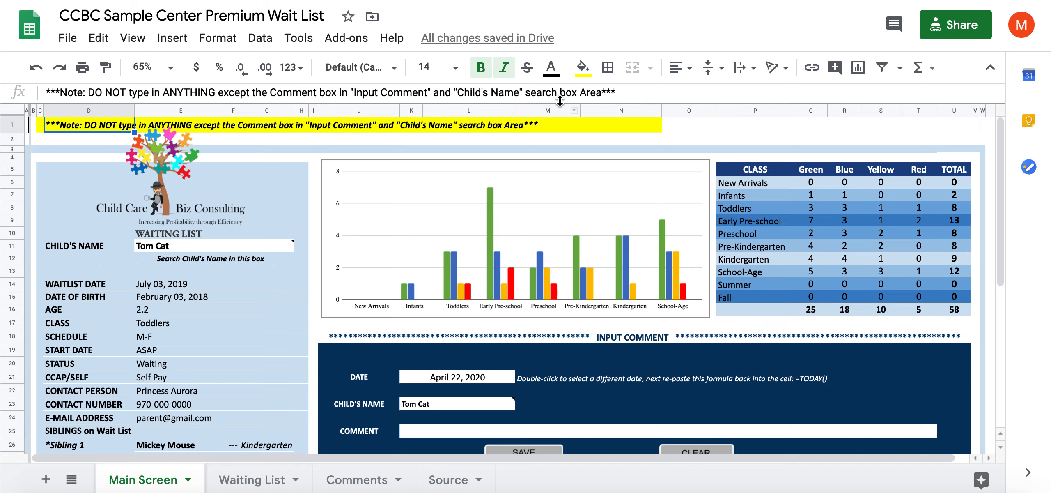
mouse_move(1001, 188)
left_mouse_down()
mouse_move(1000, 267)
mouse_move(1002, 182)
left_mouse_up()
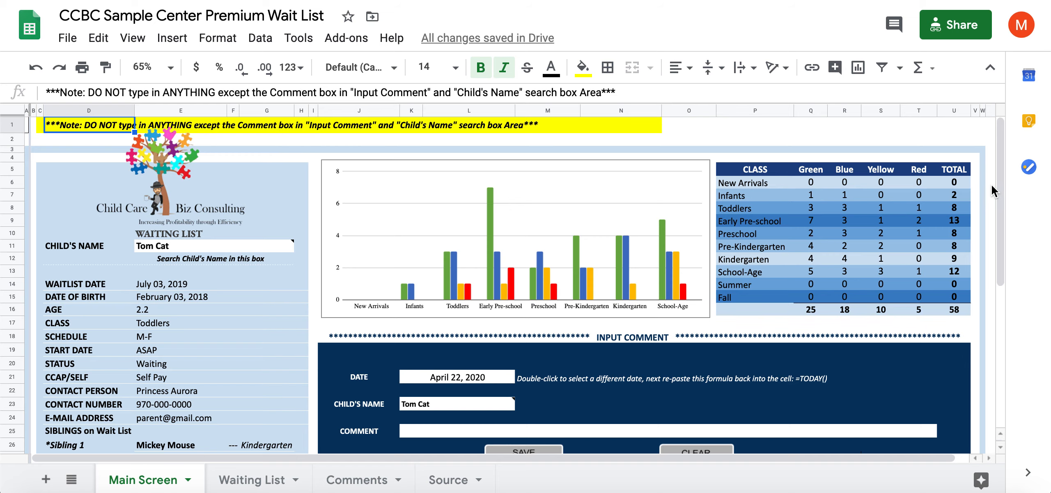
left_click_drag(1001, 185, 1000, 229)
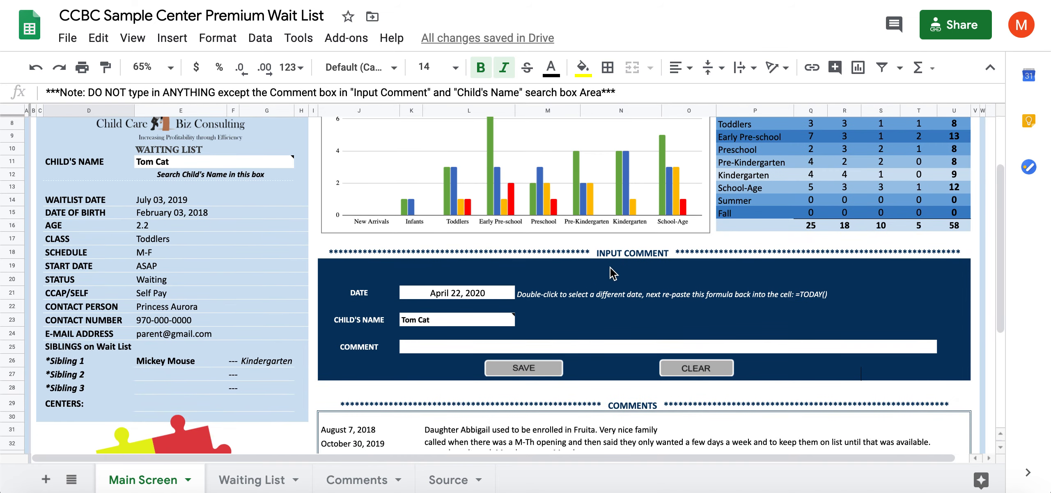
left_click_drag(1001, 261, 1004, 206)
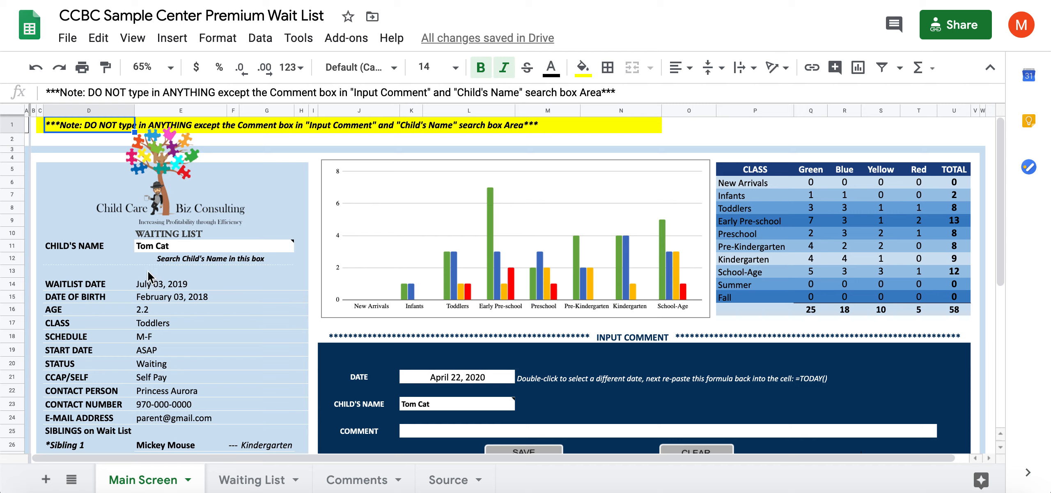
Clear the child's name from the search box
left_click(155, 251)
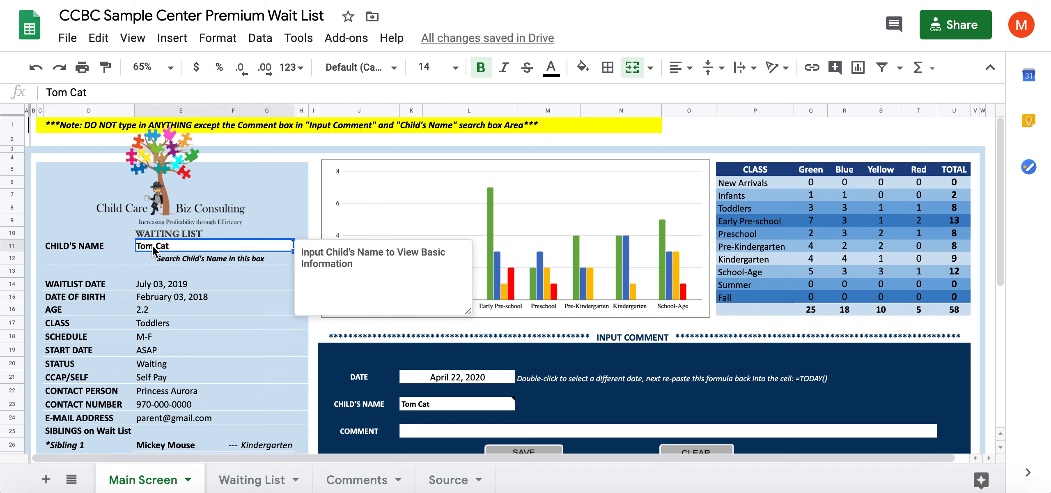
key("Delete")
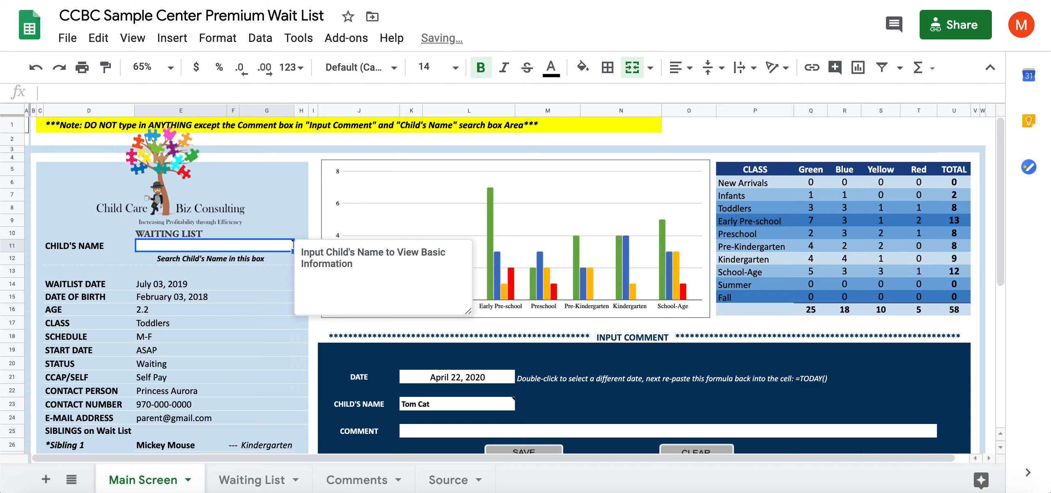
left_click(198, 276)
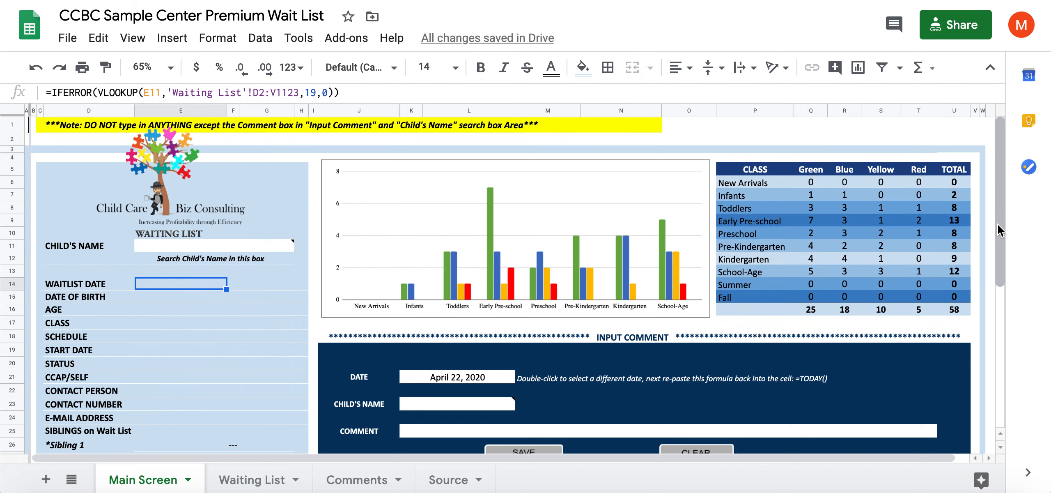
Check the date formula in the Input Comment section and enter the child's name in the search box to load the record
left_click_drag(1001, 227, 1007, 246)
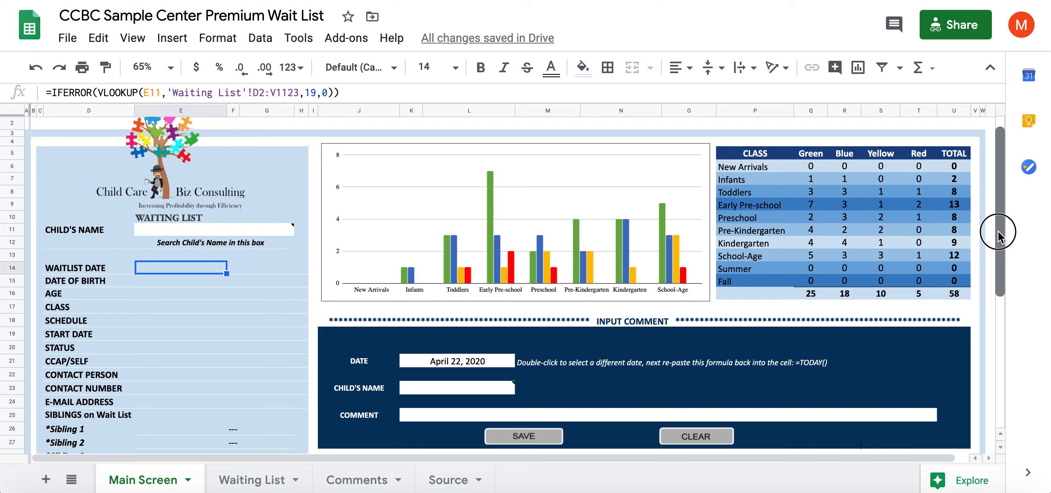
scroll(1000, 228, "down", 1)
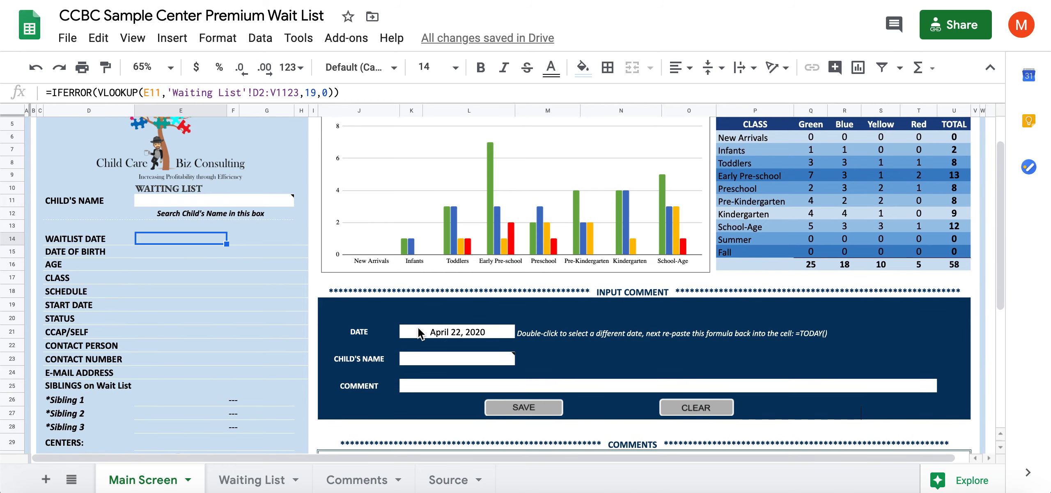
left_click(420, 333)
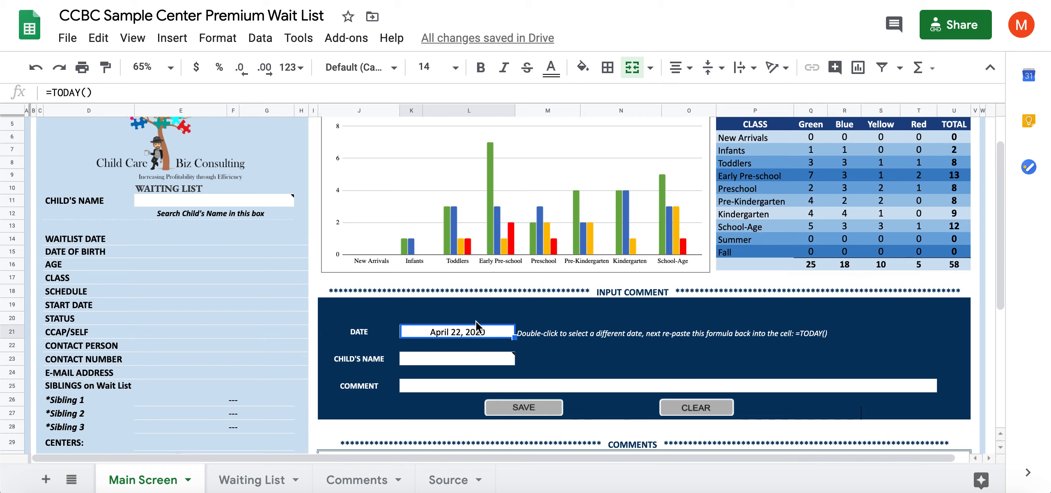
mouse_move(482, 363)
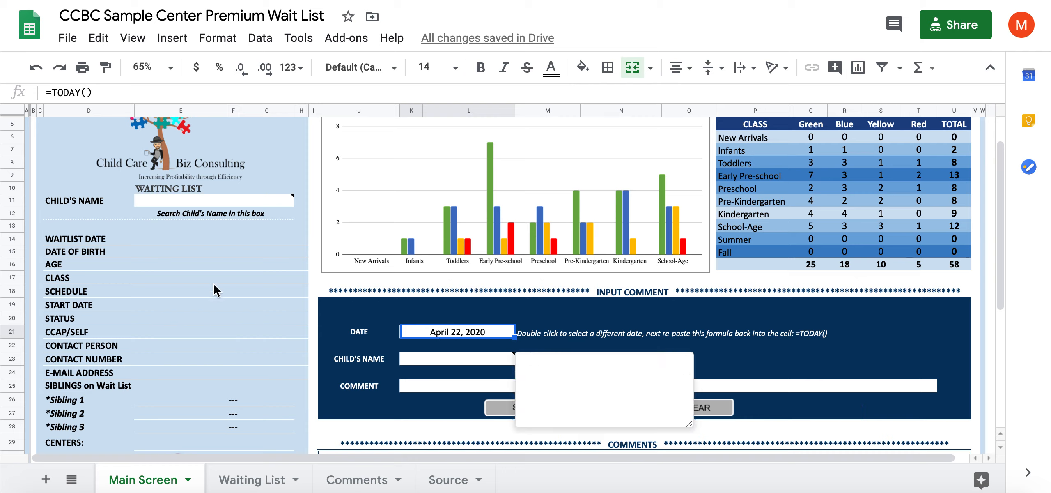
left_click(209, 205)
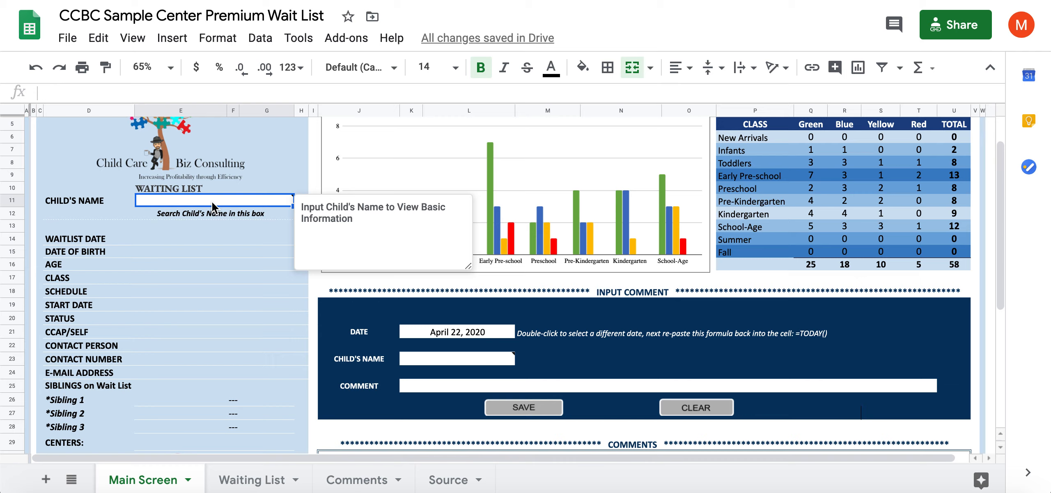
type("Tom Cat")
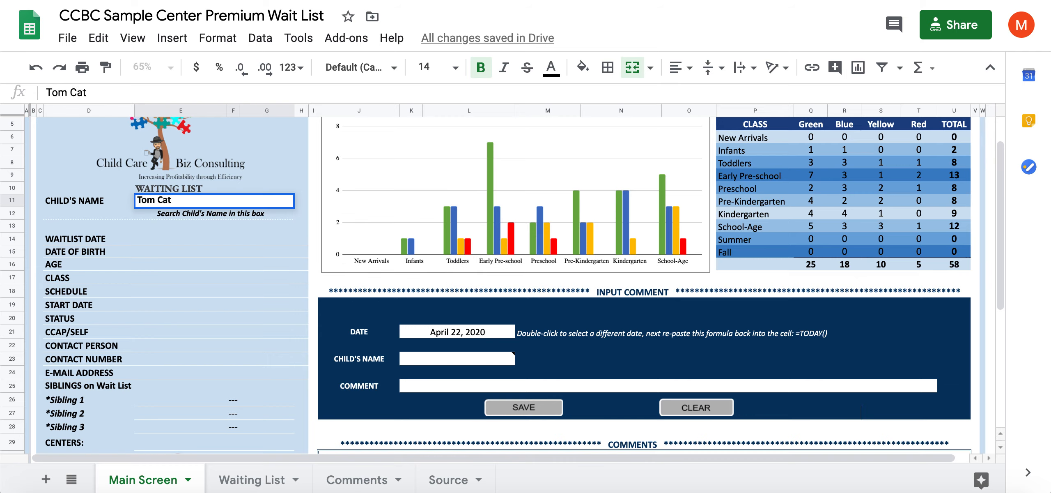
key("Return")
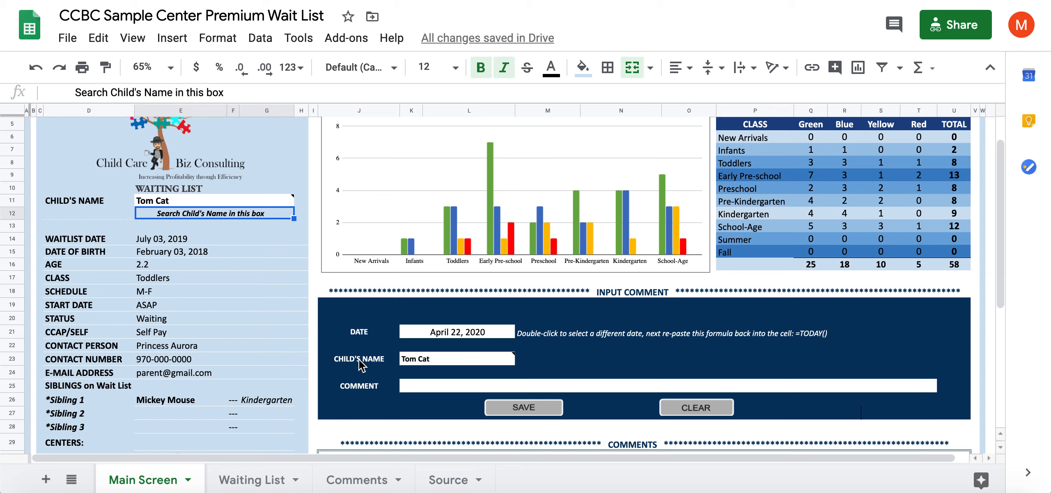
Enter the comment "Had a nice conversation." for the child in the Input Comment section and save it
mouse_move(415, 364)
left_click(420, 388)
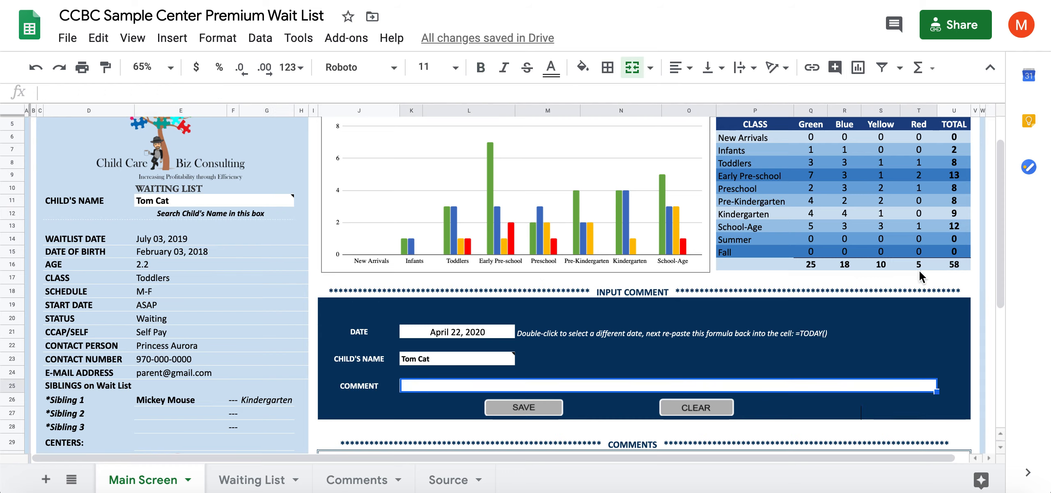
left_click_drag(1002, 210, 1002, 210)
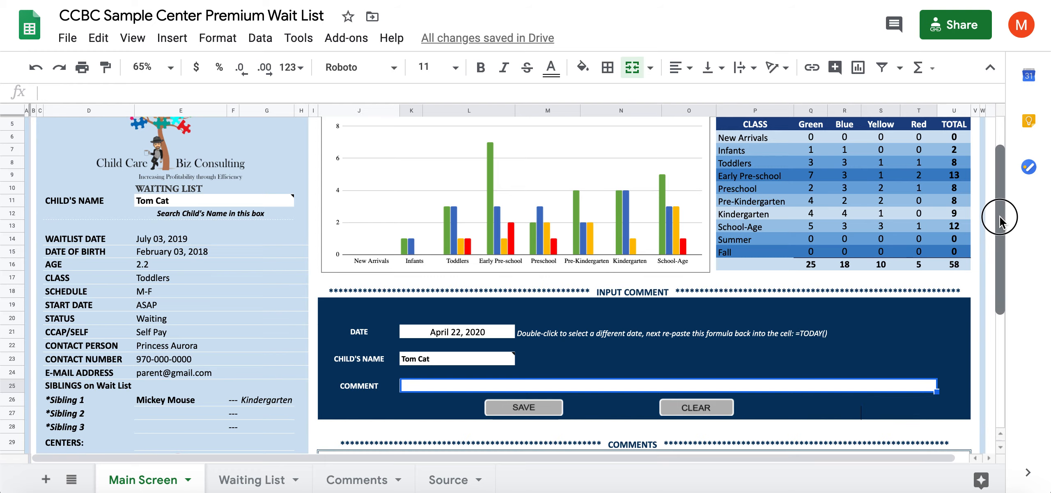
left_click_drag(1002, 210, 1003, 233)
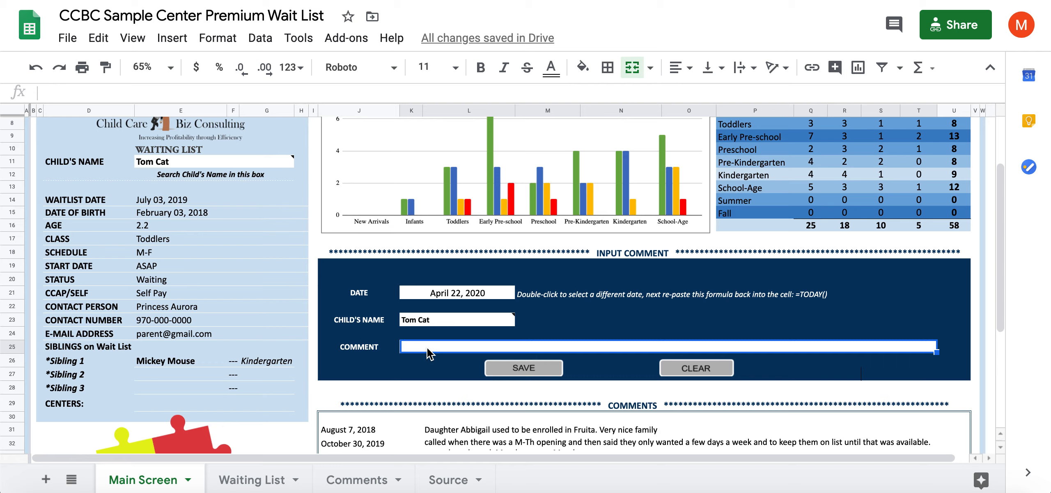
type("Had ")
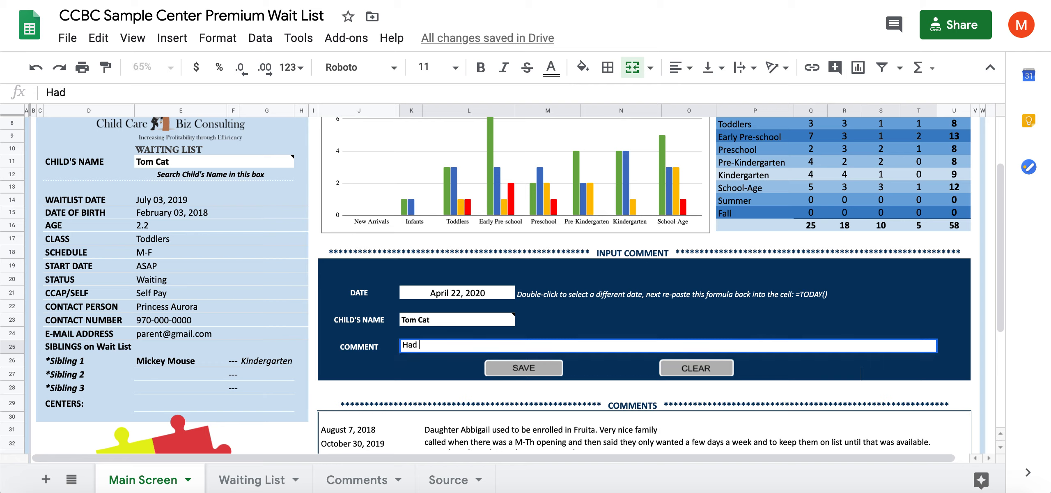
type("a nice conversat")
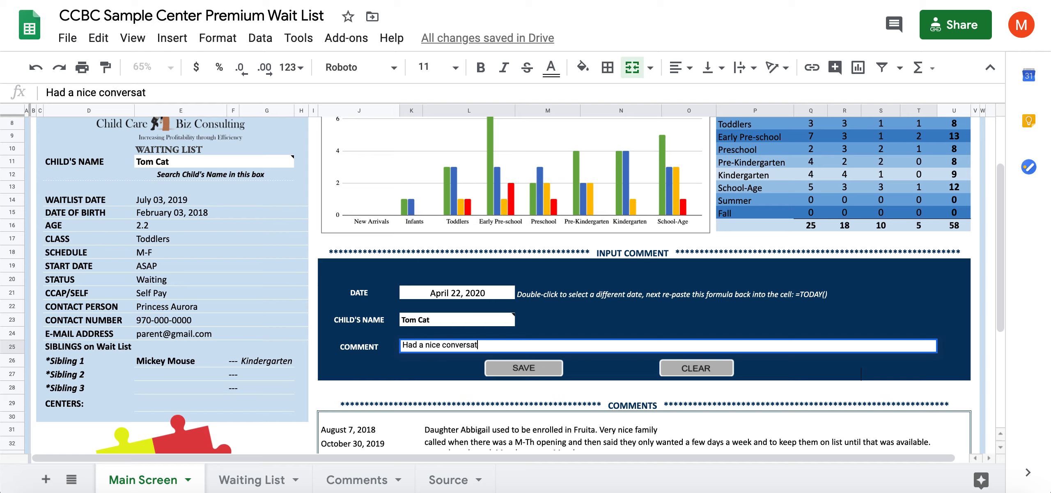
type("ion.")
key("Return")
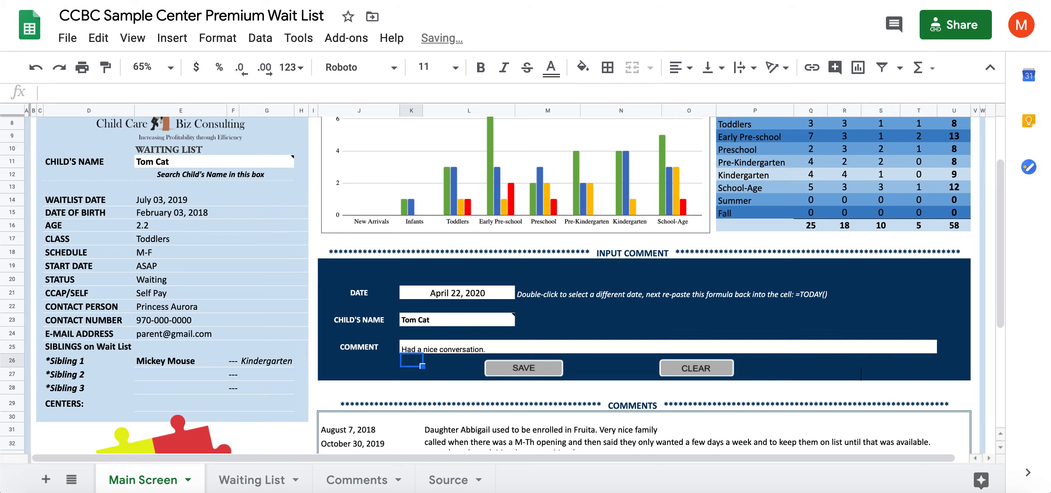
left_click(527, 368)
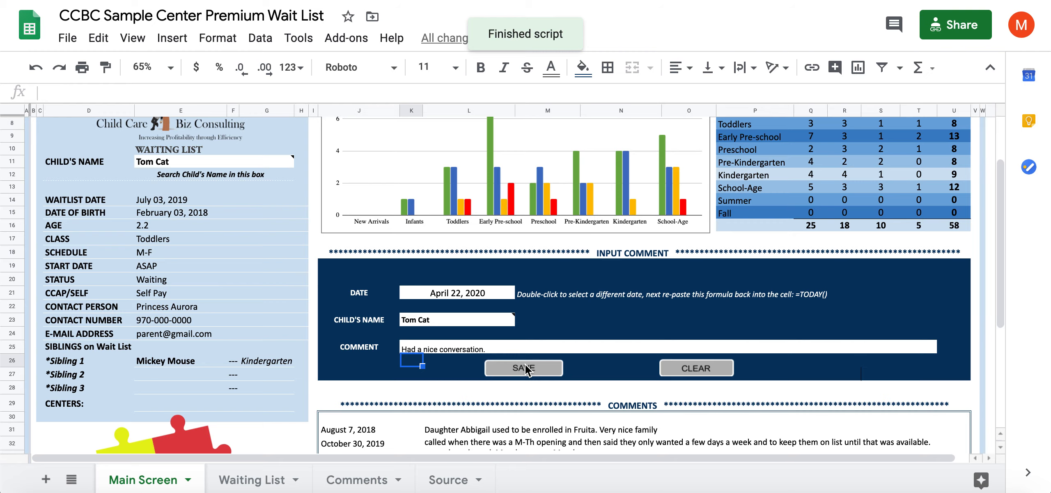
Check the new comment in the Comments section and locate its row at the end of the Comments sheet
left_click_drag(998, 268, 998, 306)
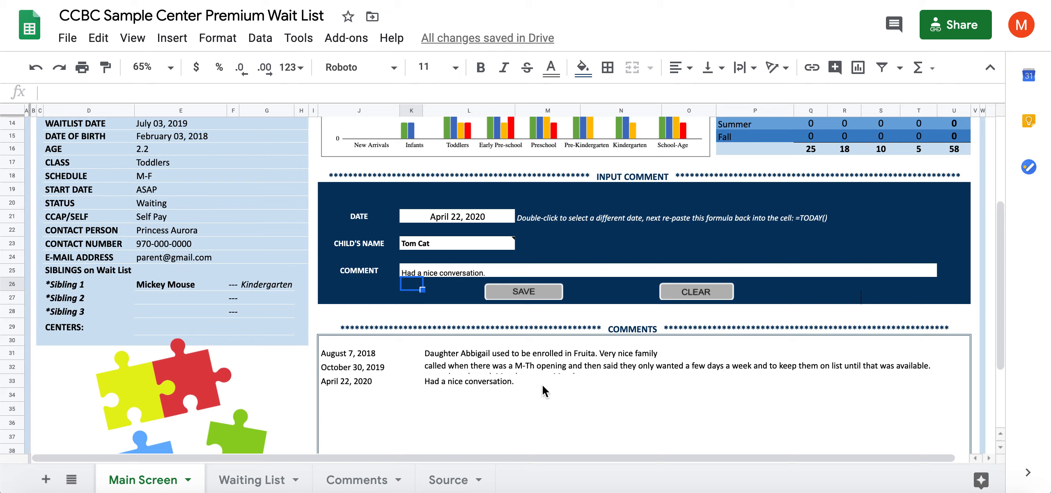
left_click(352, 479)
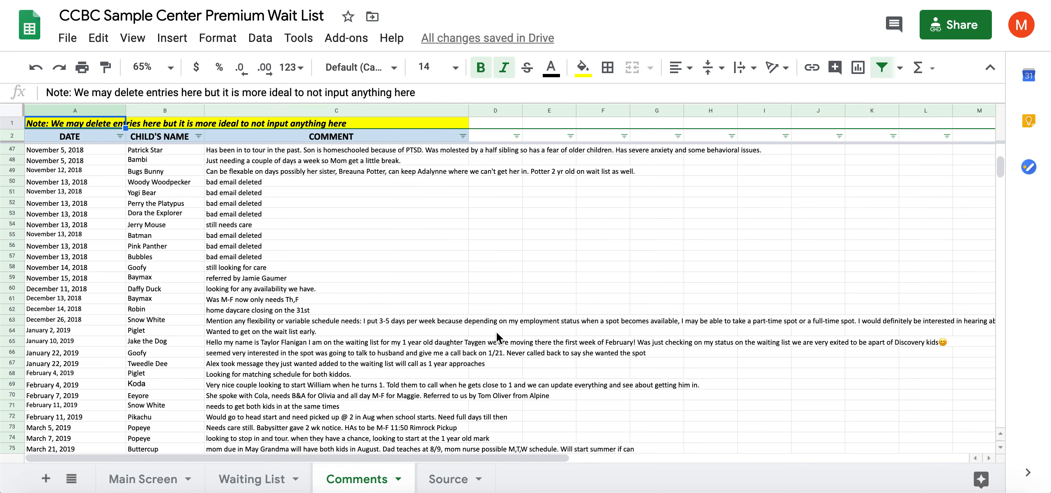
left_click(339, 322)
mouse_move(996, 184)
left_mouse_down()
mouse_move(986, 296)
mouse_move(1001, 176)
left_mouse_up()
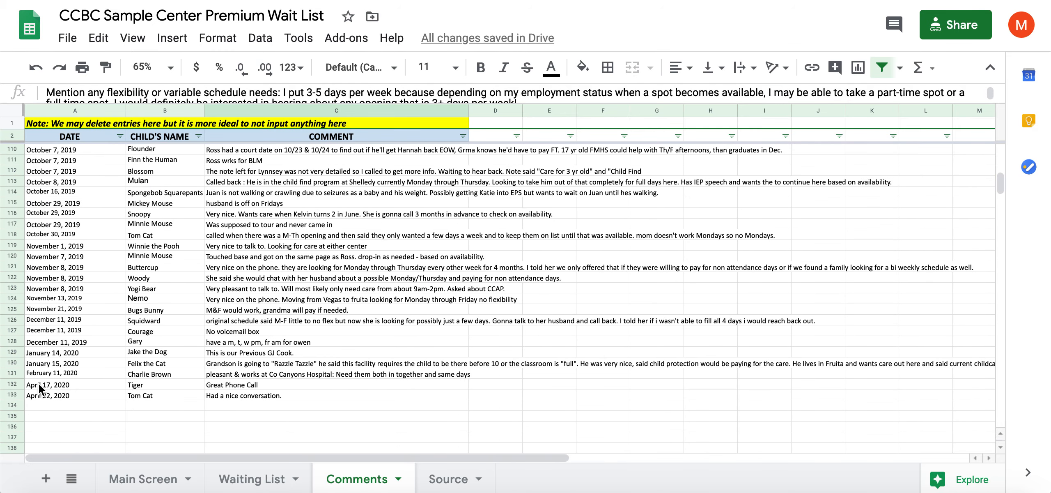
left_click_drag(41, 395, 286, 395)
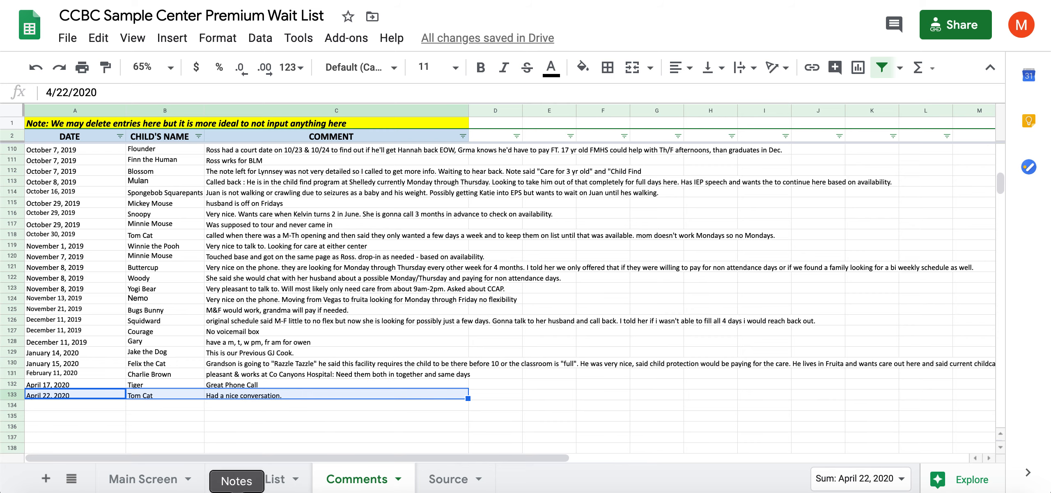
Return to the Main Screen sheet and clear the comment entry form
left_click(138, 481)
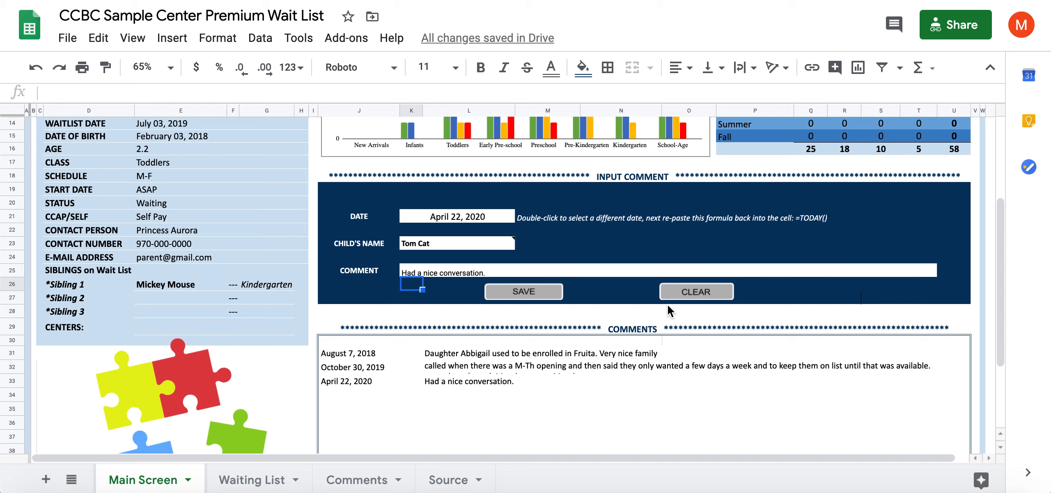
left_click(700, 294)
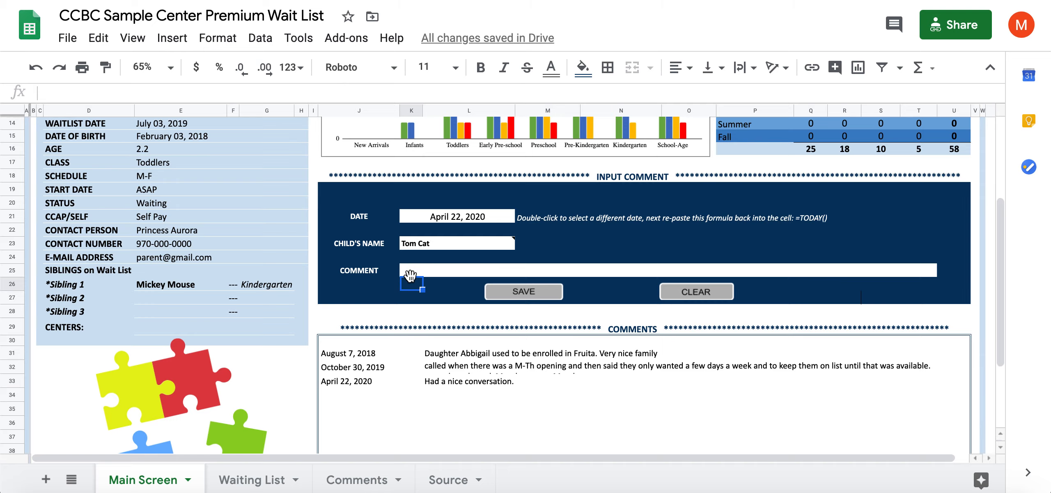
left_click_drag(1000, 260, 1000, 306)
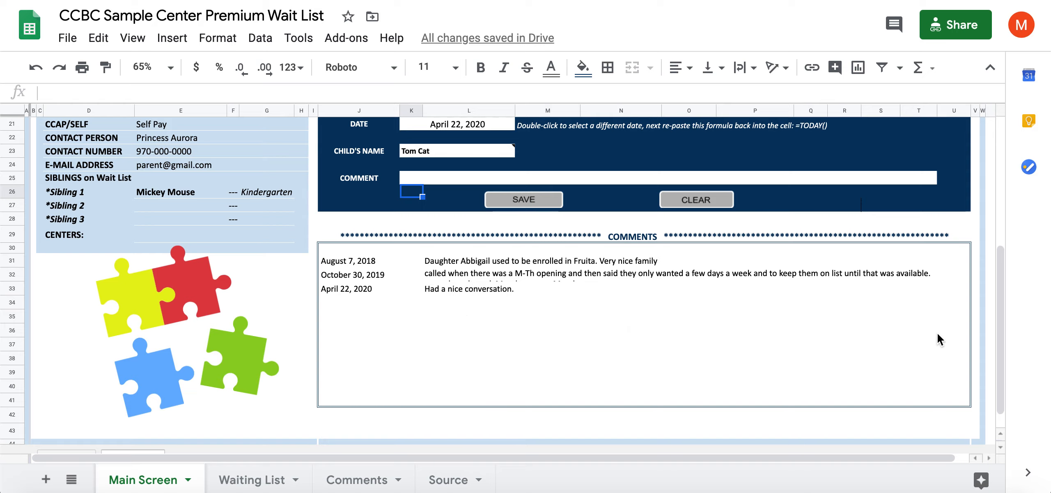
left_click_drag(1002, 340, 1034, 220)
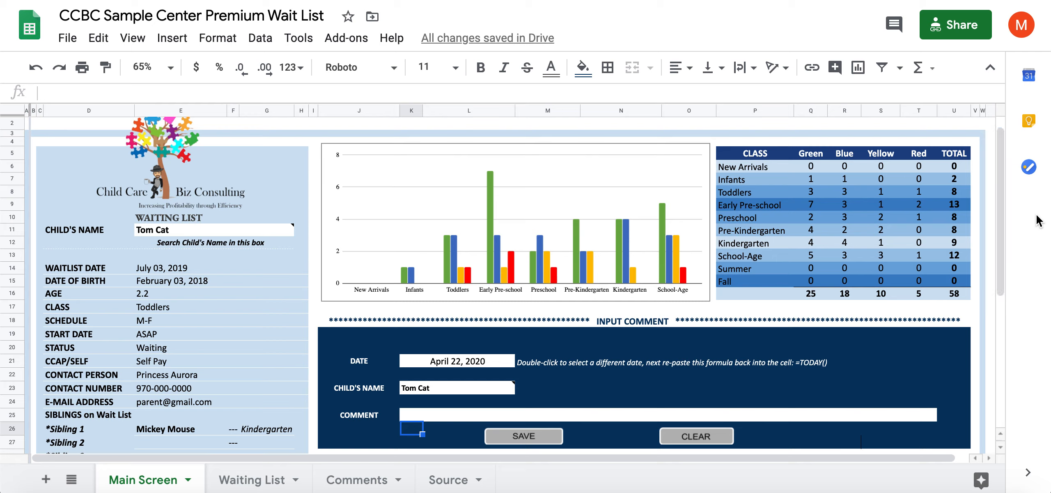
left_click(185, 232)
Set the date in the Input Comment section to April 21, 2020
left_click_drag(1002, 210, 992, 263)
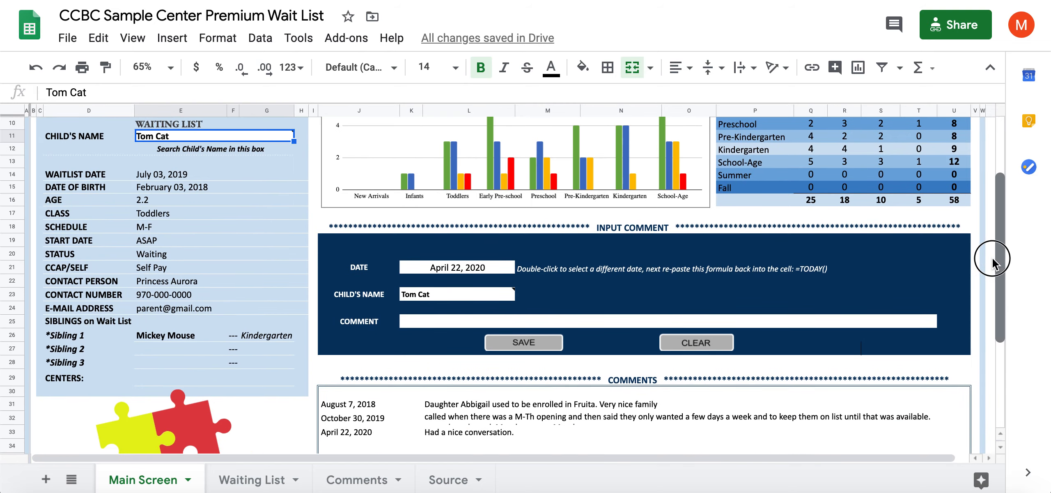
left_click(432, 322)
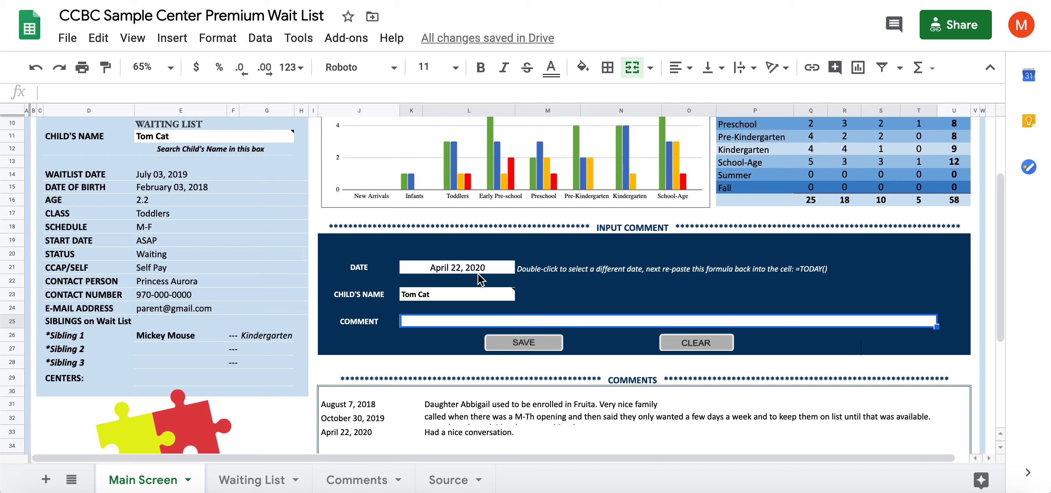
left_click(456, 274)
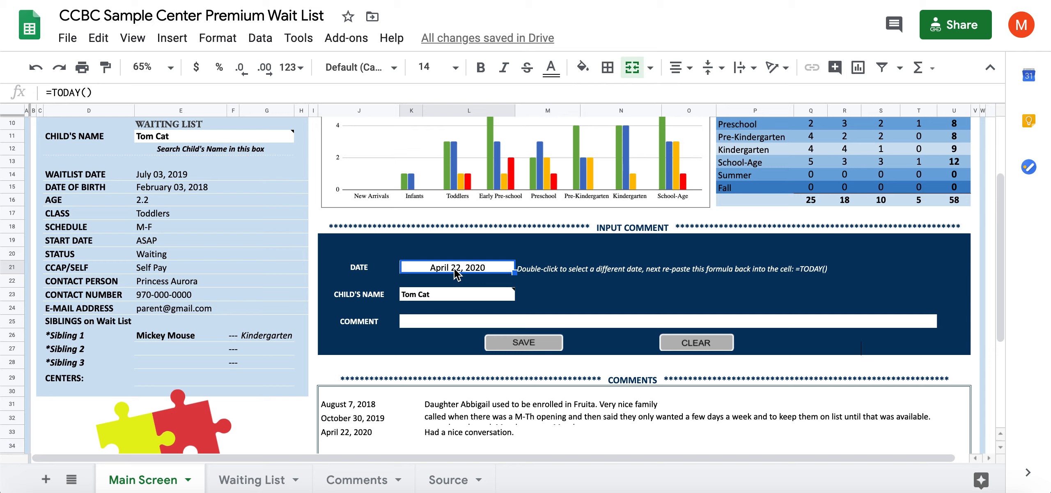
double_click(498, 272)
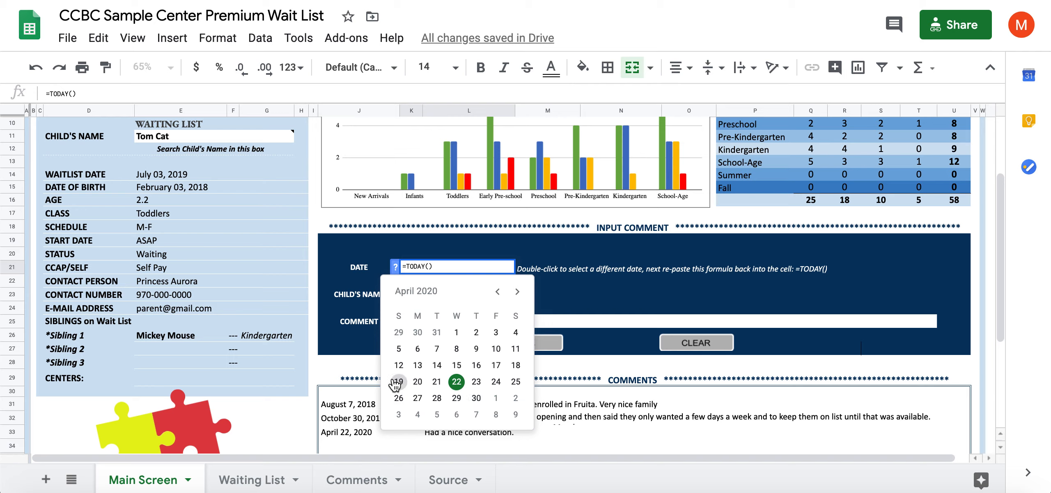
left_click(436, 382)
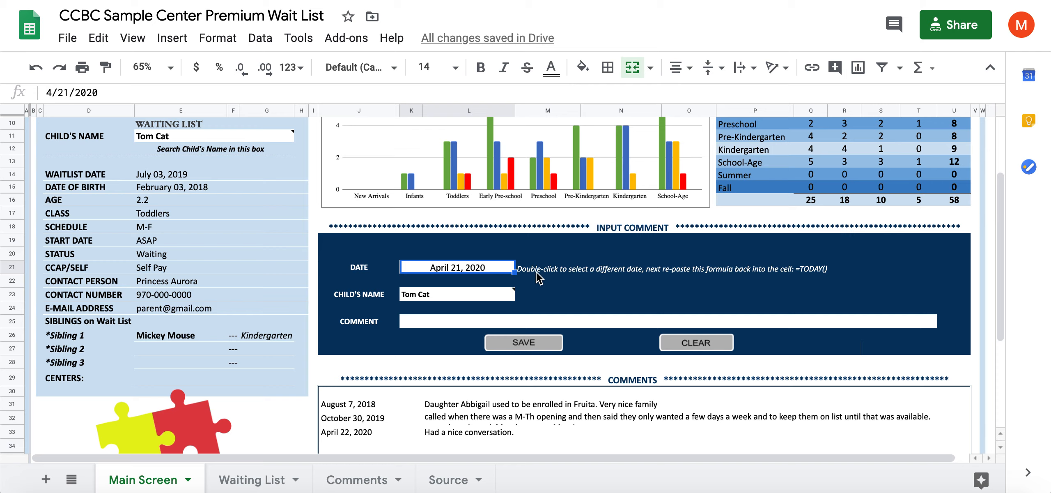
Enter the comment "Hello" in the Input Comment section and save it for the loaded child
left_click(415, 323)
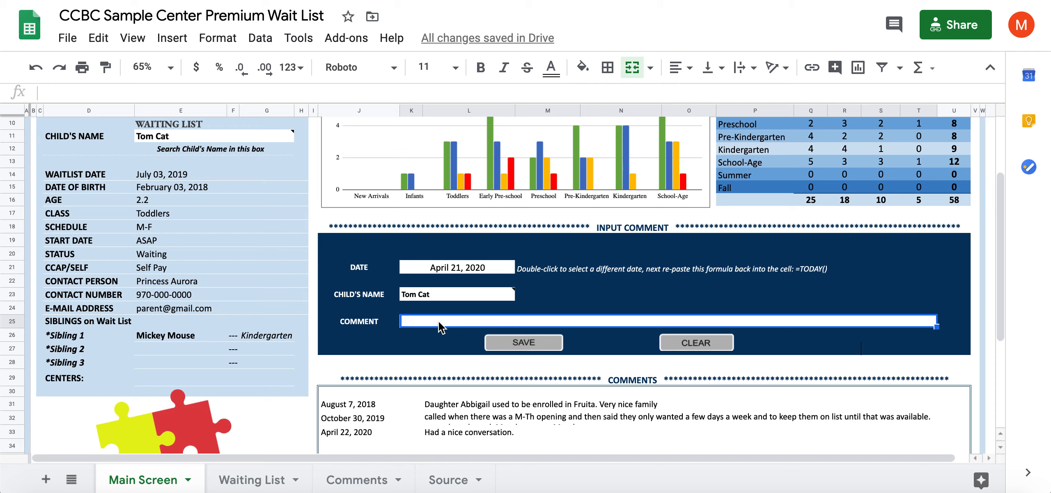
key("Return")
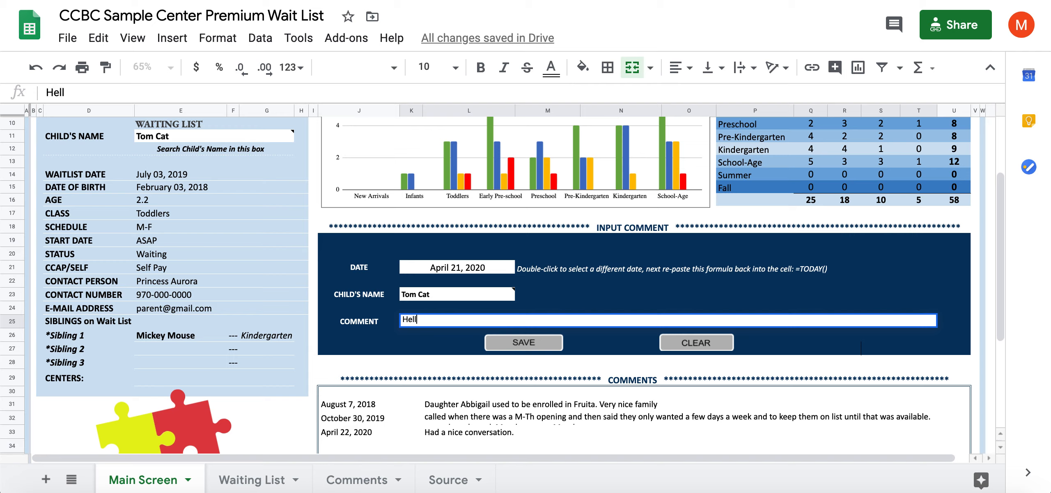
key("Return")
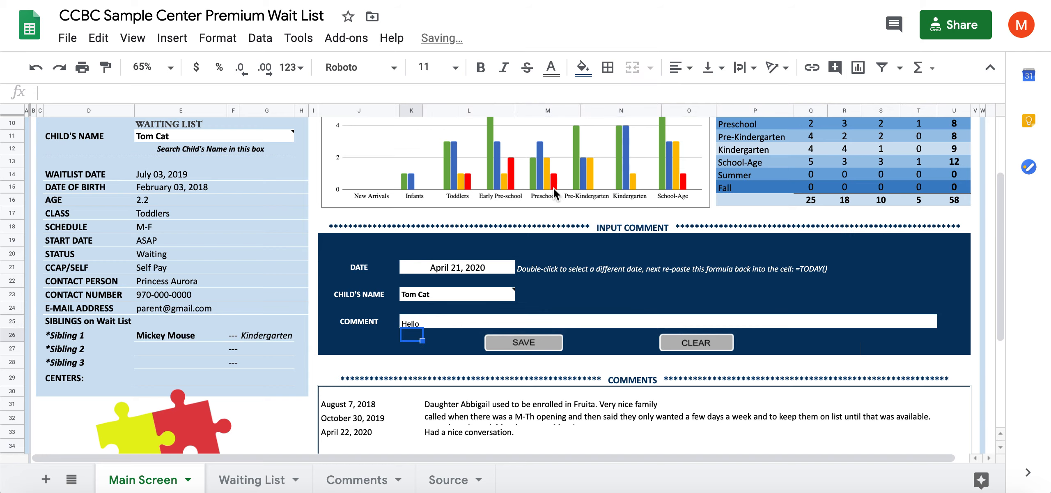
left_click(509, 347)
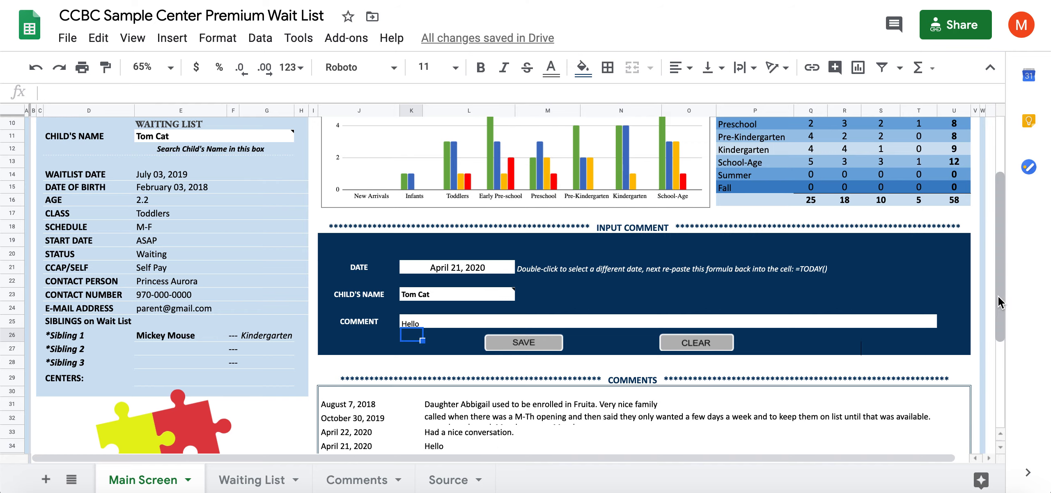
scroll(1002, 305, "down", 1)
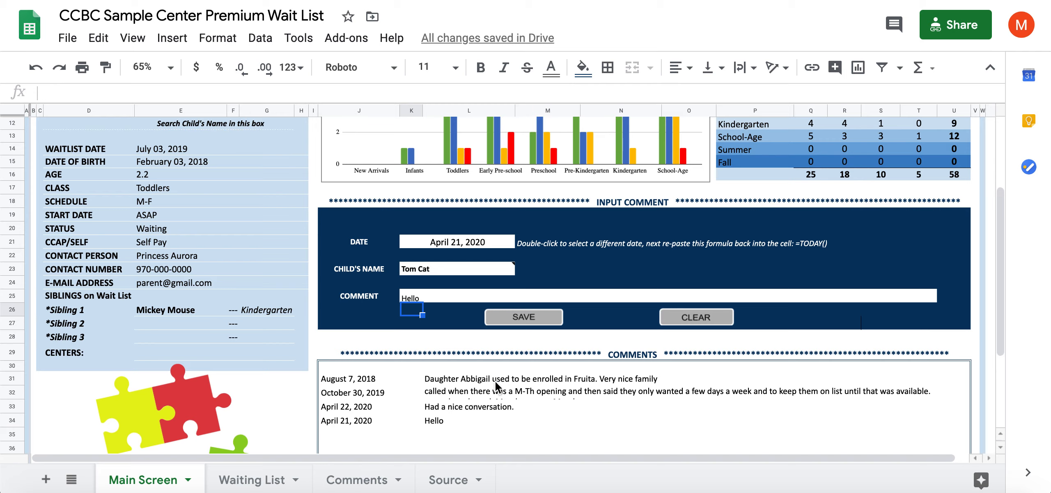
Clear the comment entry form and restore the date cell's formula to =TODAY()
left_click(702, 319)
left_click(490, 245)
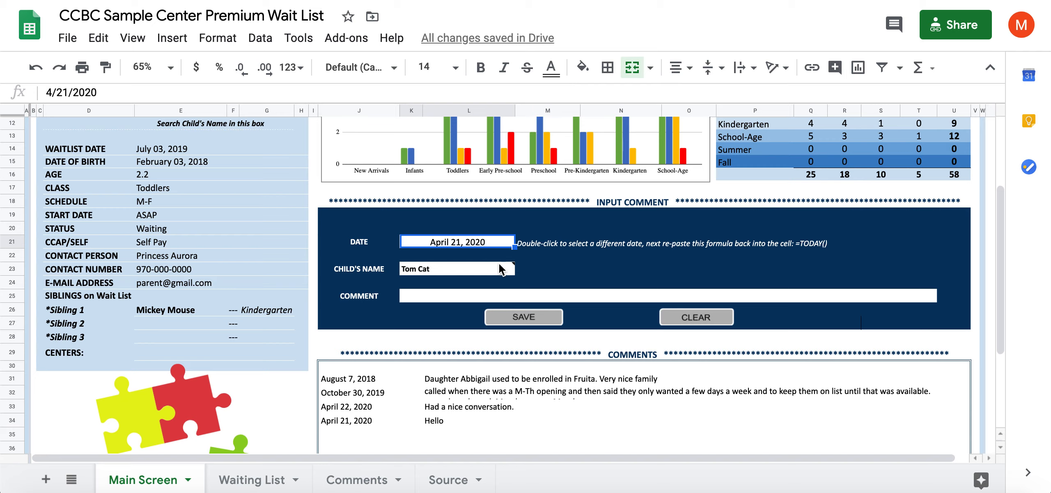
type("=")
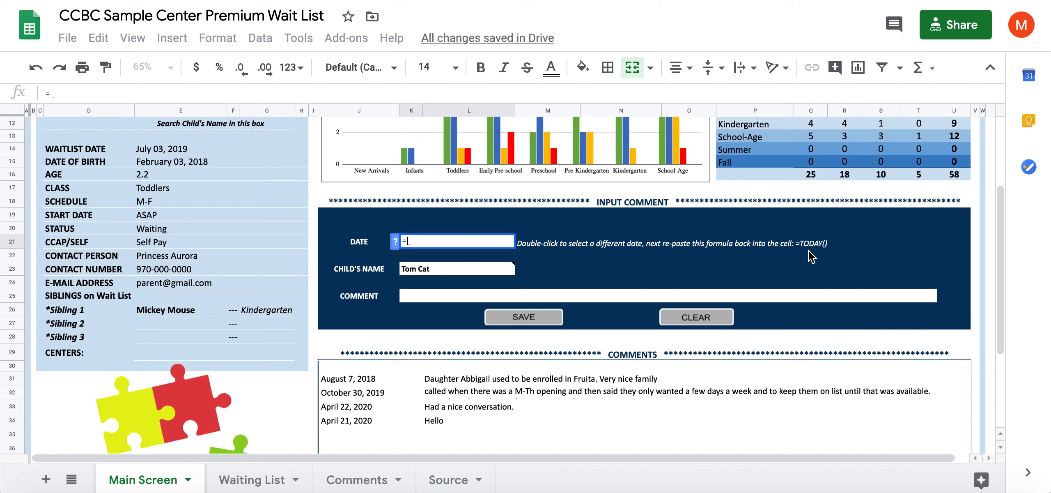
type("today()")
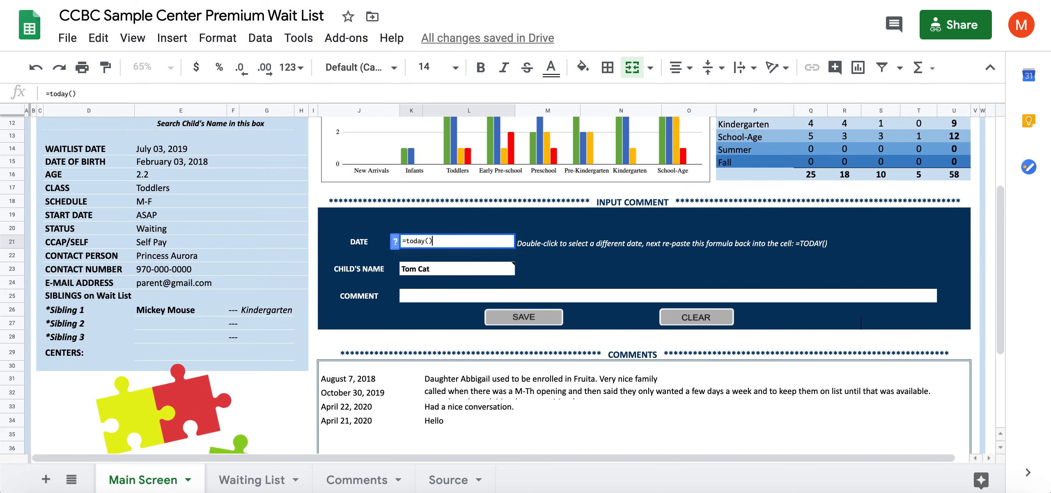
key("Return")
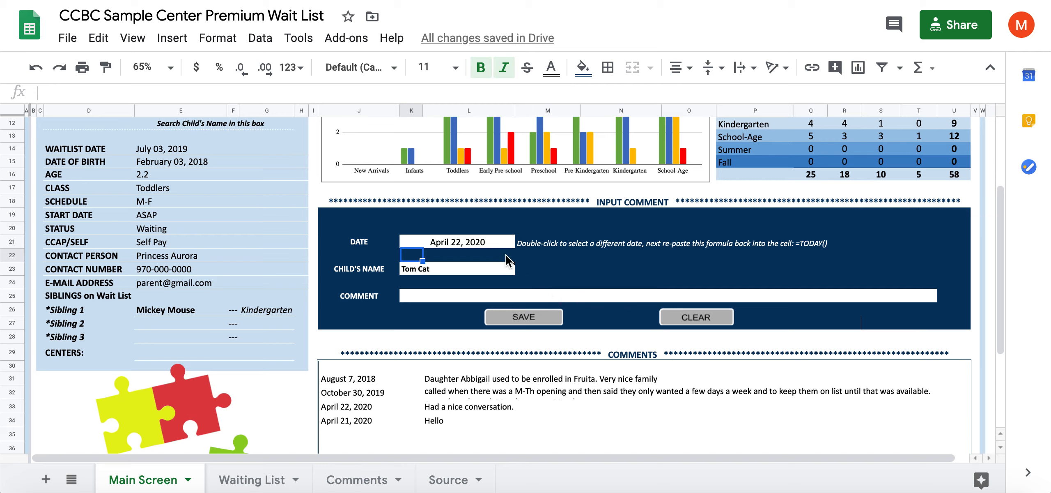
Delete the child's name from the Waiting List search box on the Main Screen sheet
left_click_drag(998, 271, 999, 193)
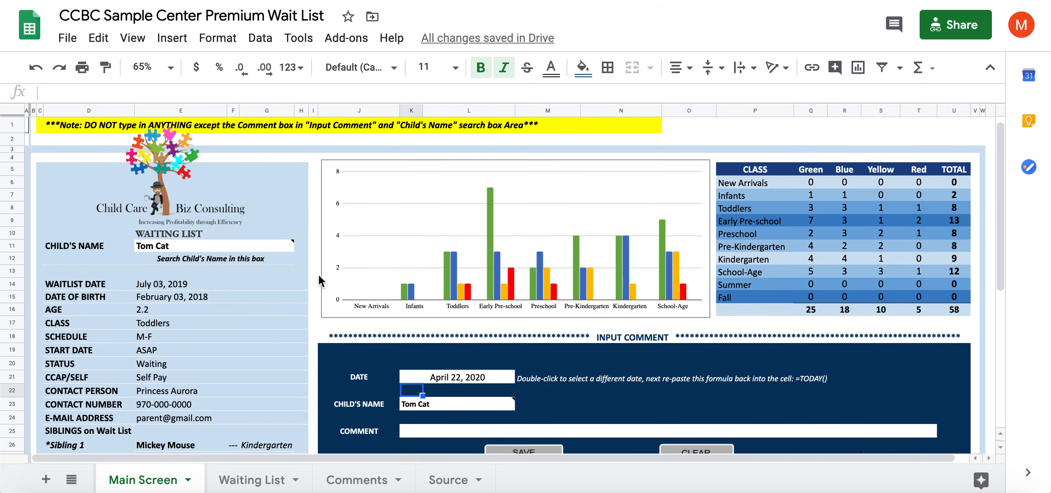
left_click(222, 251)
key("Delete")
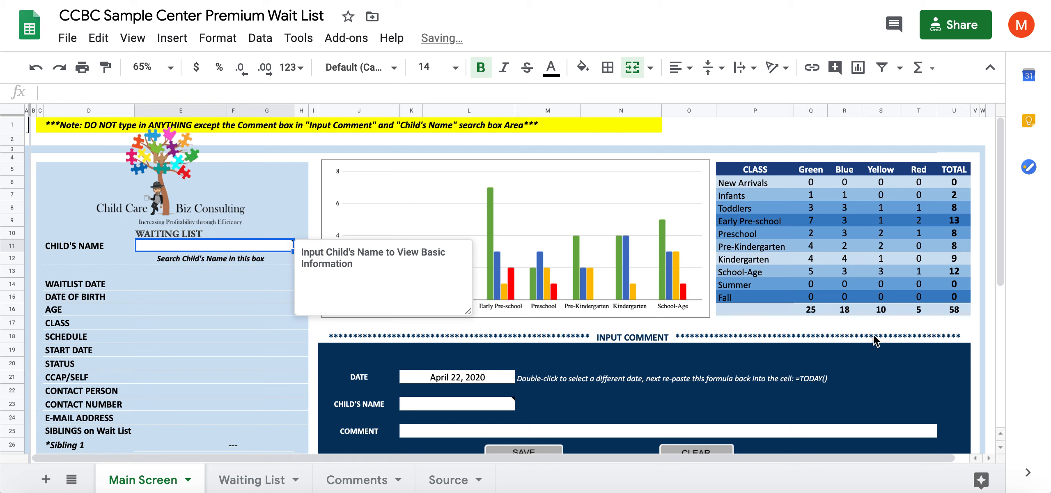
left_click_drag(998, 269, 998, 308)
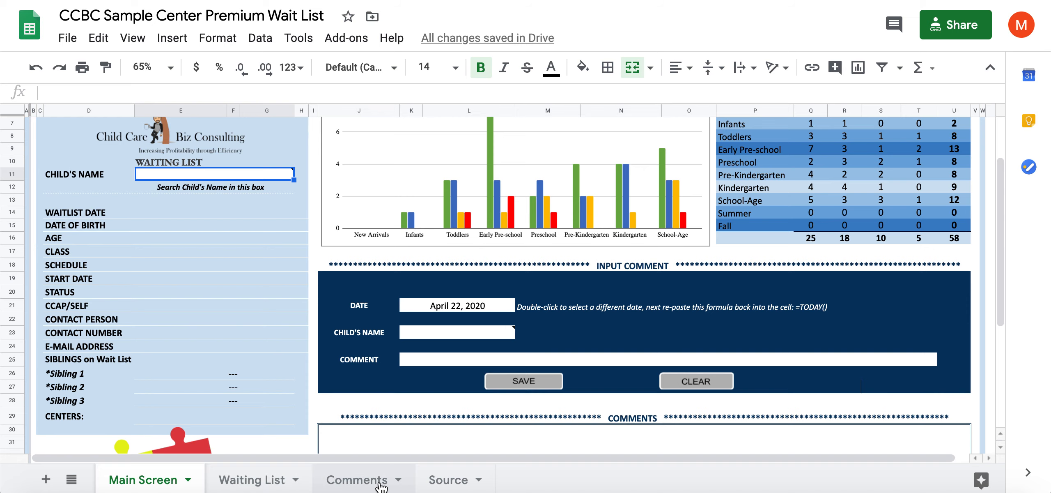
Compare the Main Screen comment form with the log on the Comments sheet, ending at the most recent entries
left_click(357, 479)
left_click_drag(1002, 185, 999, 157)
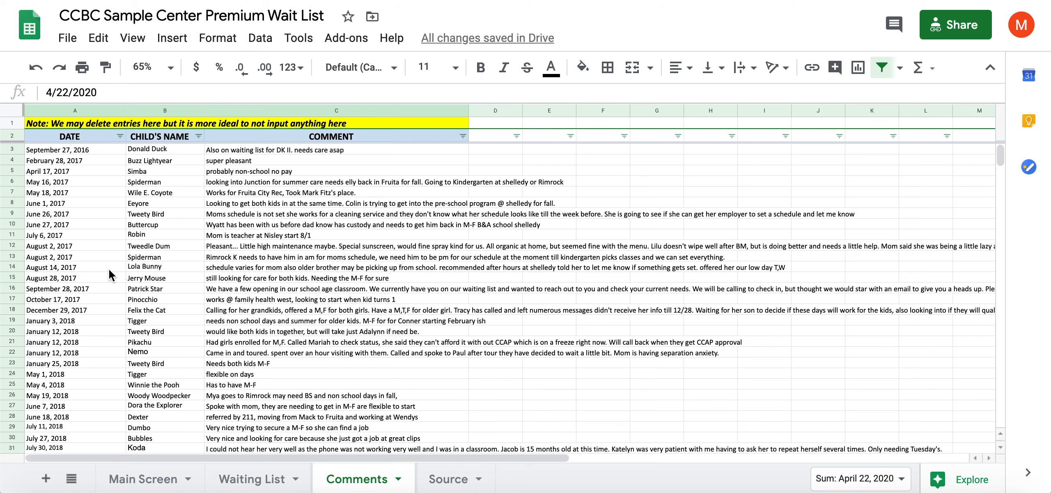
left_click(152, 478)
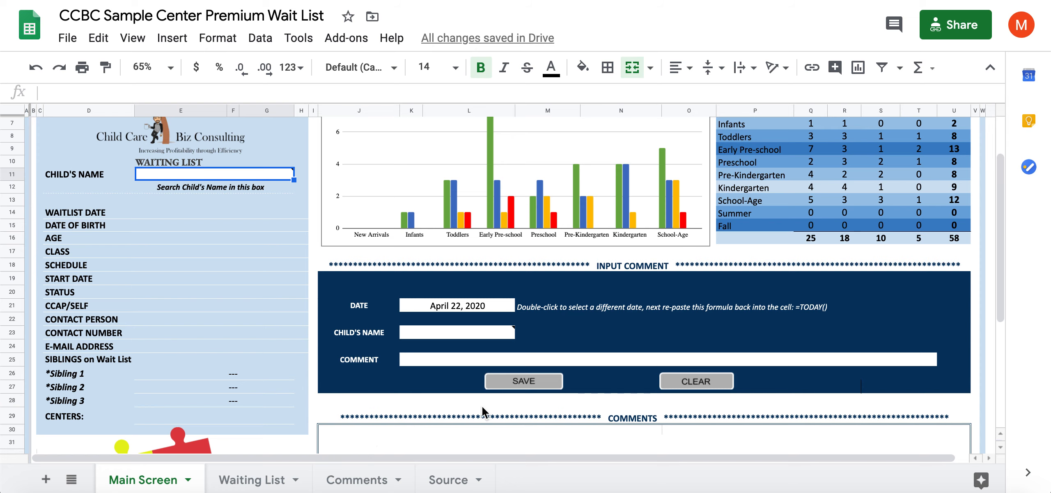
left_click(353, 479)
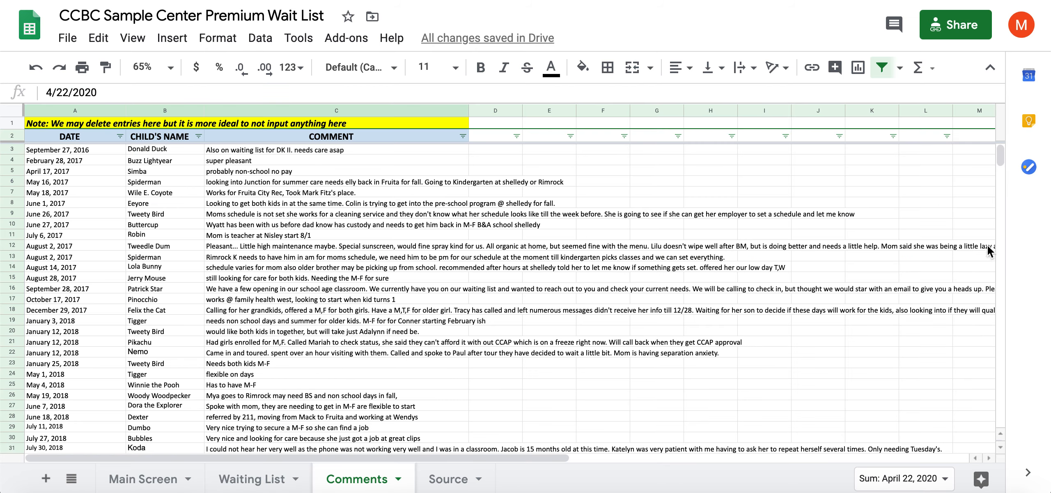
left_click_drag(1001, 157, 1000, 179)
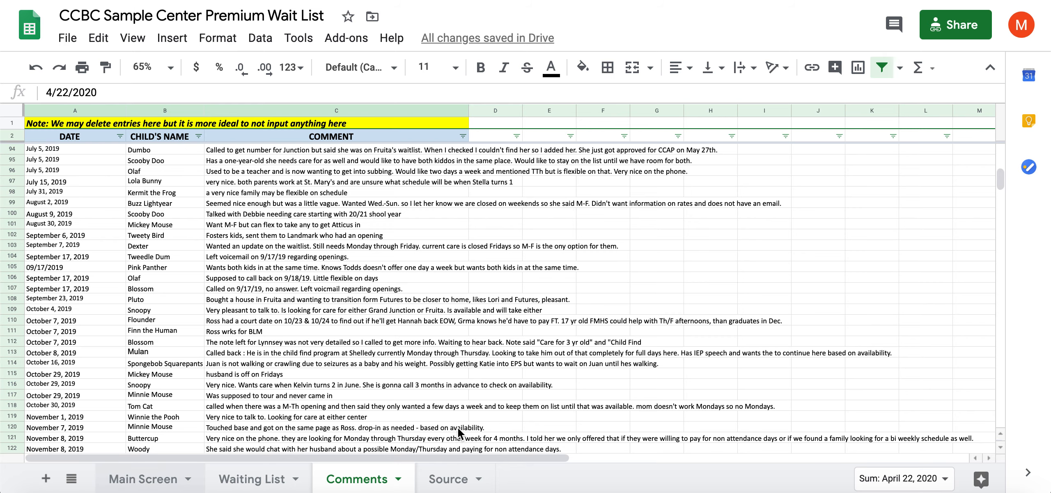
left_click(127, 479)
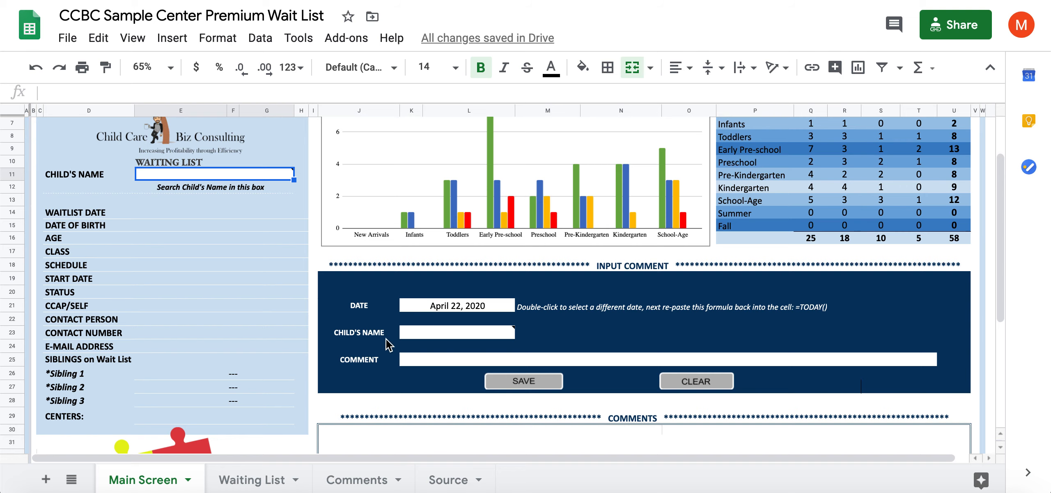
left_click(356, 480)
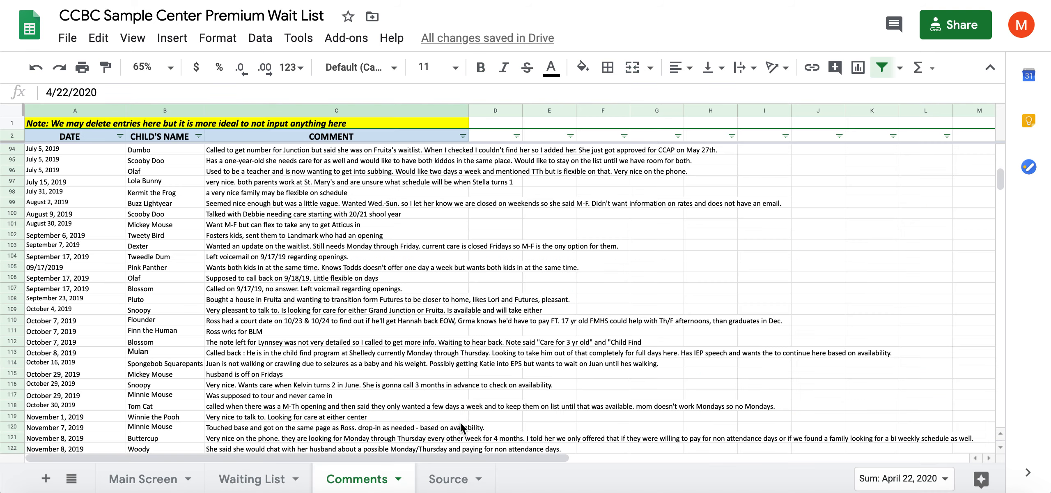
mouse_move(999, 180)
left_mouse_down()
mouse_move(1002, 199)
mouse_move(1000, 189)
left_mouse_up()
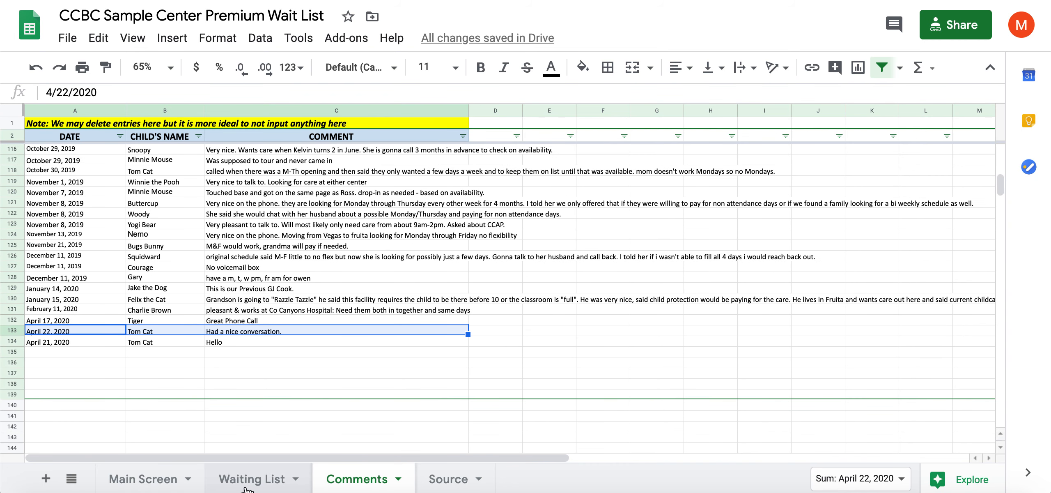
Open the Waiting List sheet and expand the Toddlers group to show its children
left_click(245, 488)
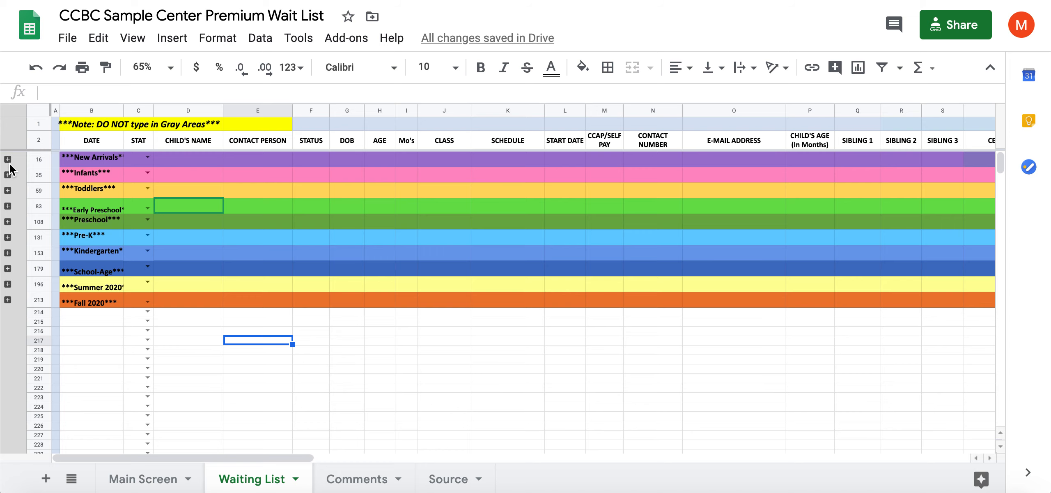
left_click(7, 190)
left_click(180, 395)
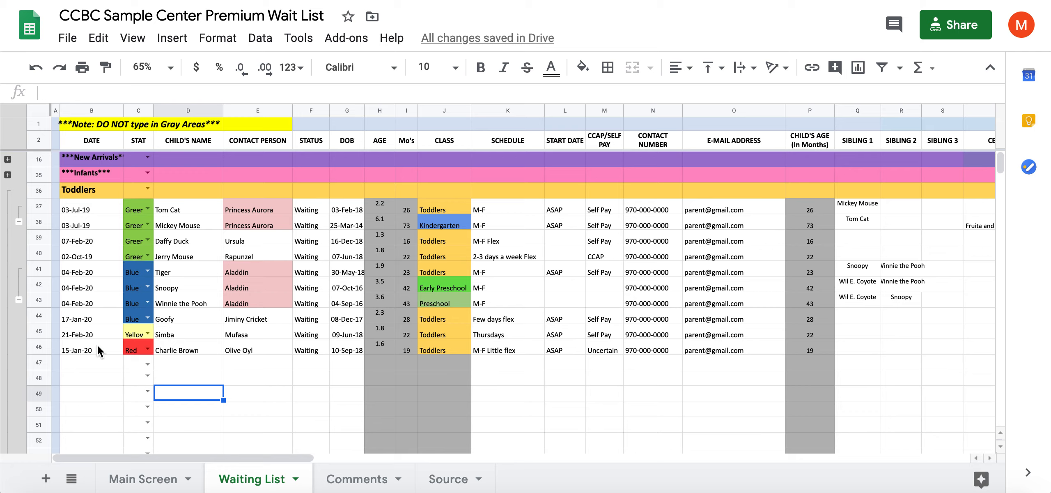
Review the last toddler entry in row 46 across its columns, from the STAT color through date of birth, class and schedule to e-mail address
left_click(147, 350)
left_click(147, 351)
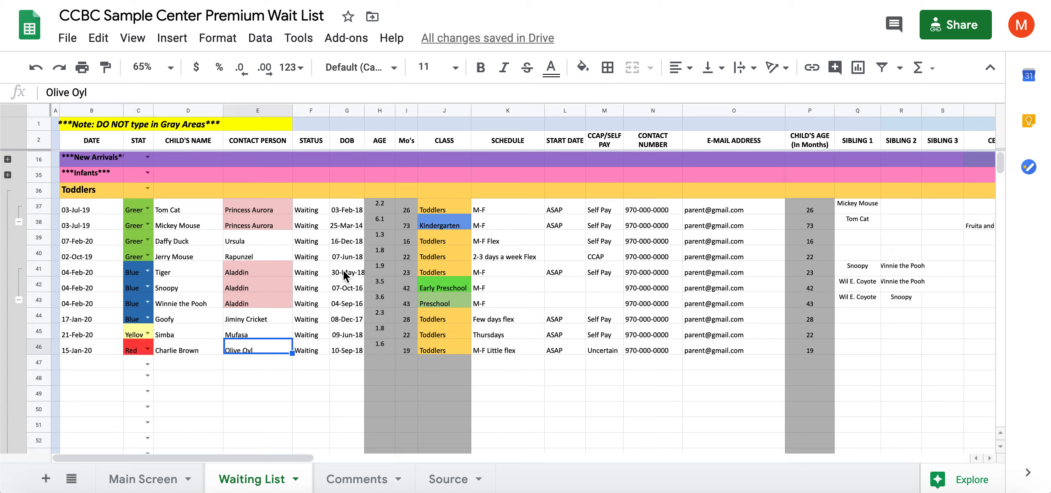
left_click(346, 354)
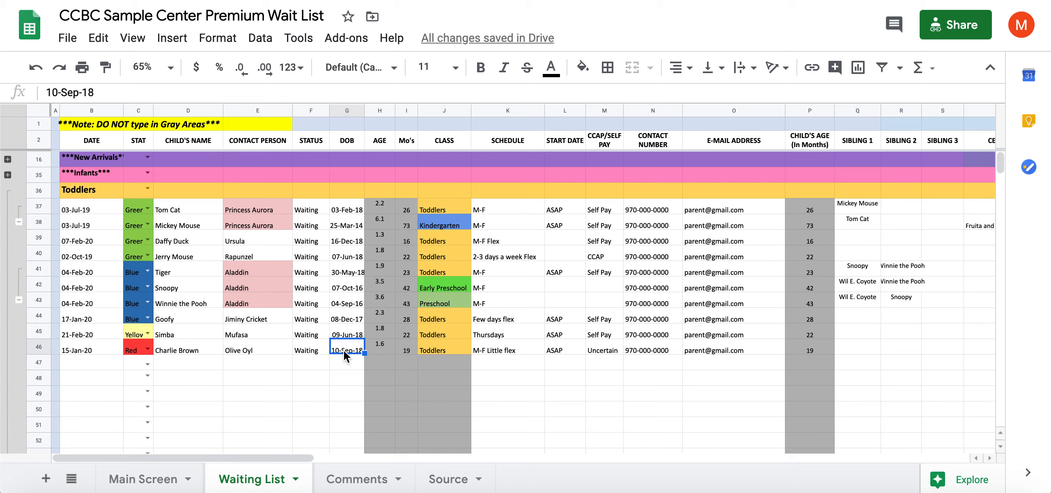
left_click(386, 353)
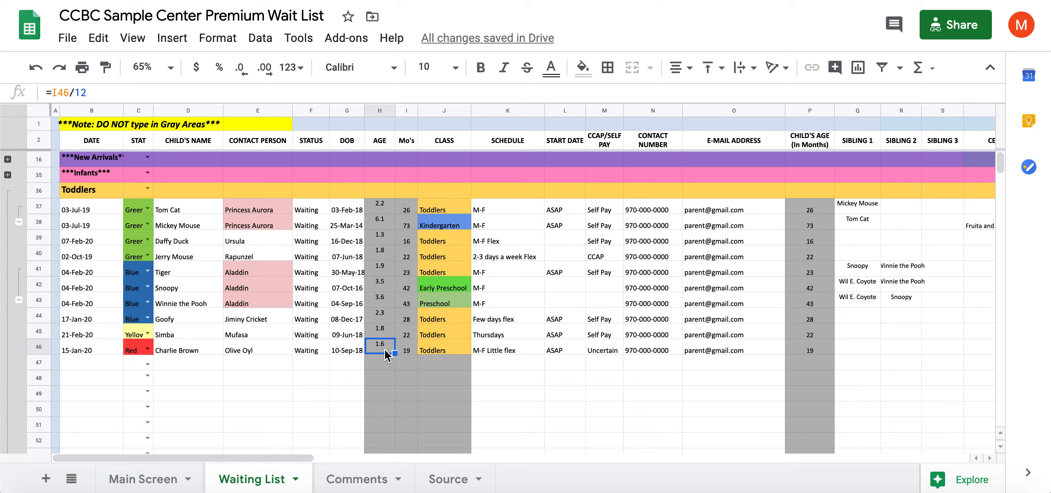
left_click(408, 356)
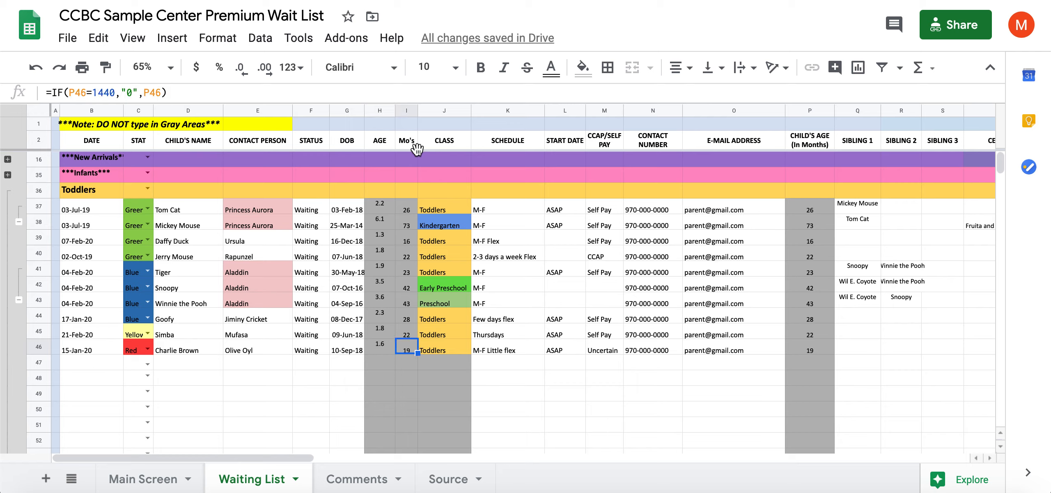
left_click(459, 353)
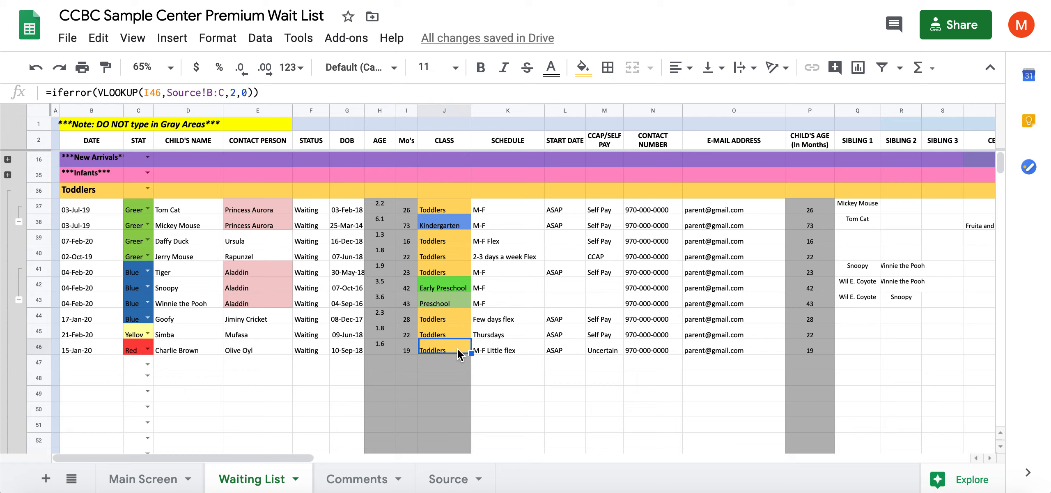
left_click(488, 350)
left_click(566, 352)
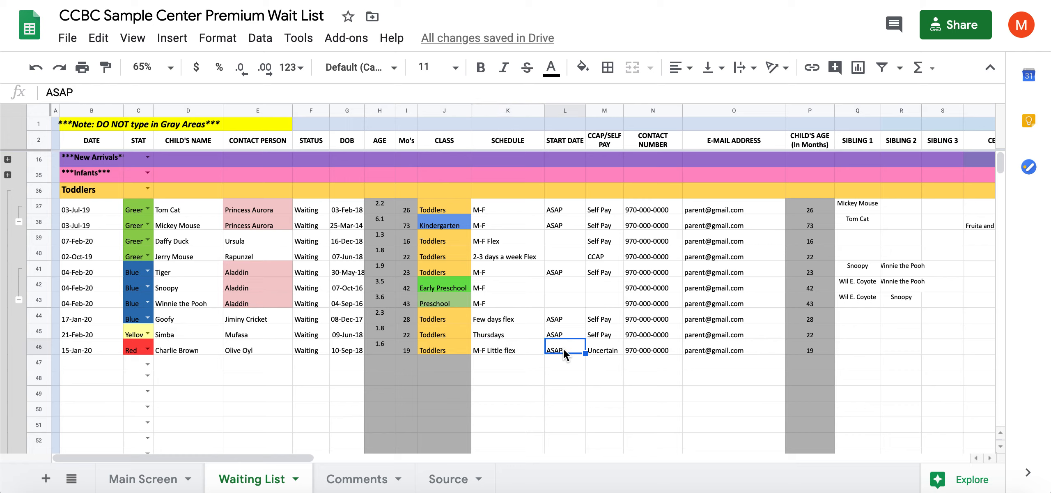
left_click(606, 349)
left_click(653, 349)
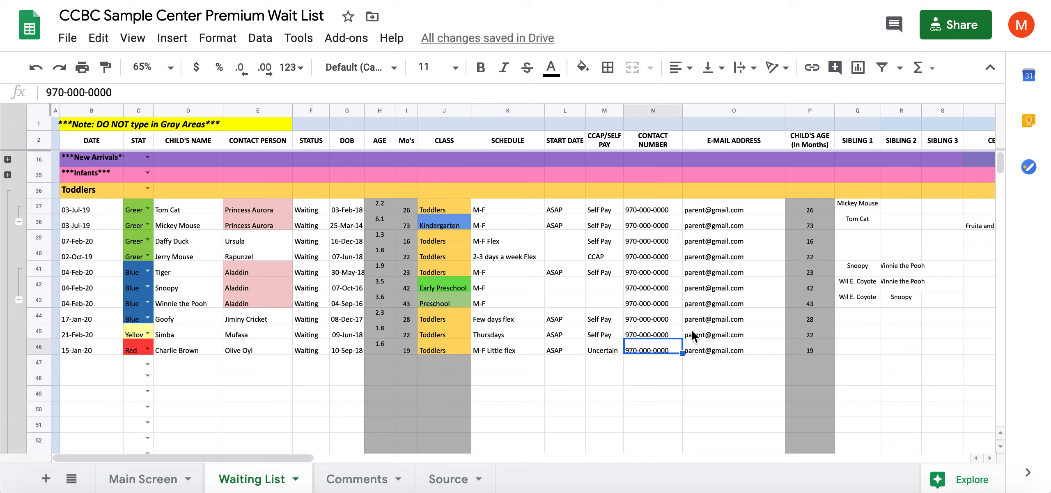
left_click(730, 336)
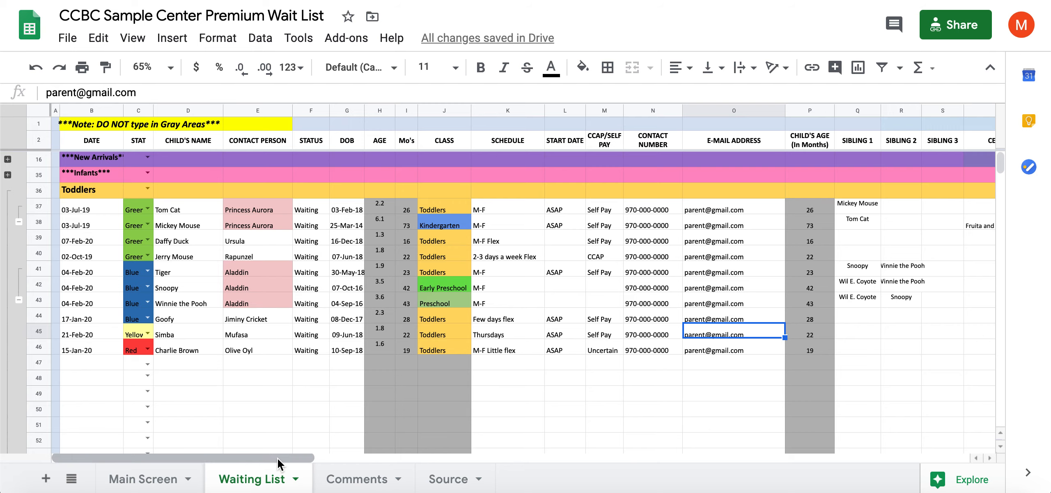
Examine the Sibling 1, Sibling 2 and Sibling 3 cells of the last toddler entry in row 46
left_click_drag(278, 457, 393, 458)
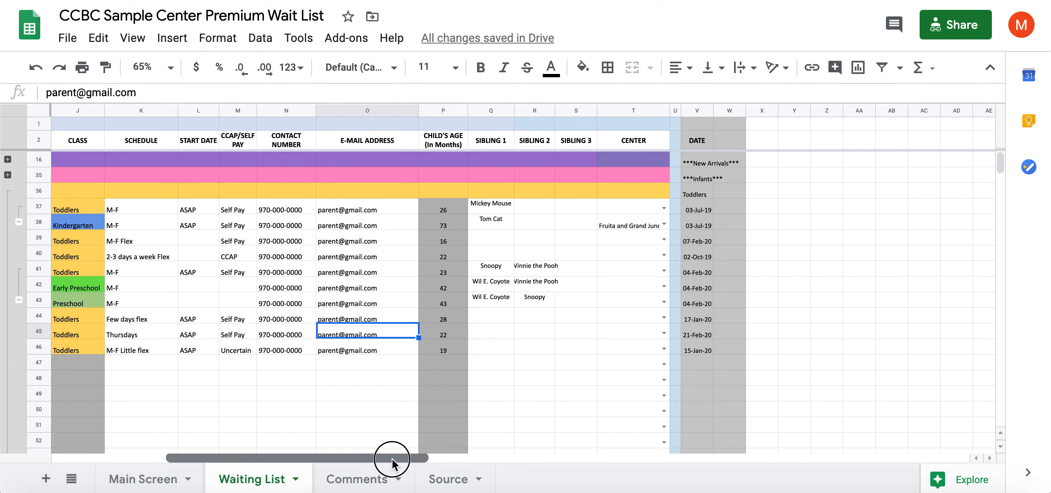
left_click(494, 352)
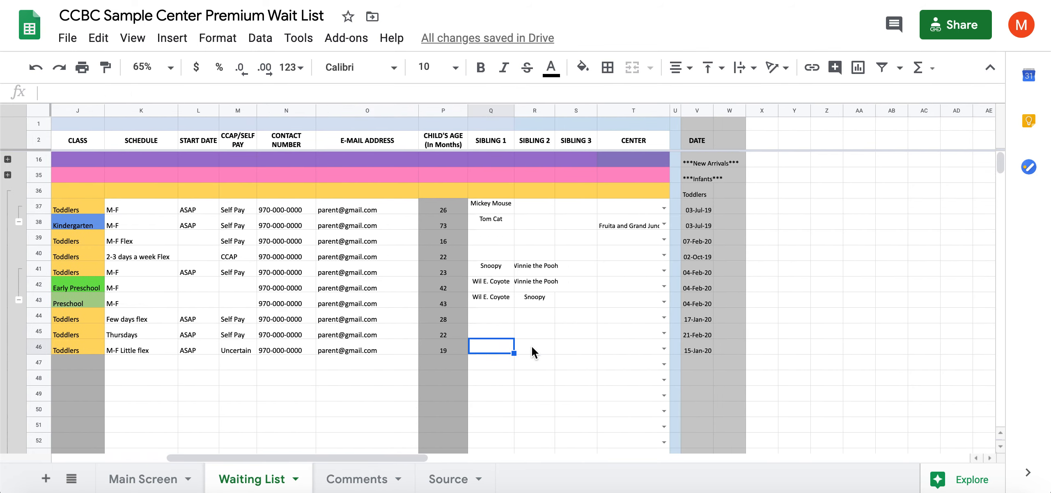
left_click(485, 348)
left_click(527, 348)
left_click(566, 347)
left_click(490, 349)
left_click(534, 347)
left_click(571, 348)
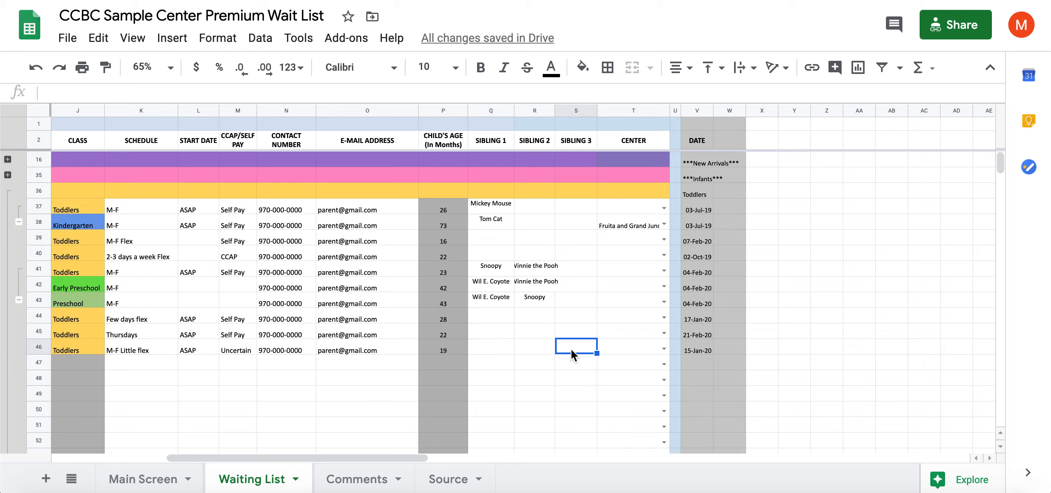
Set the Center of the toddler entry in row 46 to Grand Junction
left_click(656, 347)
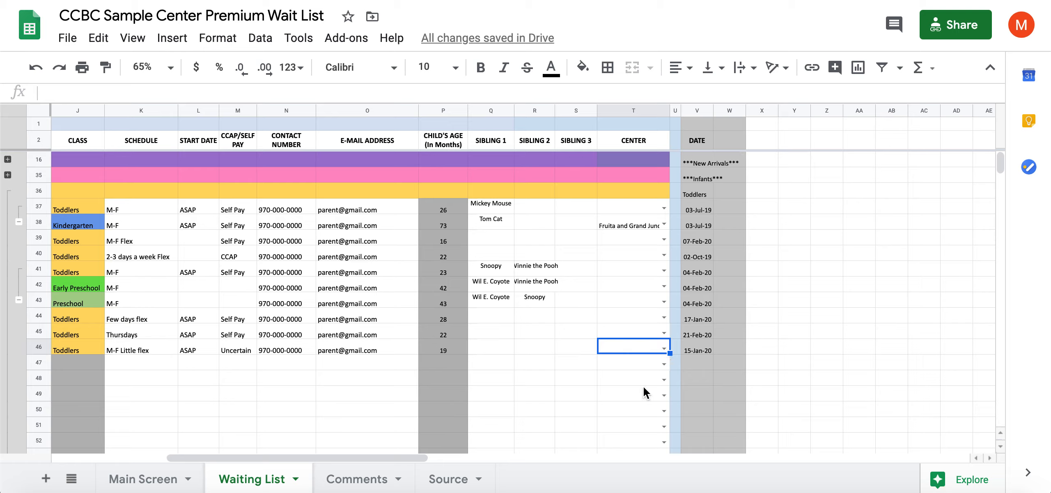
left_click(664, 349)
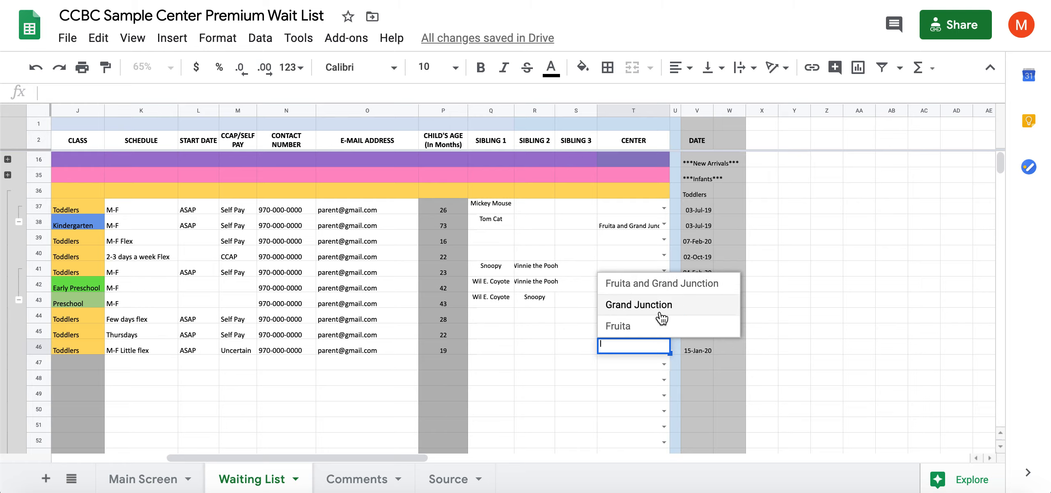
left_click(634, 306)
left_click(655, 395)
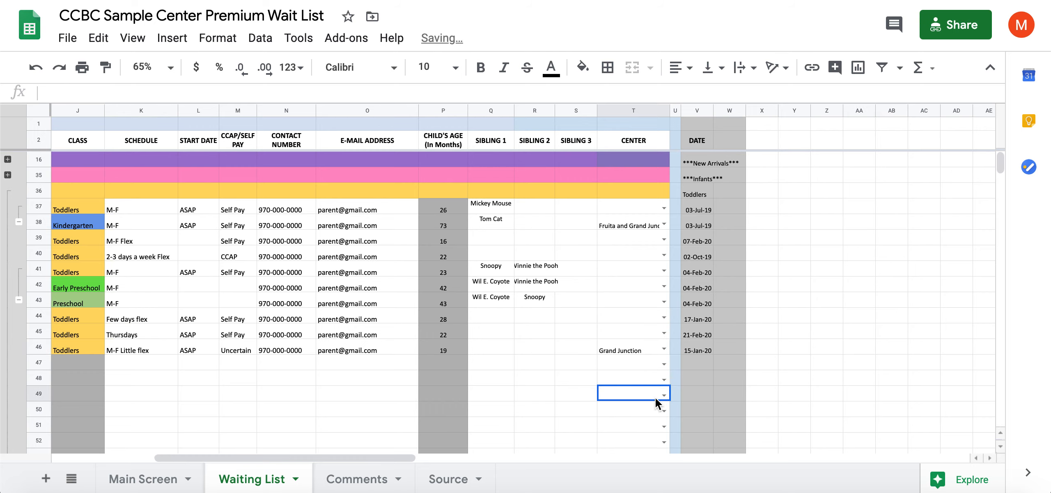
Copy the wait list date 15-Jan-20 from row 46 into the Date cell of row 47
left_click_drag(369, 457, 90, 394)
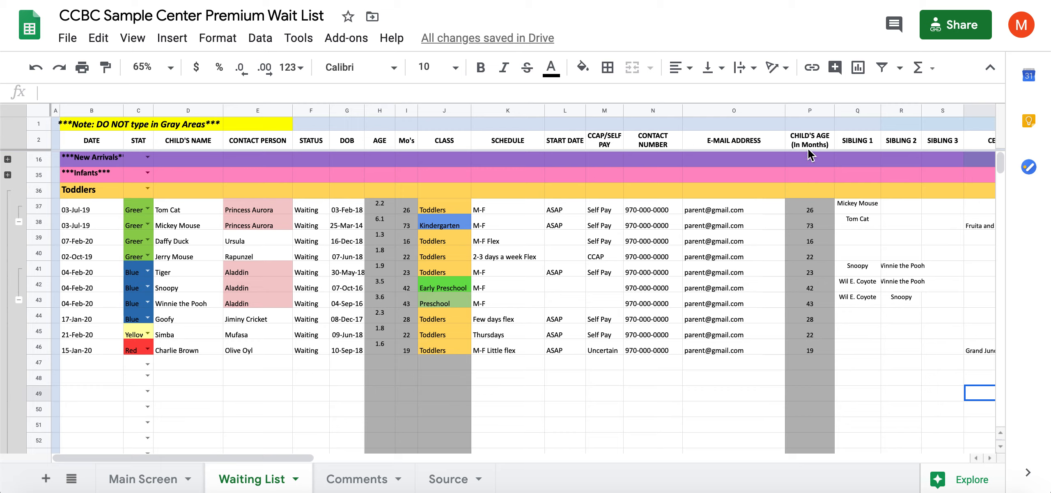
left_click_drag(263, 457, 149, 469)
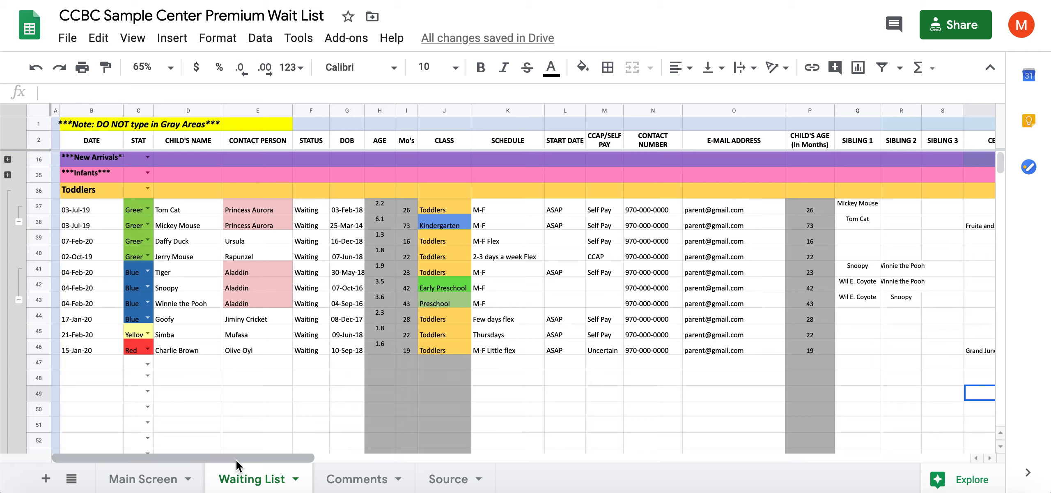
left_click(82, 350)
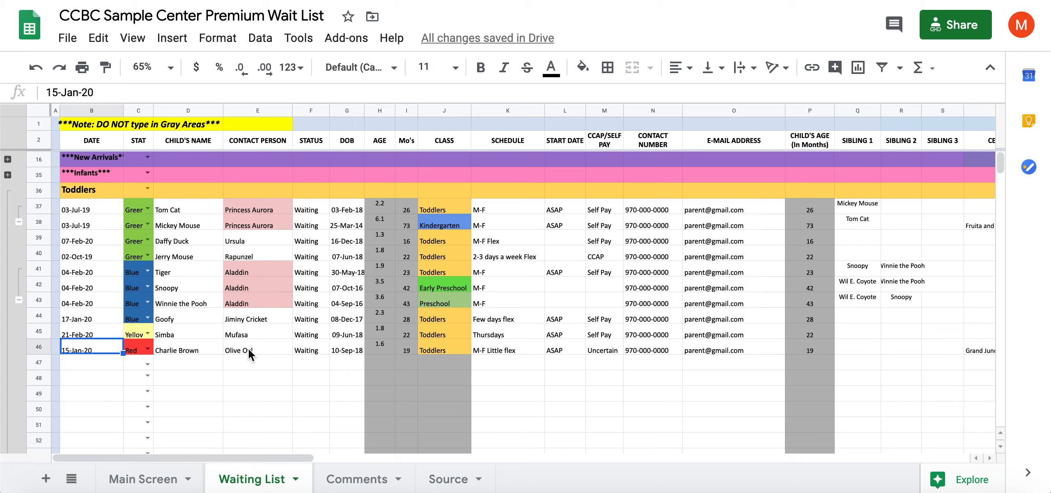
key("ctrl+c")
key("Down")
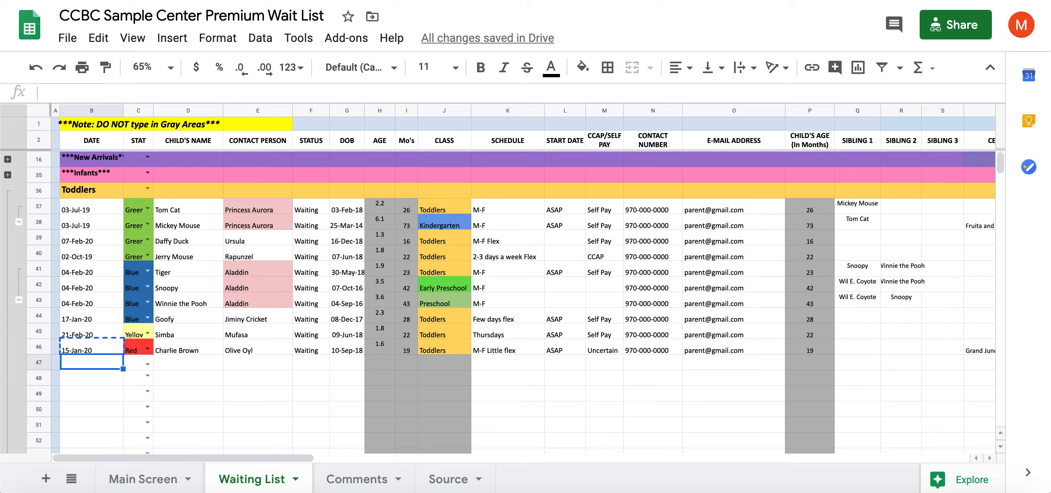
key("ctrl+v")
key("Right")
key("Left")
key("Right")
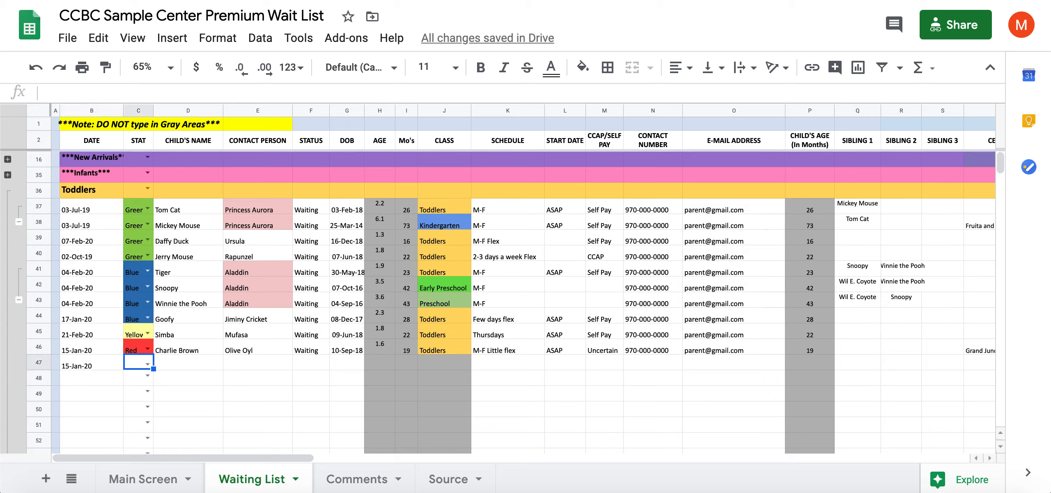
Set the STAT color of the new toddler entry in row 47 to Red
left_click(148, 364)
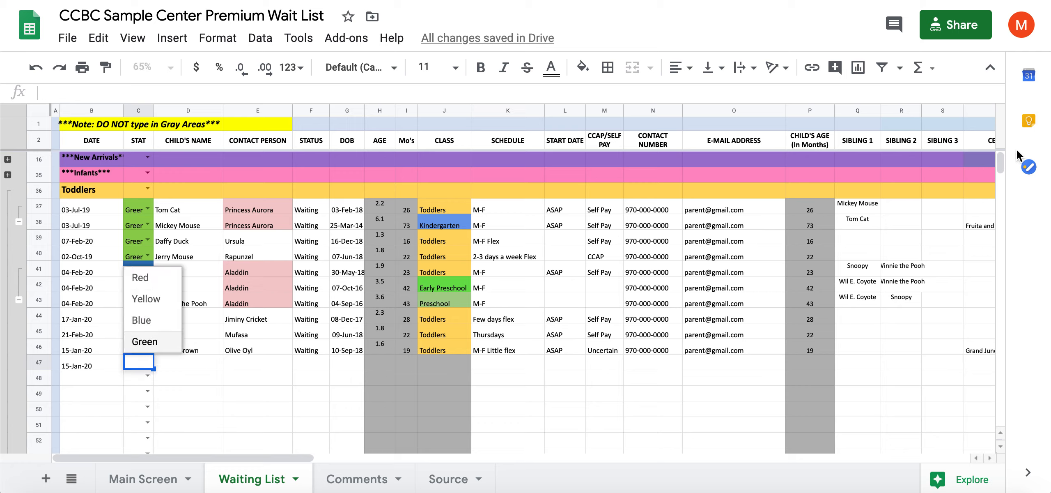
left_click_drag(1000, 165, 999, 168)
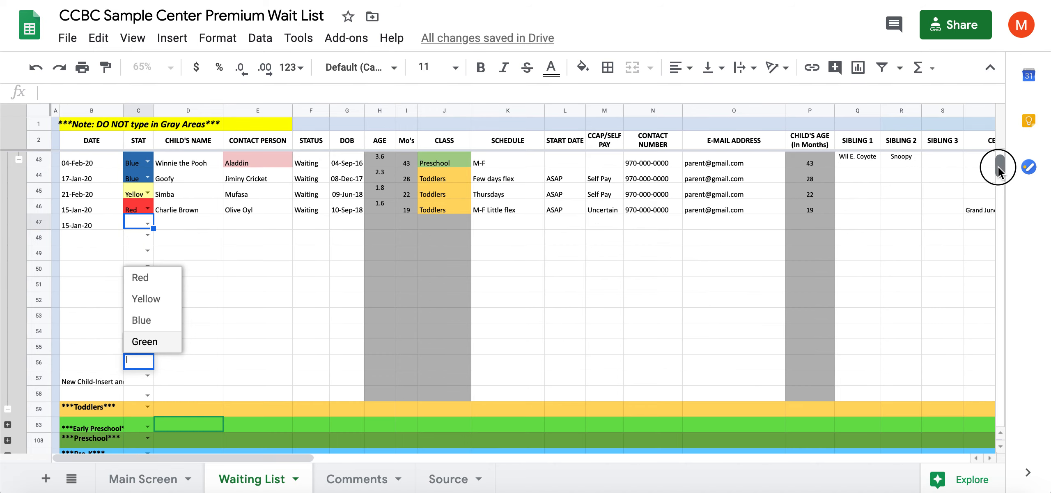
left_click(311, 251)
left_click(147, 224)
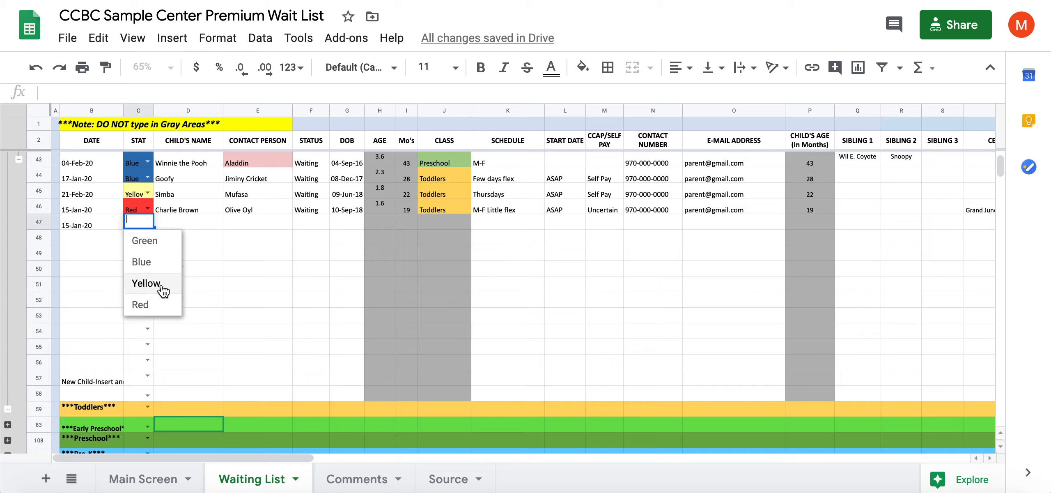
left_click(152, 304)
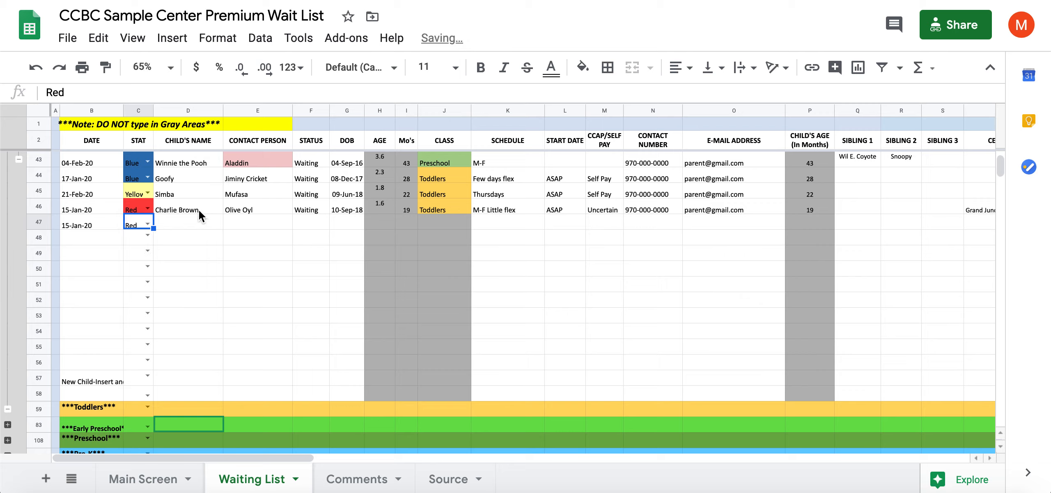
Copy the child's name, contact person, status and DOB from row 46 into the same columns of row 47
left_click(177, 222)
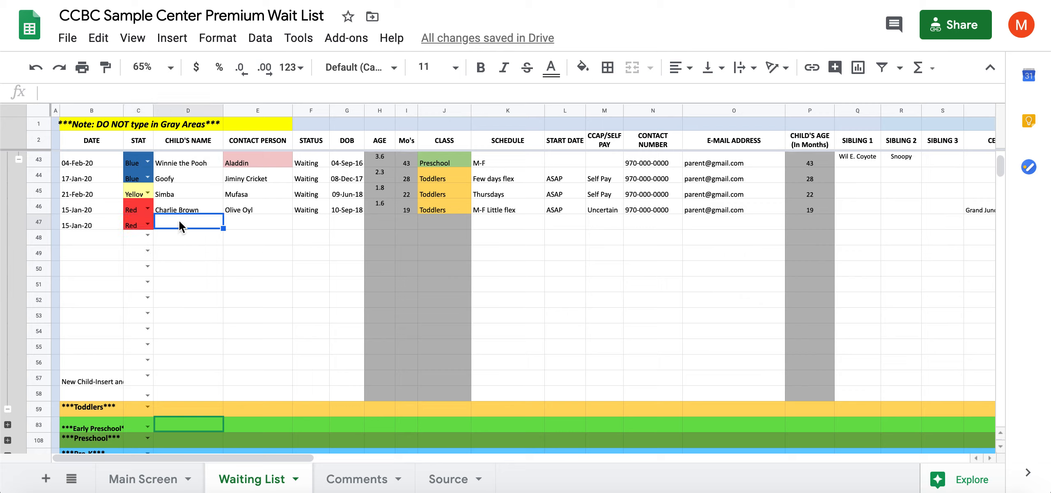
key("Up")
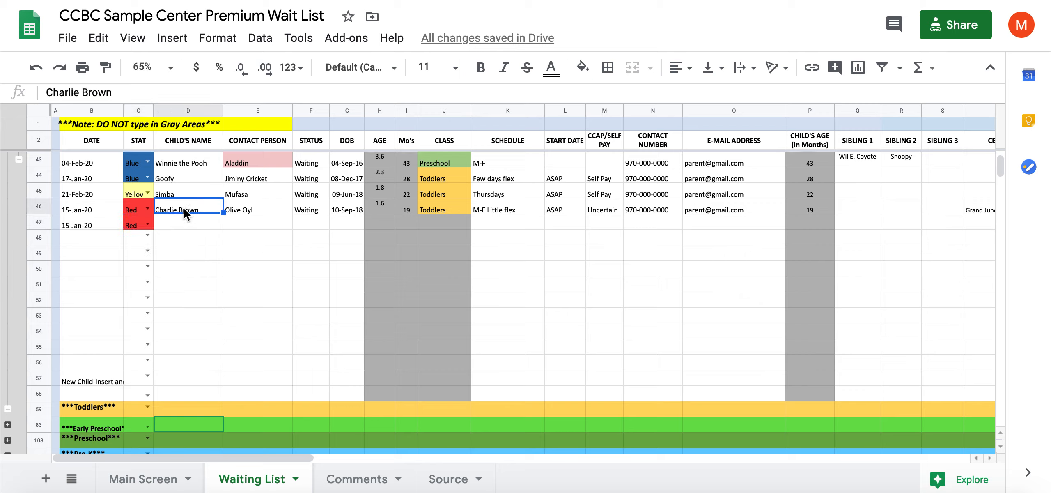
left_click(351, 210, "shift")
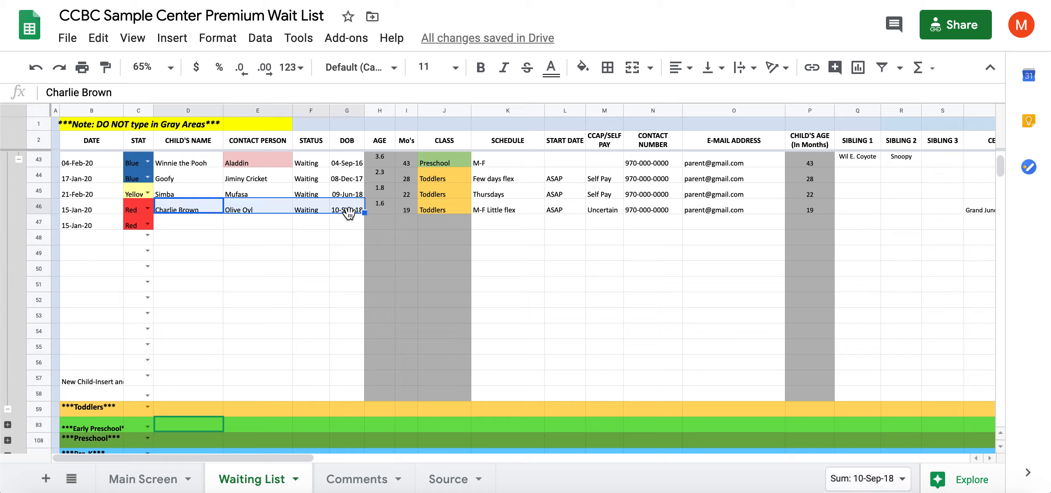
left_click(180, 228)
key("ctrl+v")
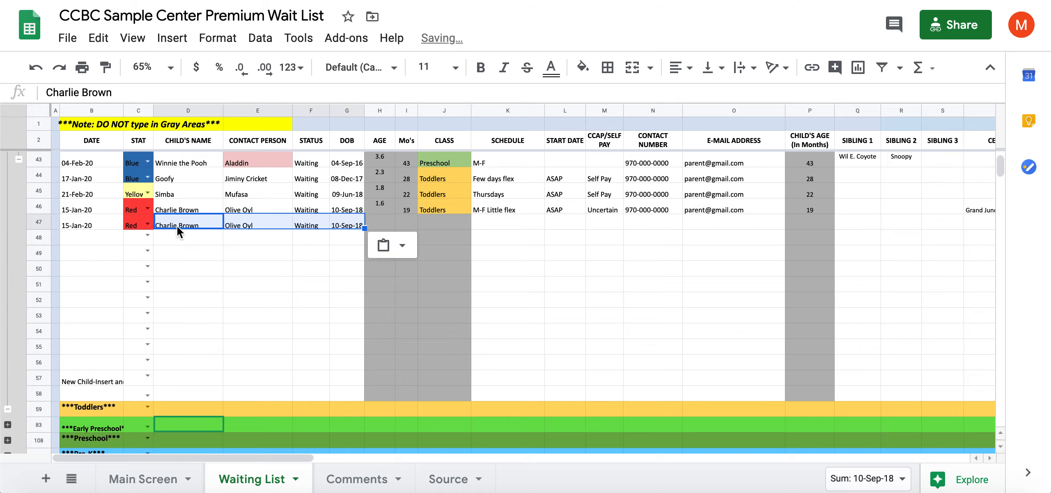
left_click(311, 268)
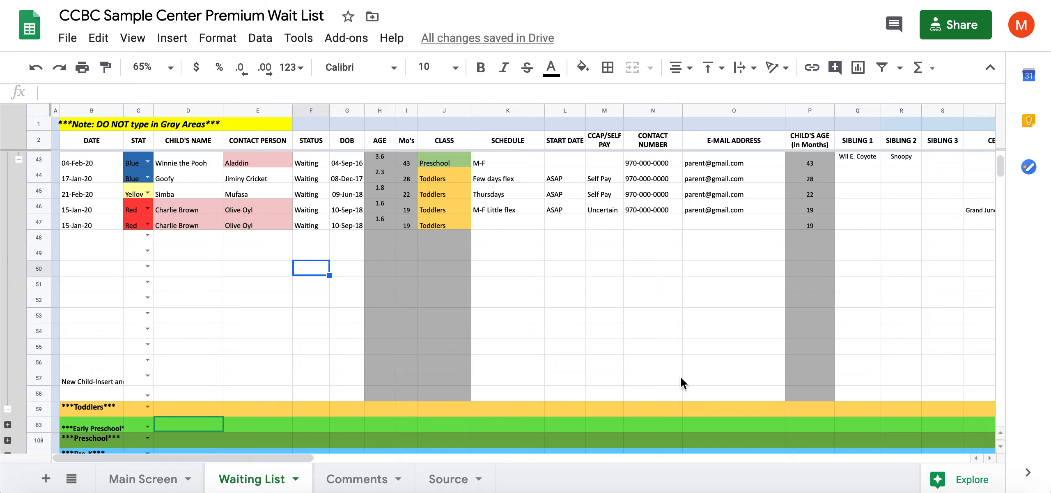
Enter the siblings' first names in the Sibling 1 and Sibling 2 cells of row 47
left_click_drag(285, 455, 319, 456)
left_click(776, 222)
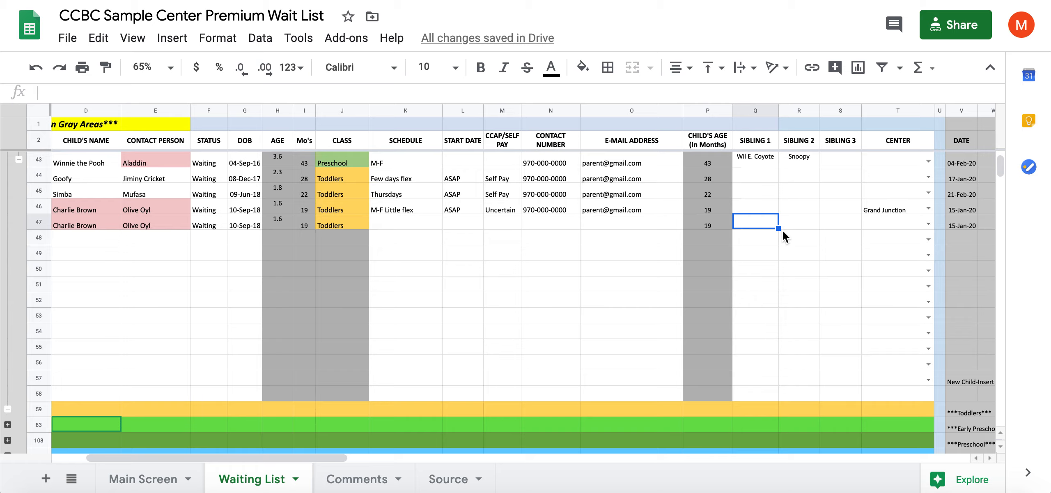
type("Ana")
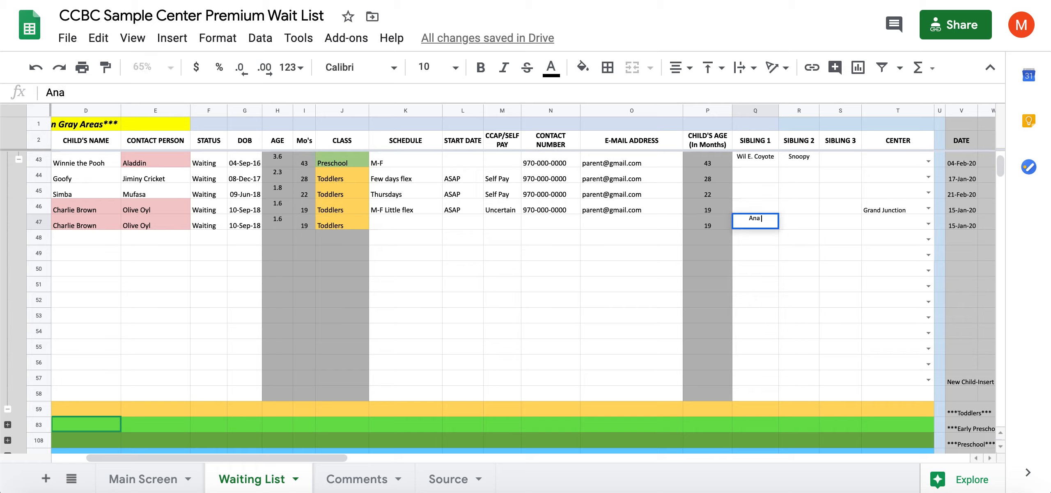
key("Tab")
type("Elsa")
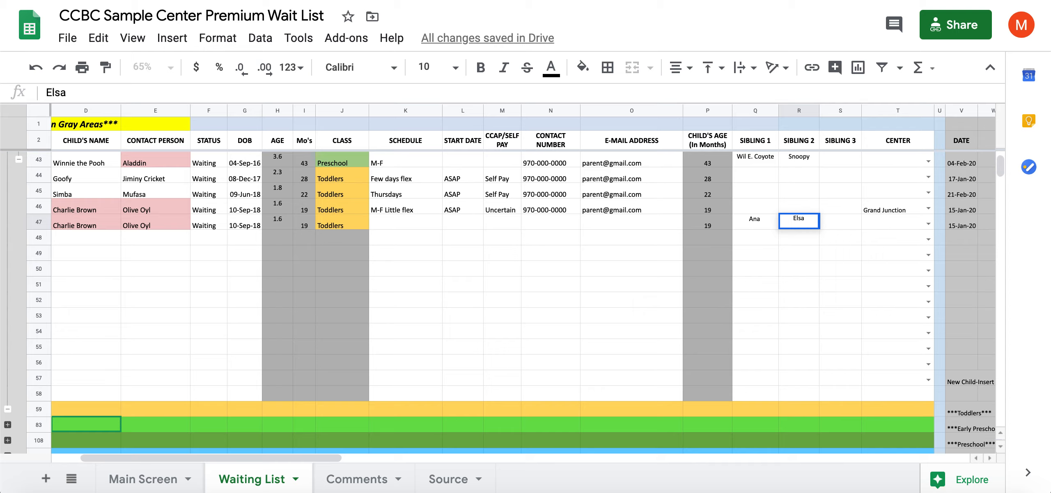
key("Return")
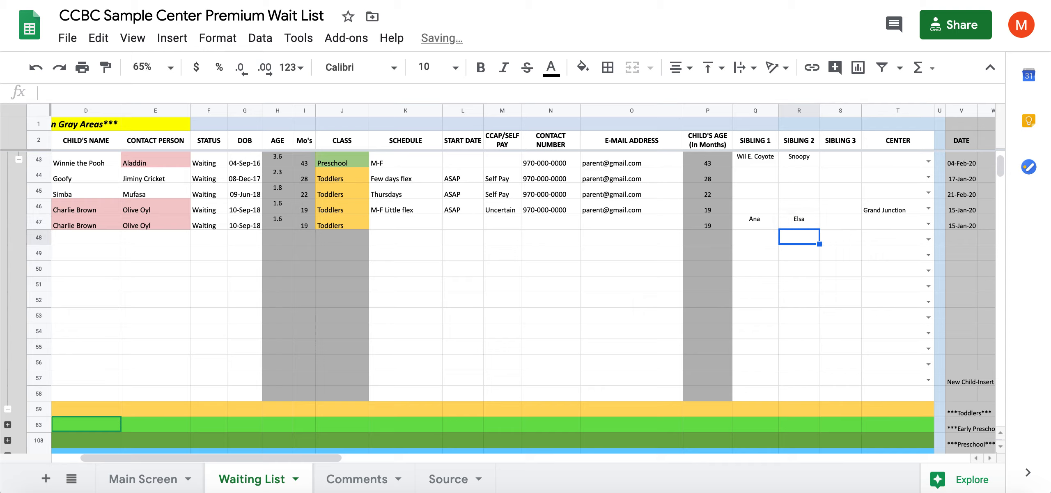
Review the new toddler entry in row 47 from its sibling cells back to its date
key("Left")
key("Left")
key("Right")
key("Right")
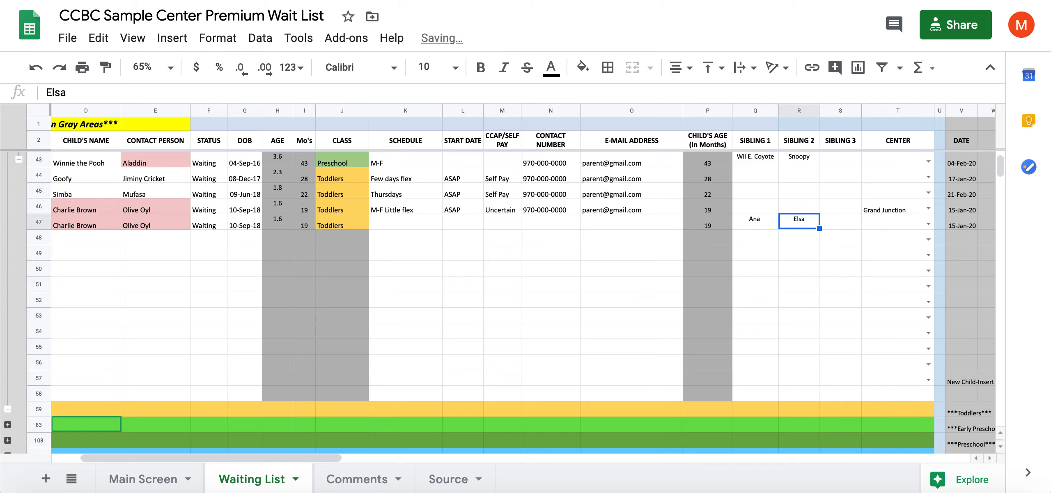
key("Left")
key("Right")
key("Left")
key("Right")
key("Left")
key("Left")
key("Left")
key("Left")
key("Left")
key("Left")
key("Left")
key("Left")
key("Left")
key("Left")
key("Left")
key("Left")
key("Left")
key("Left")
key("Left")
key("Left")
key("Left")
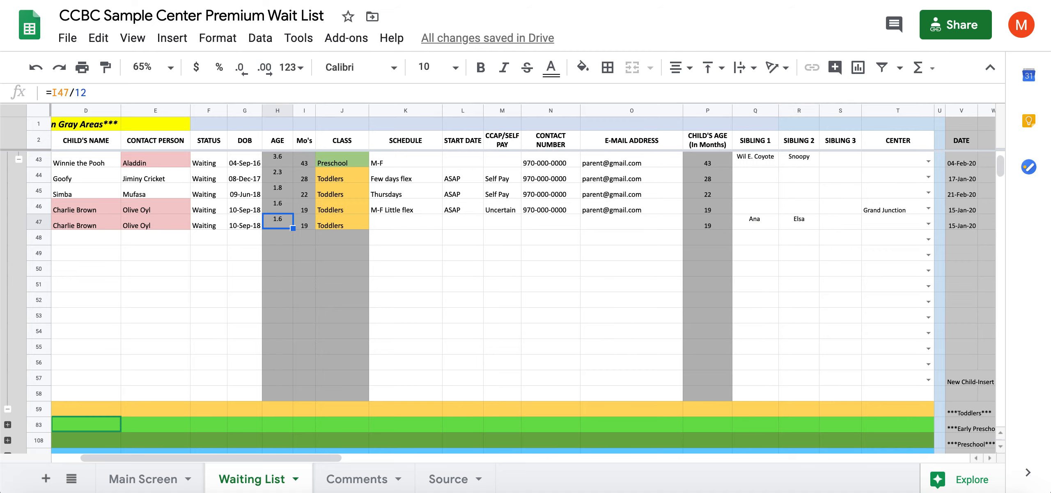
key("Right")
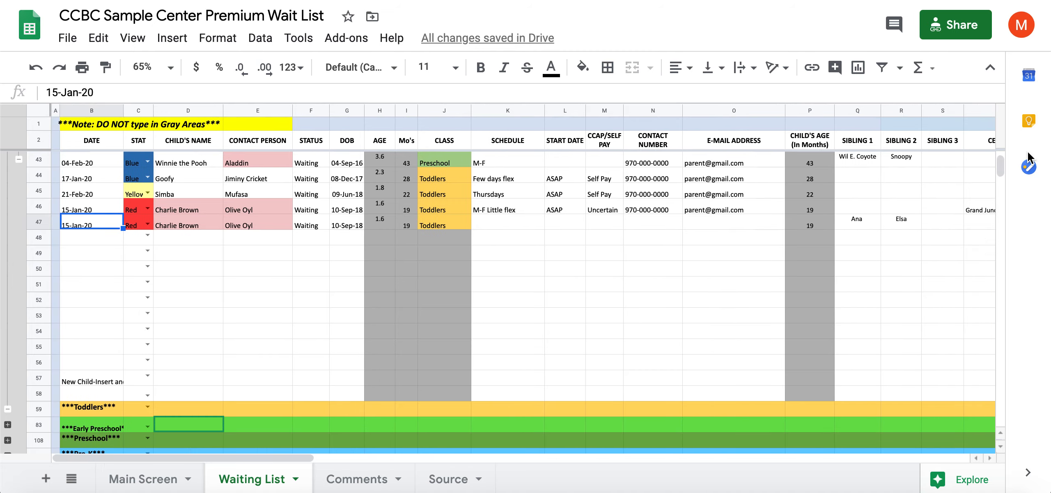
Review the DOB, age in months and CLASS cells of row 47, including the CLASS lookup formula
left_click(346, 225)
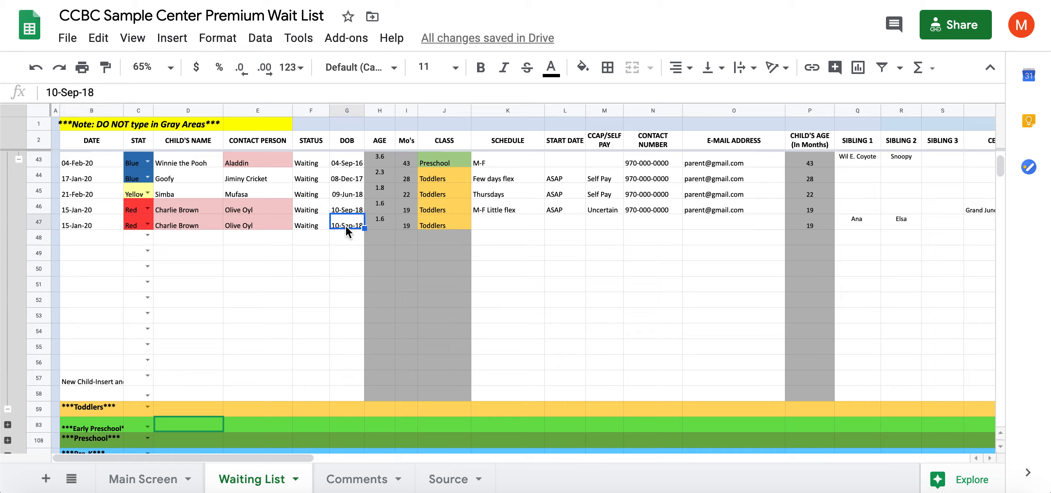
left_click(446, 225)
left_click(449, 224)
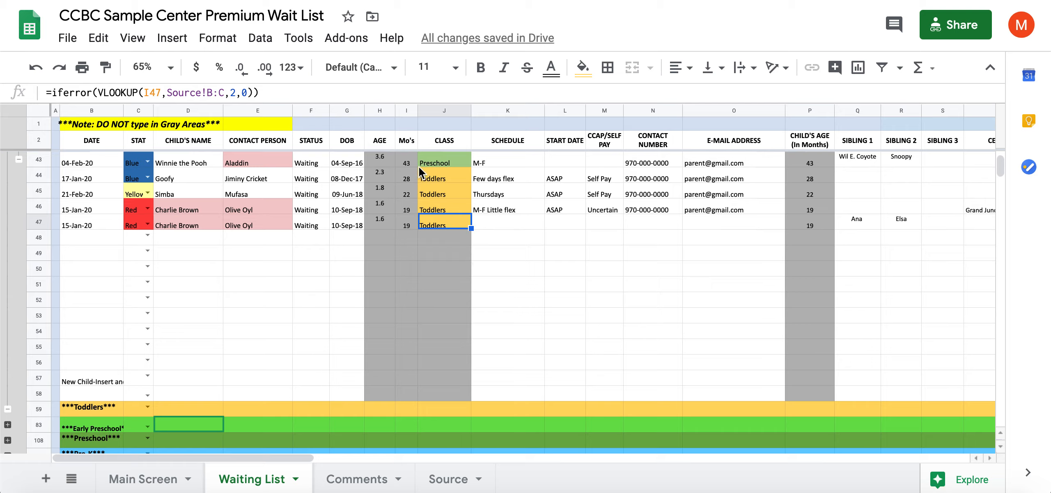
left_click(406, 230)
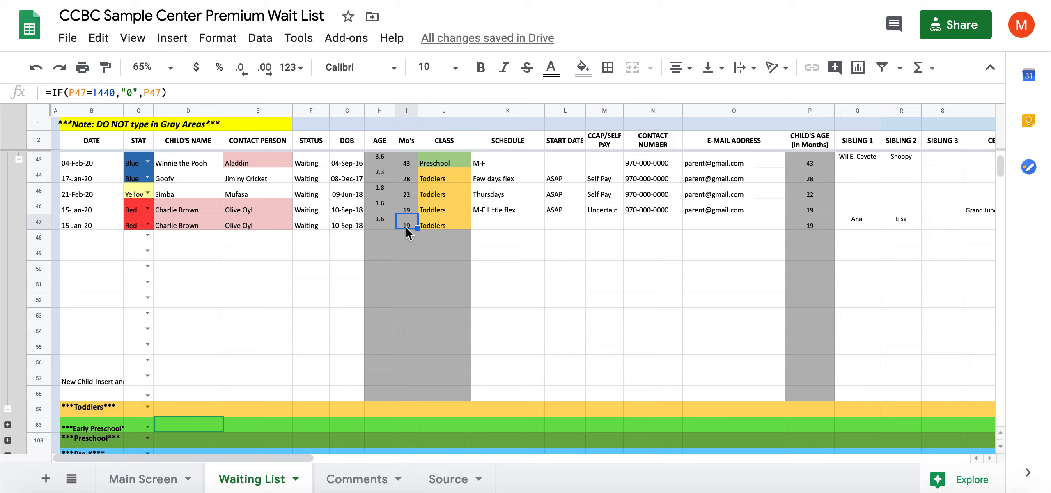
left_click(428, 227)
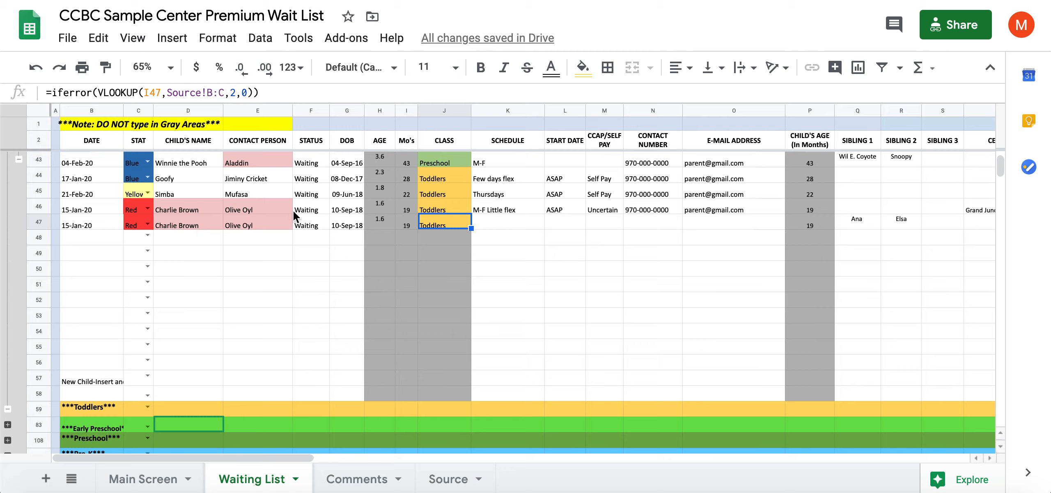
Clear the duplicate child's name from the CHILD'S NAME cell of row 47
left_click(181, 226)
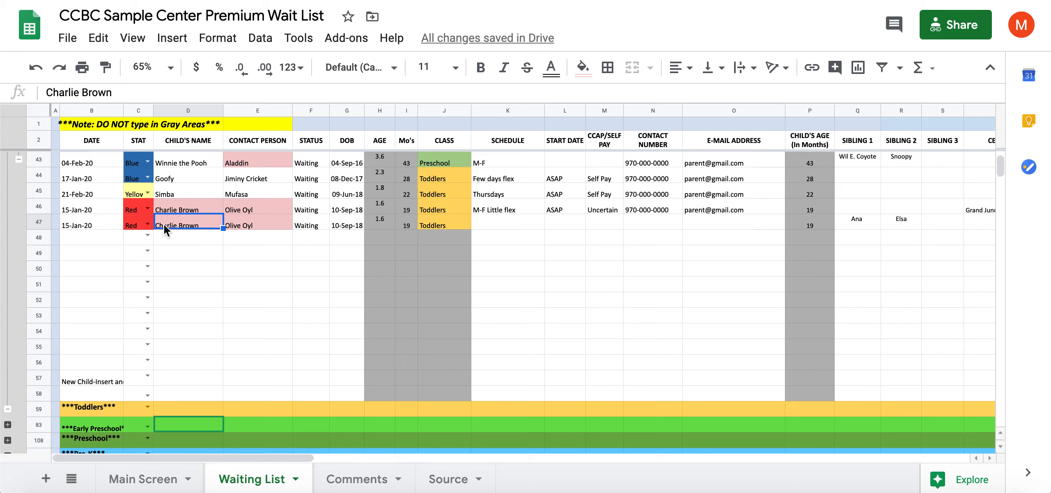
left_click_drag(1000, 169, 999, 164)
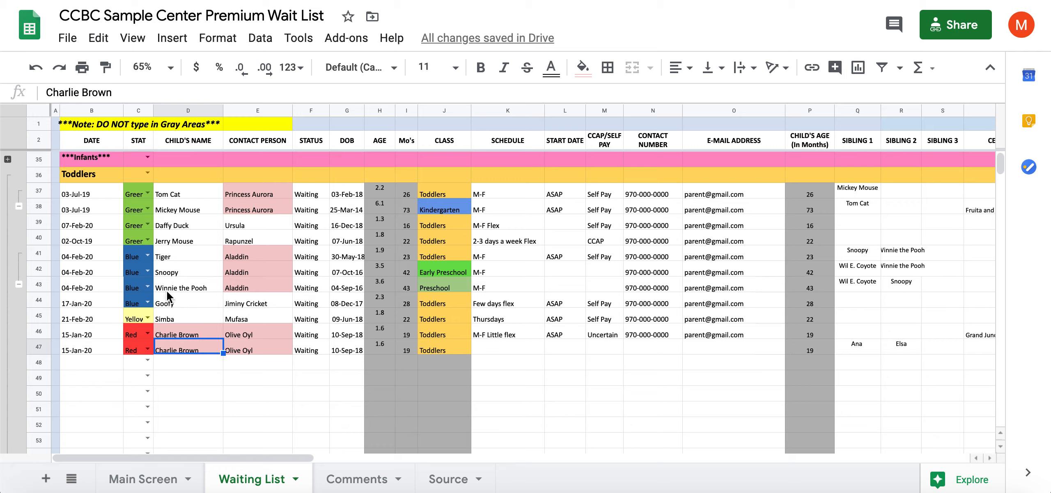
left_click(189, 109)
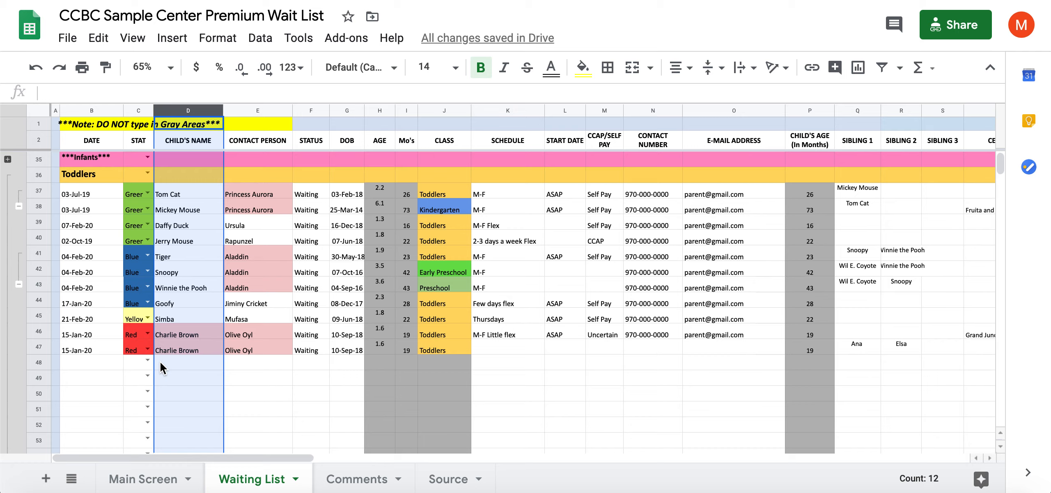
left_click(296, 382)
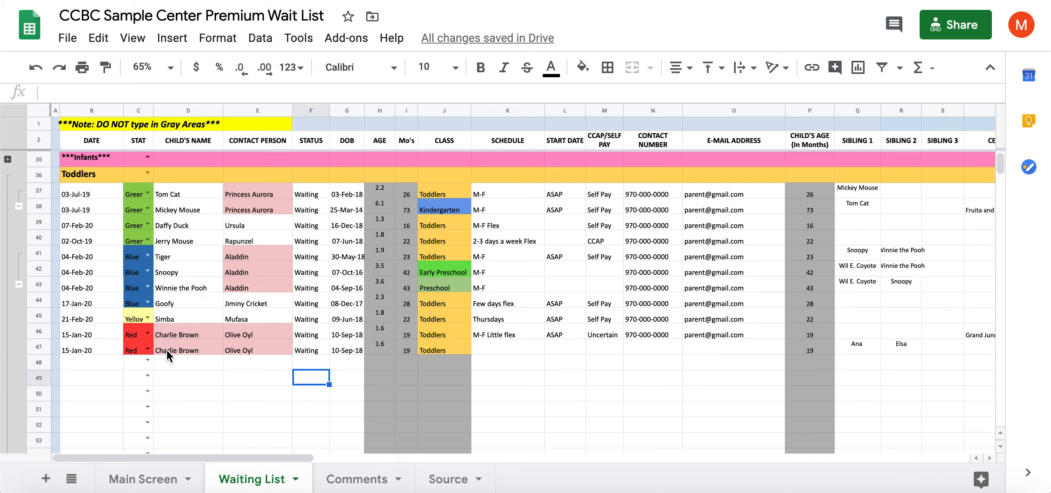
left_click(180, 353)
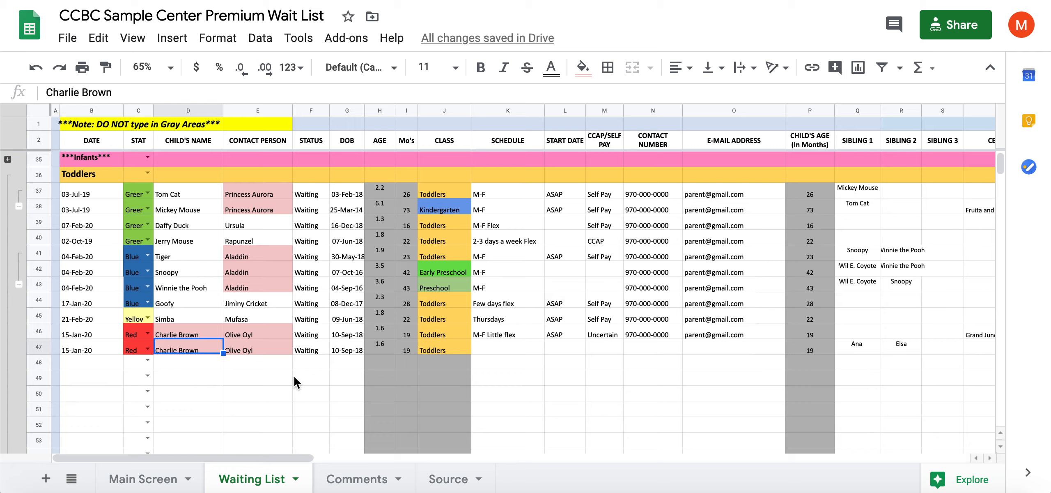
left_click(288, 377)
left_click(185, 353)
key("Delete")
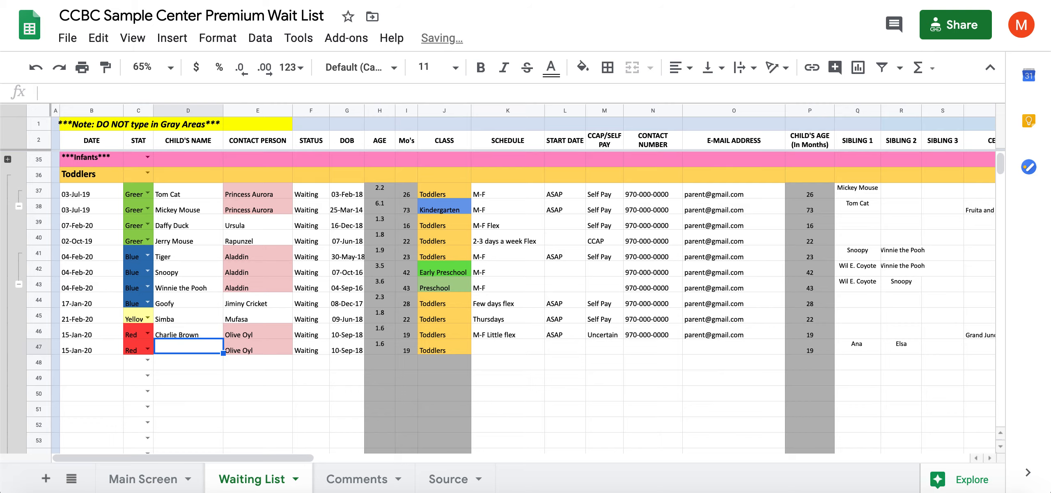
key("Return")
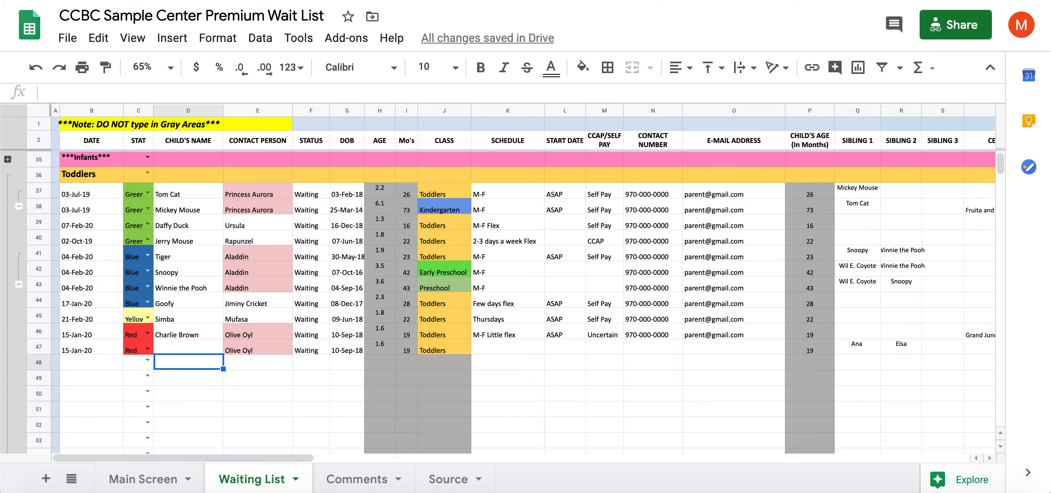
Examine the duplicate highlighting in the CONTACT PERSON column for row 46 and rows 41 to 43
scroll(192, 271, "down", 4)
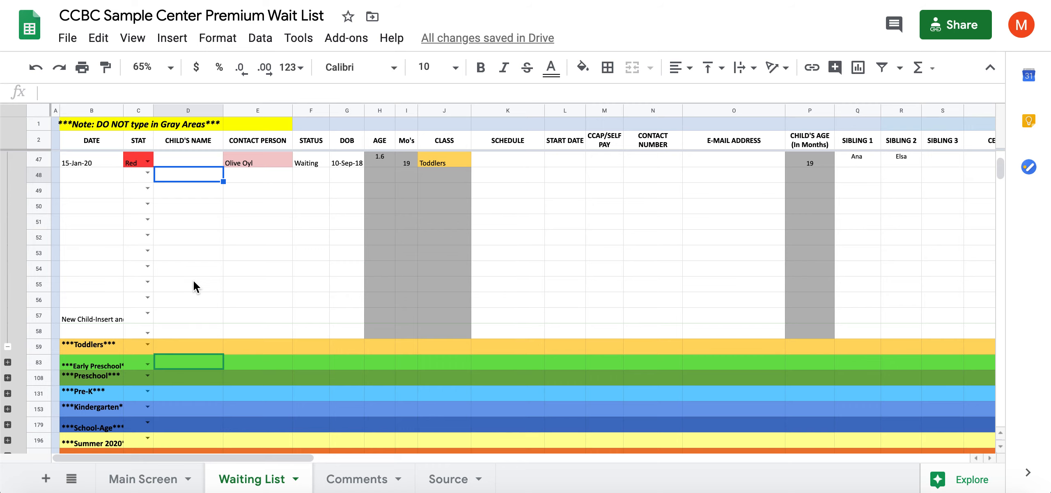
scroll(194, 282, "up", 2)
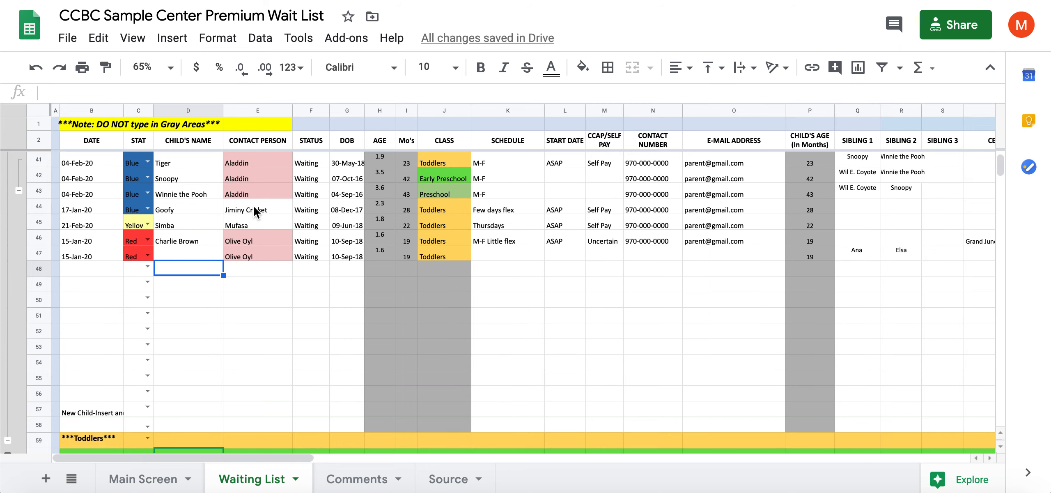
scroll(253, 205, "up", 2)
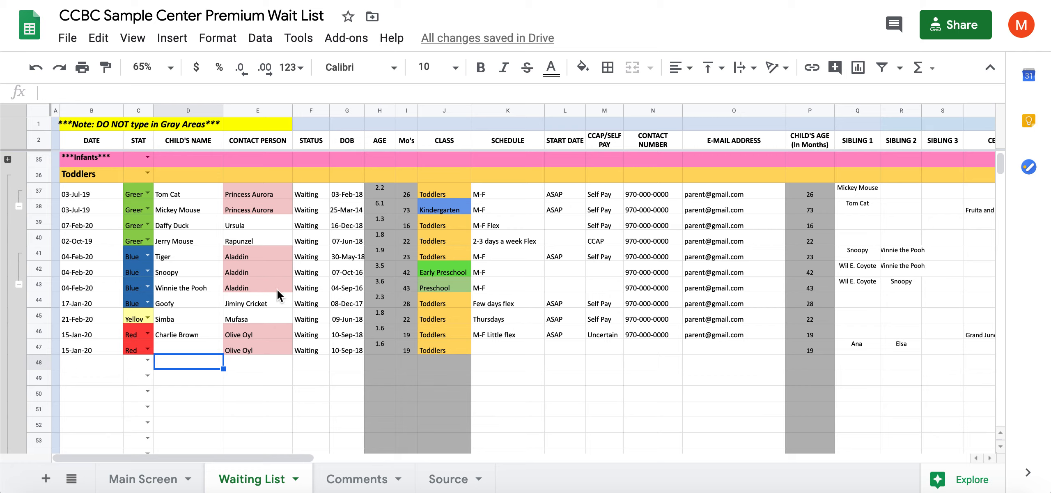
left_click(244, 337)
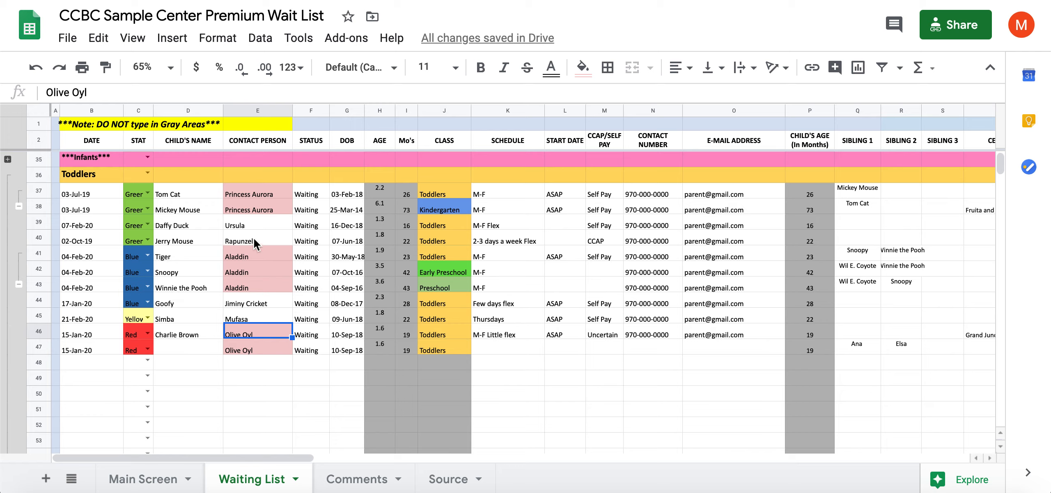
left_click(242, 259)
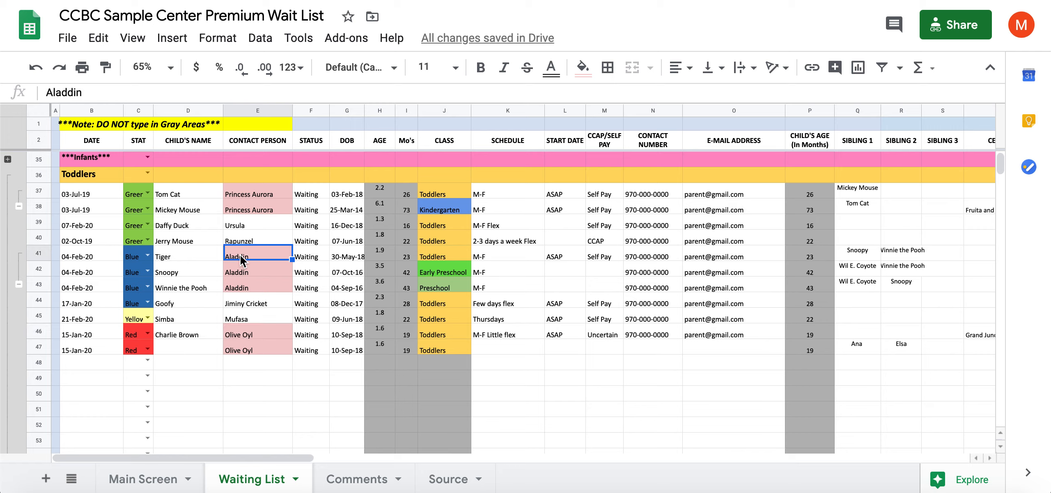
left_click(241, 270)
left_click(239, 287)
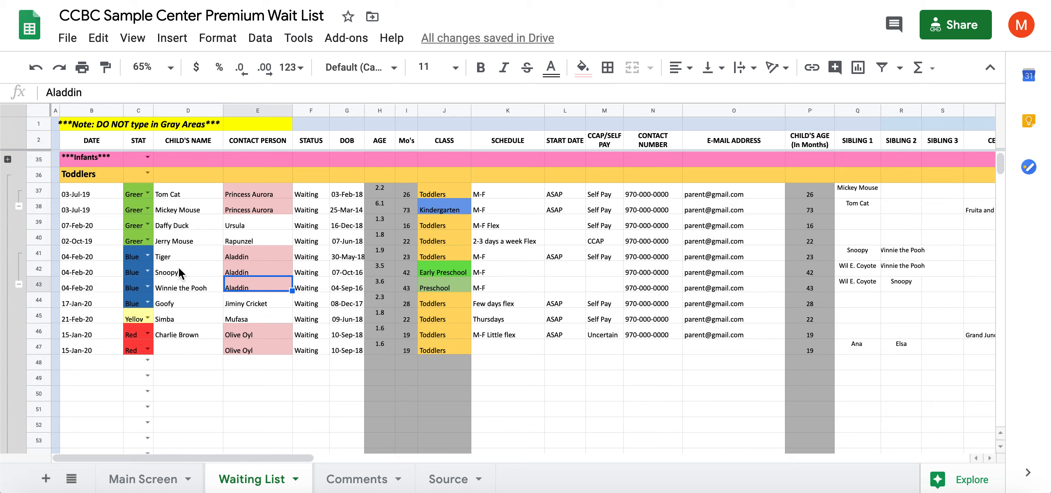
Compare the children's names in rows 41 to 43 with the sibling entries recorded for them
left_click(161, 258)
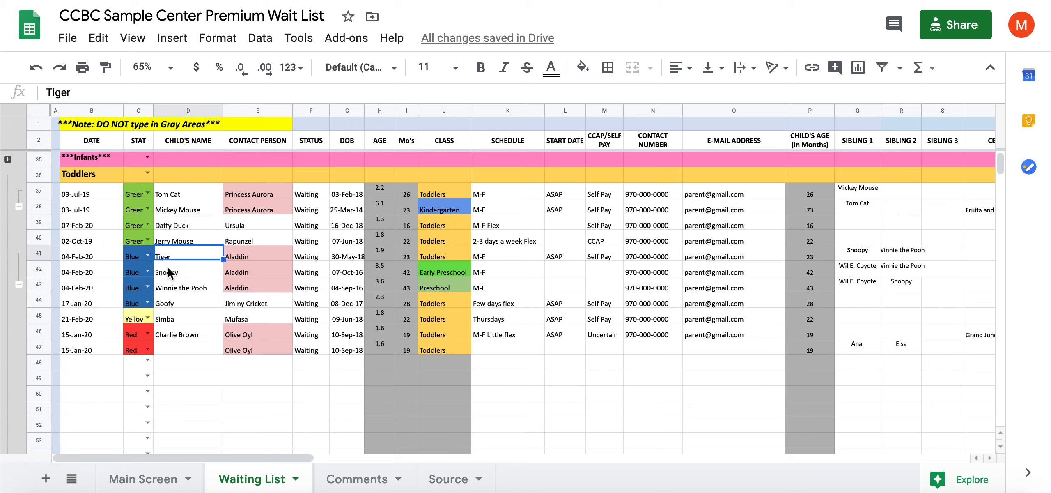
left_click(173, 275)
left_click(177, 289)
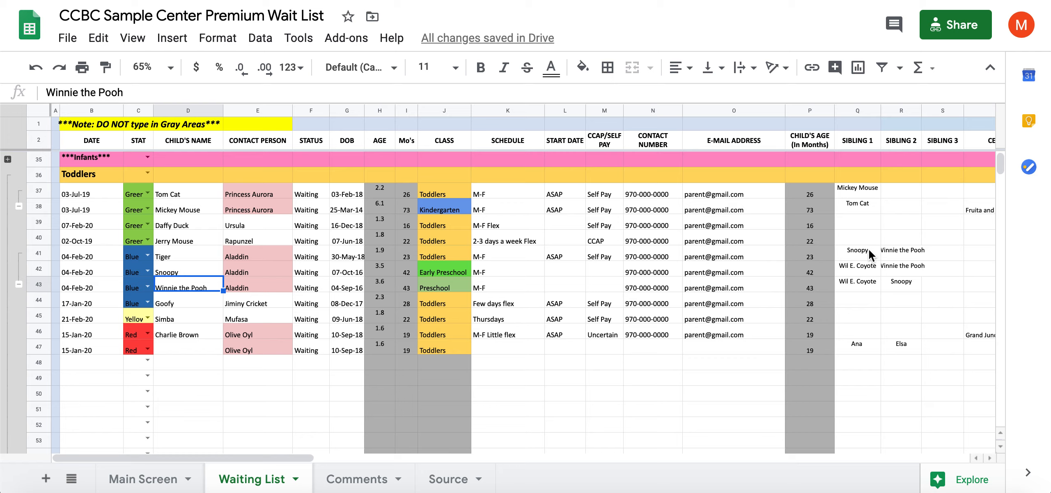
left_click(273, 457)
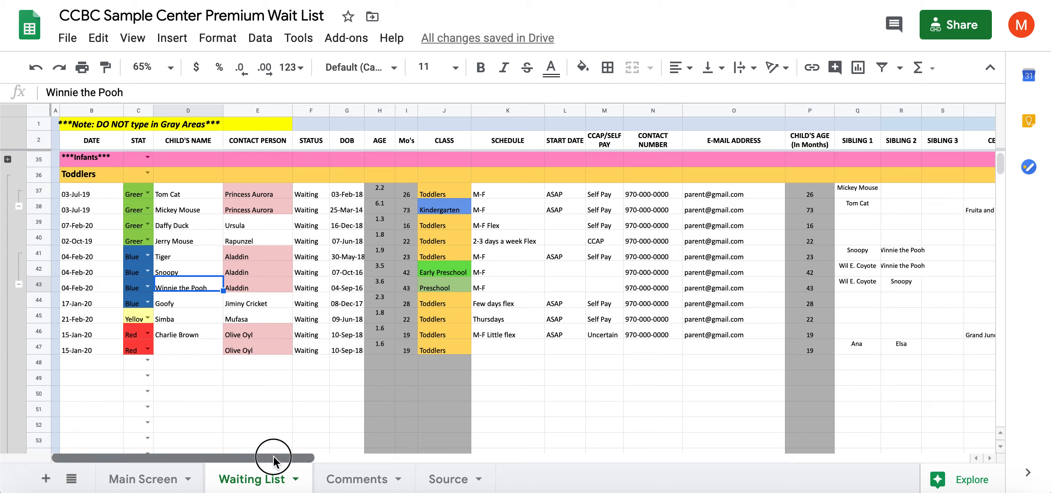
left_click(870, 250)
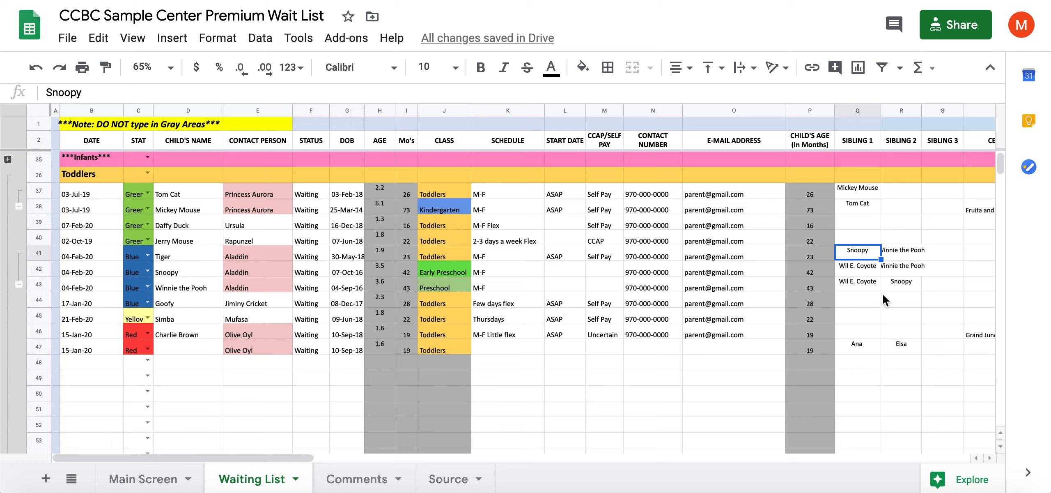
left_click(864, 249)
Replace the Sibling 1 entries of rows 42 and 43 with the name of the sibling from row 41
left_click(871, 264)
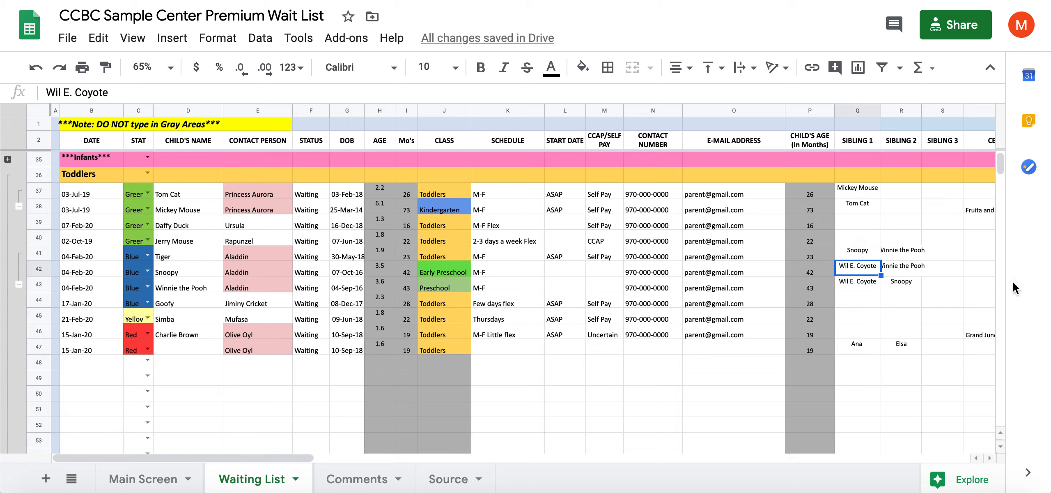
type("Tigger")
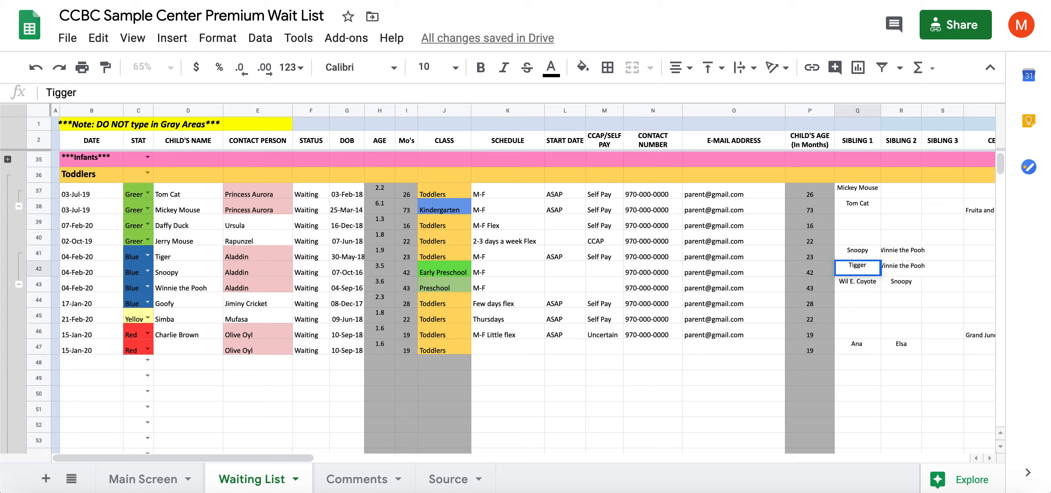
key("Return")
type("Tigger")
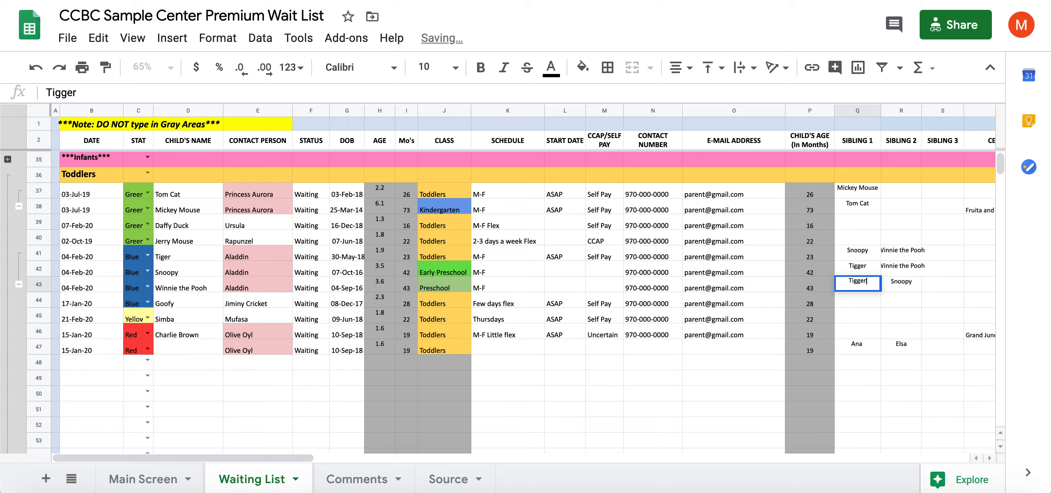
key("Return")
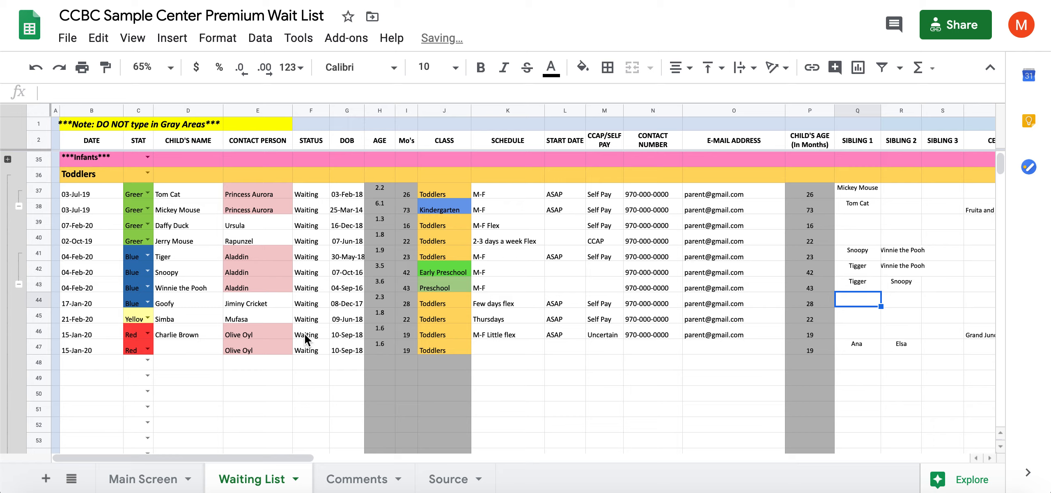
Try a different spelling of the child's name in row 41 and restore the original spelling
left_click(174, 250)
type("Tigger")
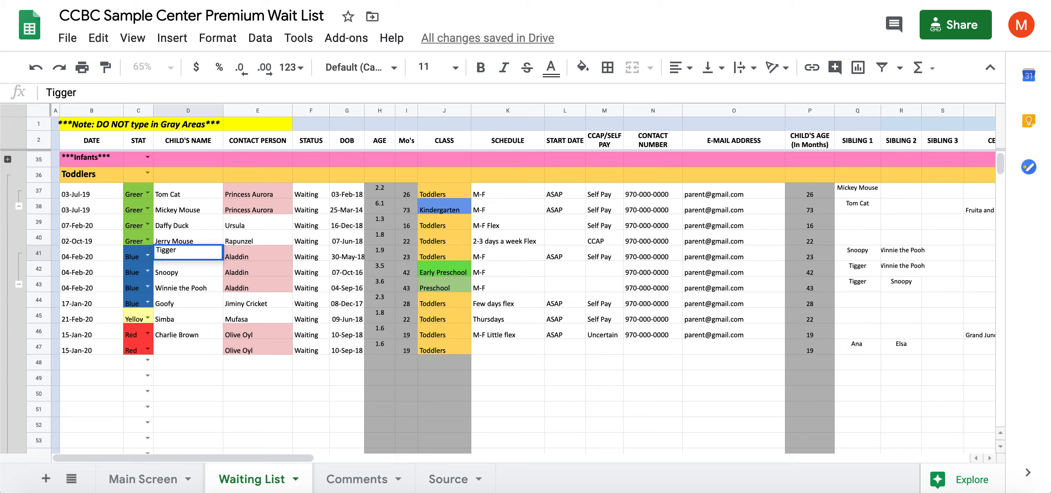
key("Return")
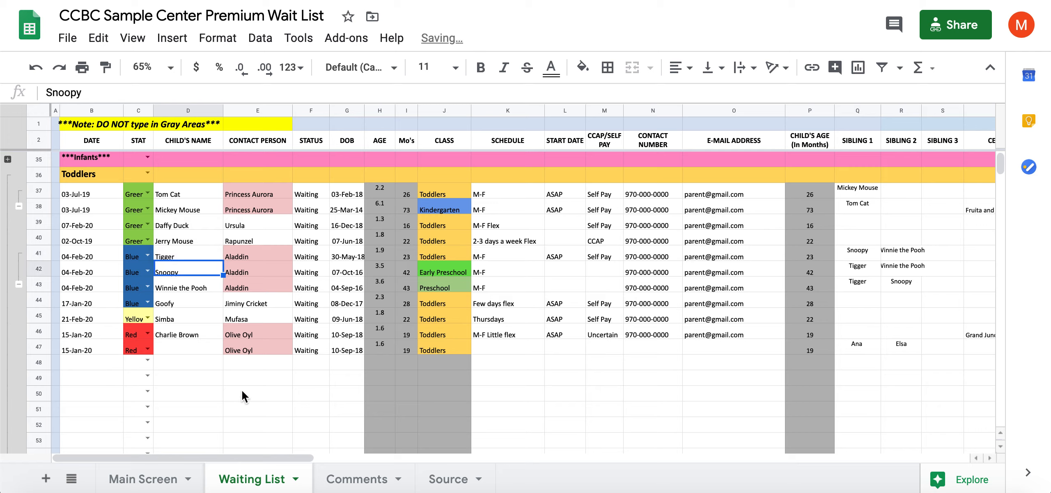
left_click(189, 254)
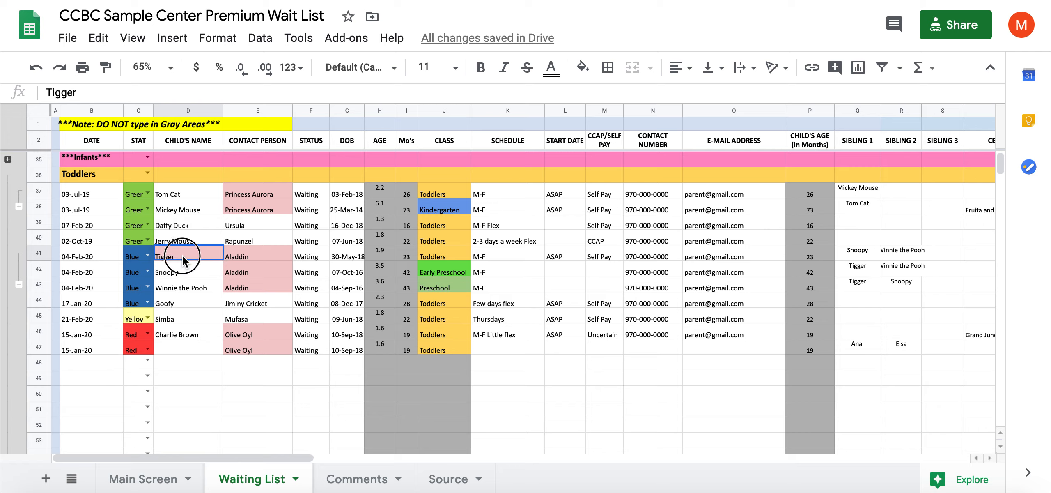
type("Tiger")
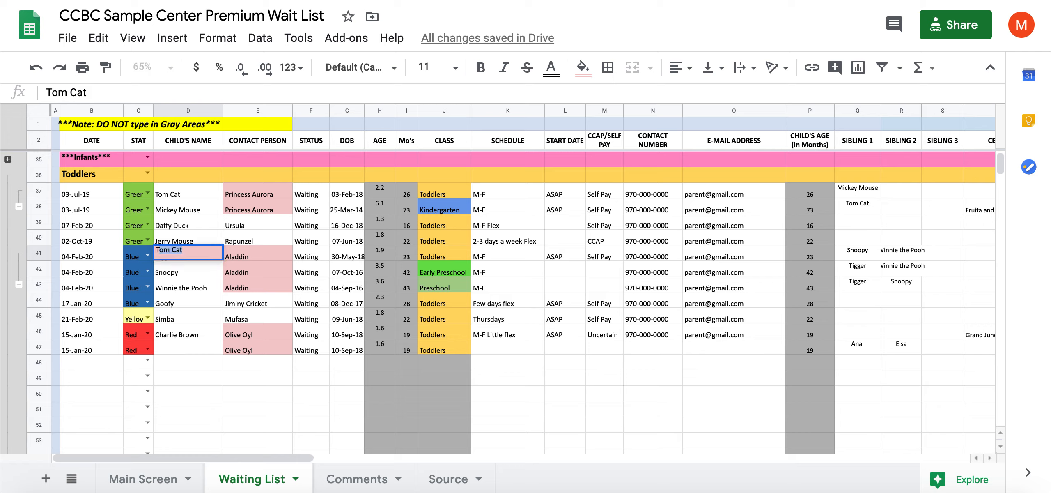
key("Return")
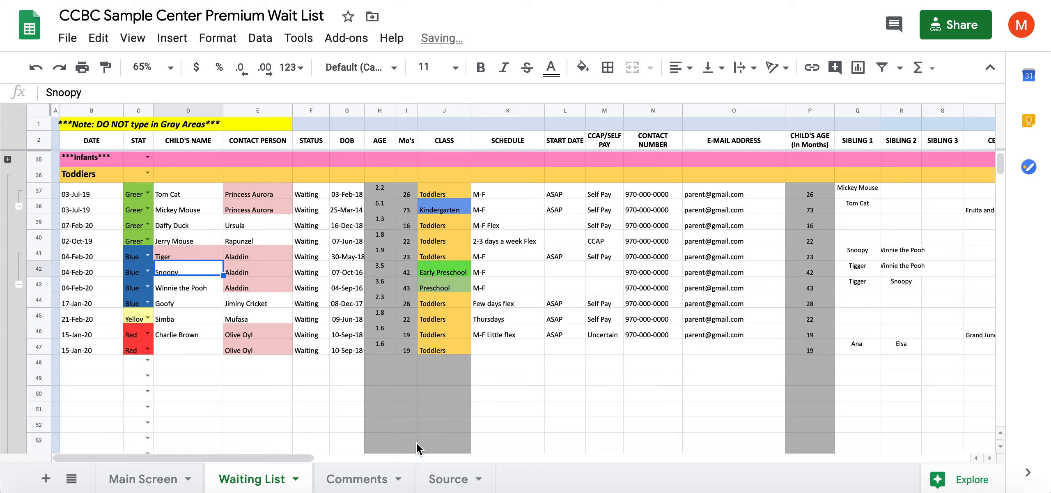
Correct the Sibling 1 name in row 42 to match the spelling of the child's name in row 41
left_click(869, 258)
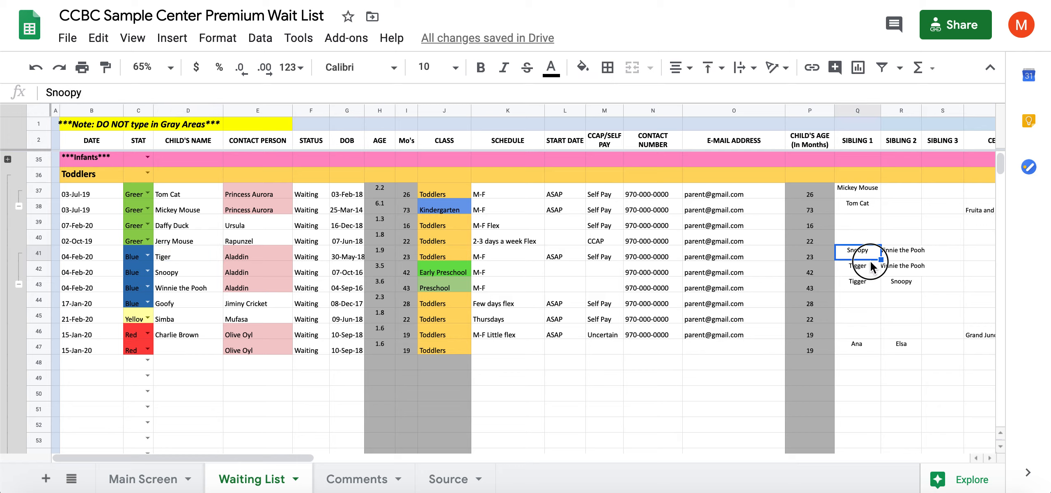
left_click(863, 273)
type("Tiger")
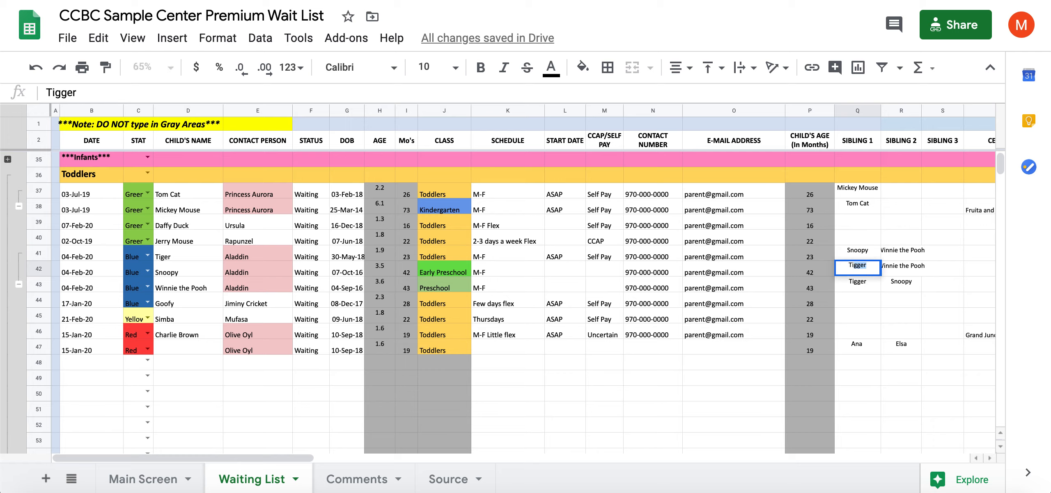
key("Return")
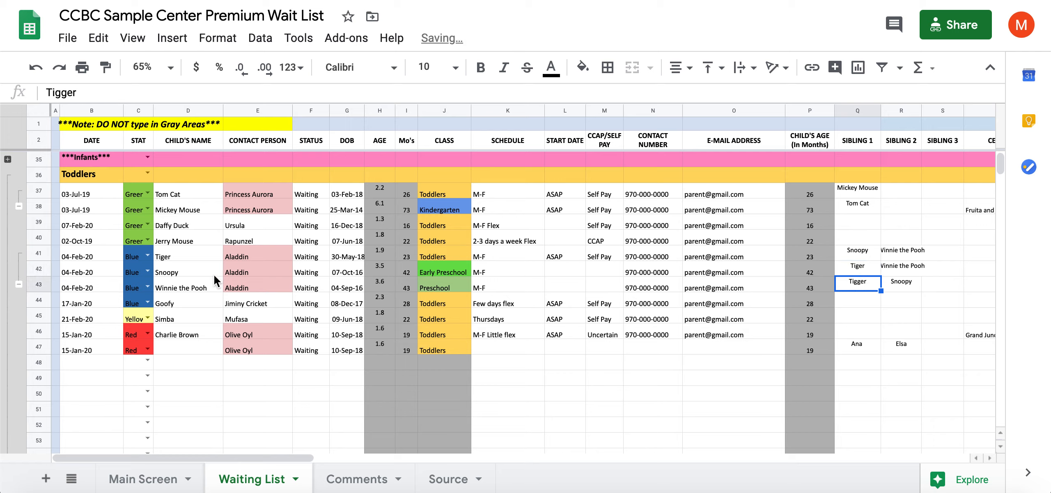
Check the child's name in row 41 against its Sibling 1 and Sibling 2 cells
left_click(187, 258)
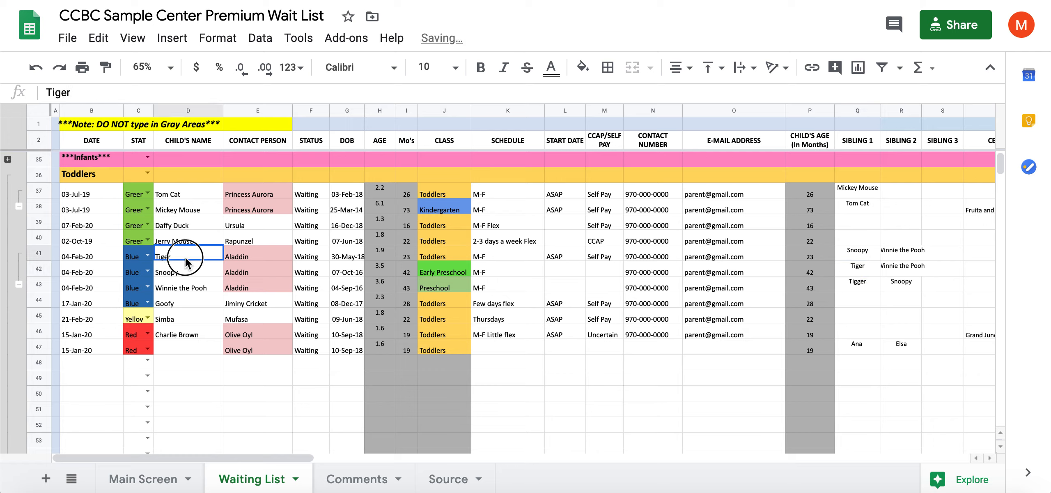
left_click(864, 250)
left_click(901, 254)
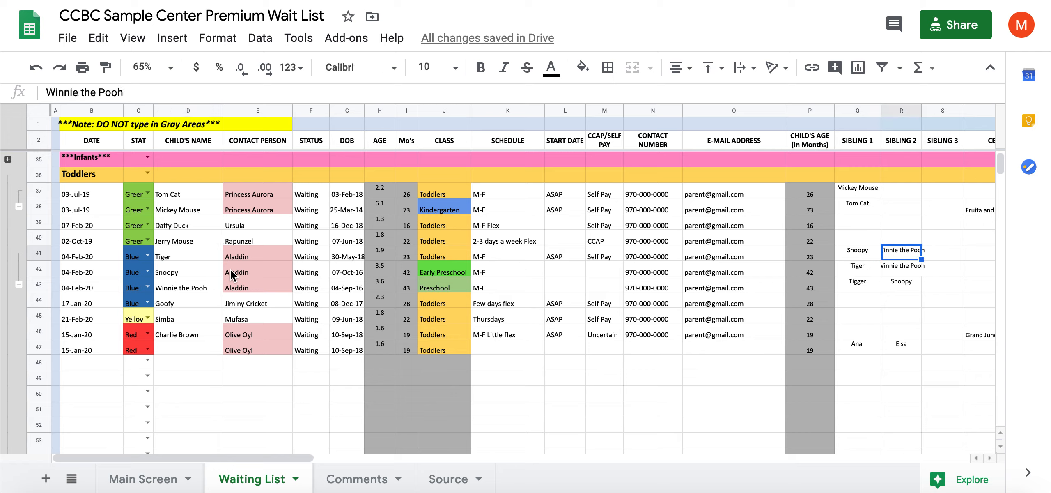
Check the child names in rows 42 and 43 against the Sibling 1 and Sibling 2 cells of row 42
left_click(193, 274)
left_click(871, 269)
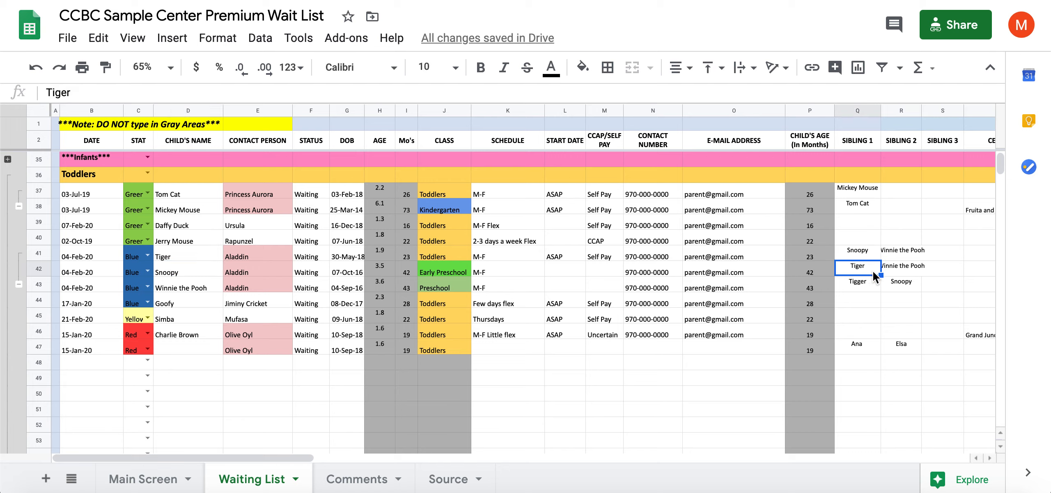
left_click(908, 272)
left_click(190, 290)
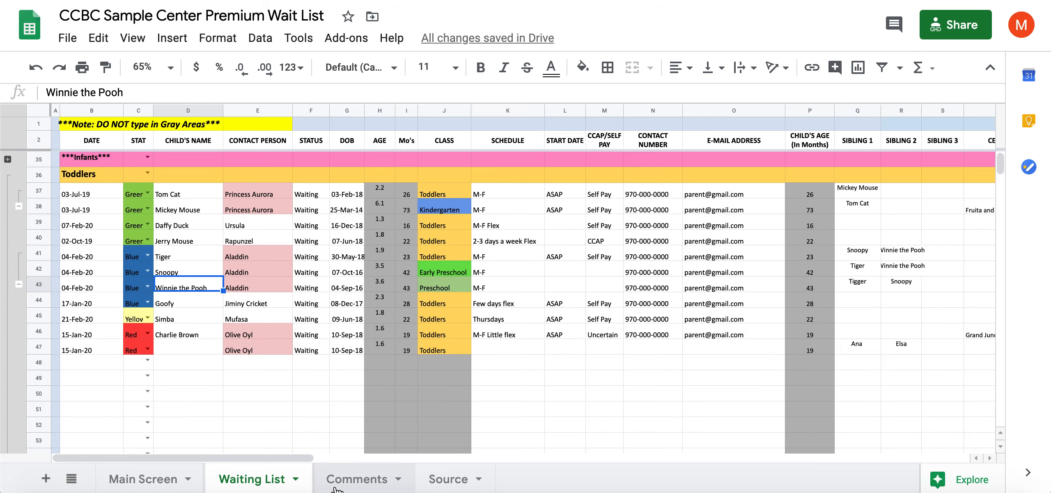
Copy the date through DOB entries of row 47 into the empty toddler rows 48 to 56
left_click_drag(258, 457, 181, 461)
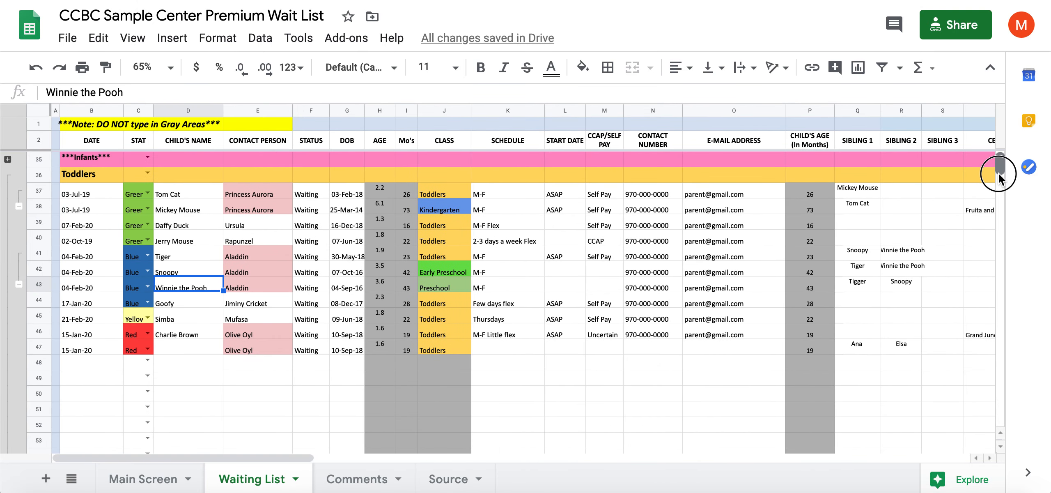
left_click_drag(999, 173, 1001, 170)
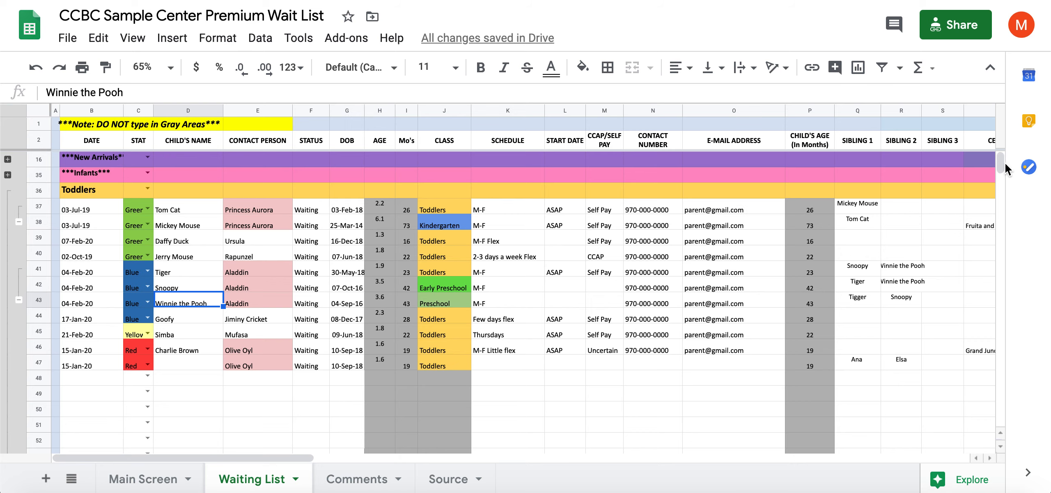
left_click_drag(1002, 164, 1002, 172)
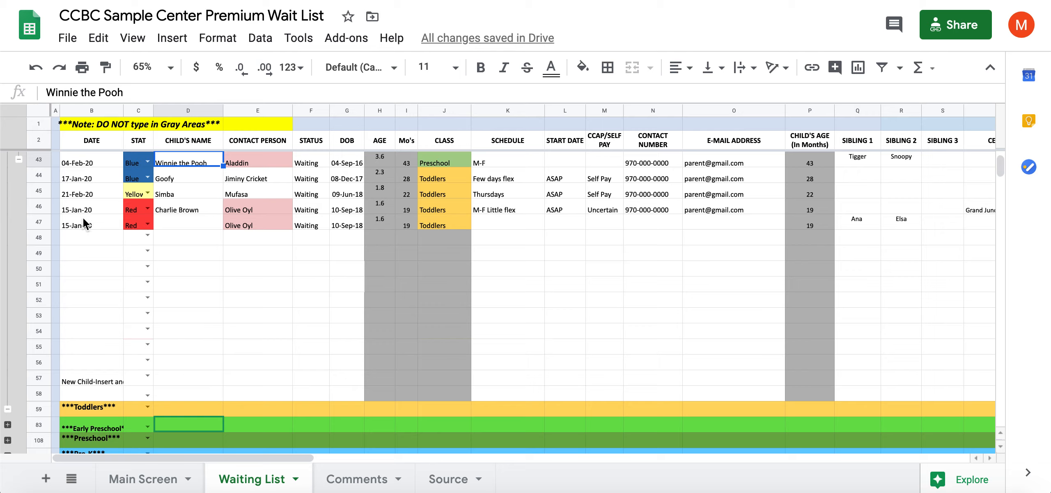
left_click_drag(84, 223, 335, 230)
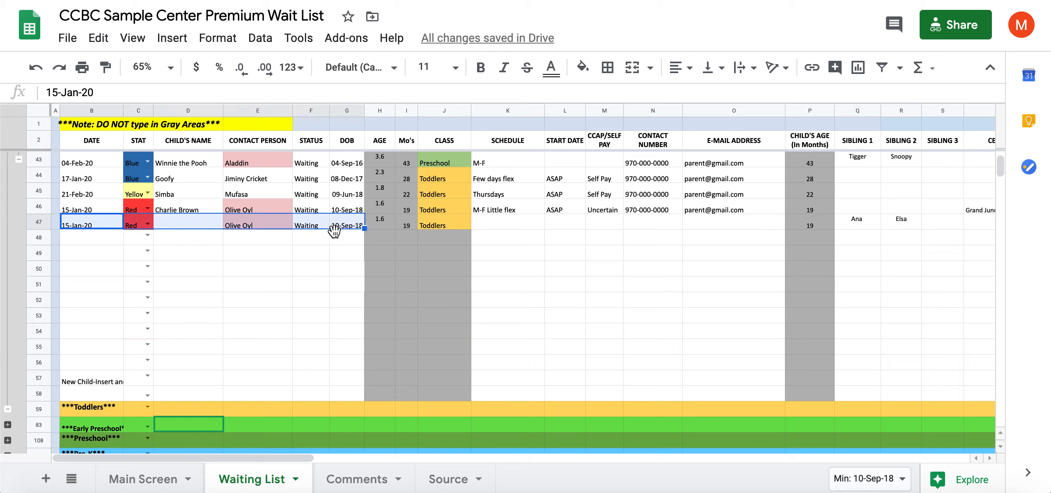
key("ctrl+c")
left_click(78, 243)
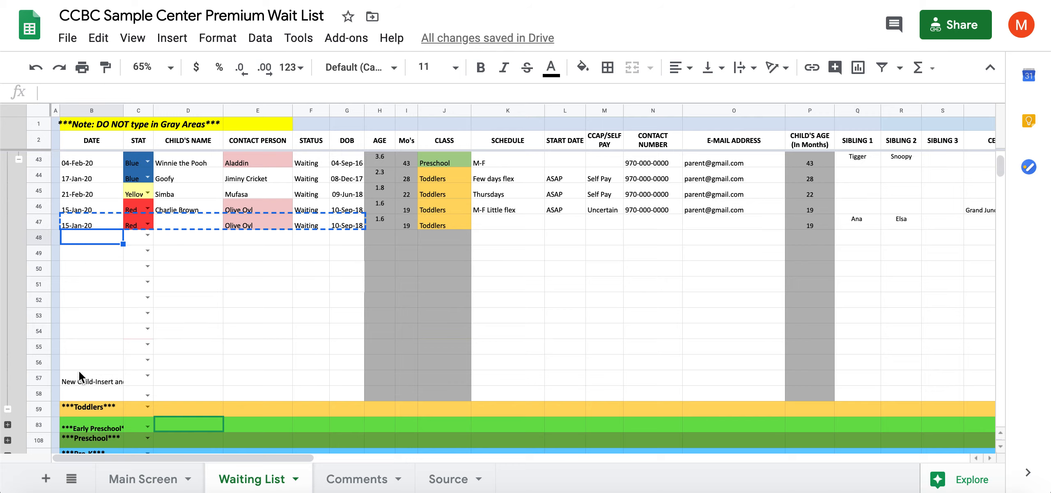
left_click(84, 367, "shift")
key("ctrl+v")
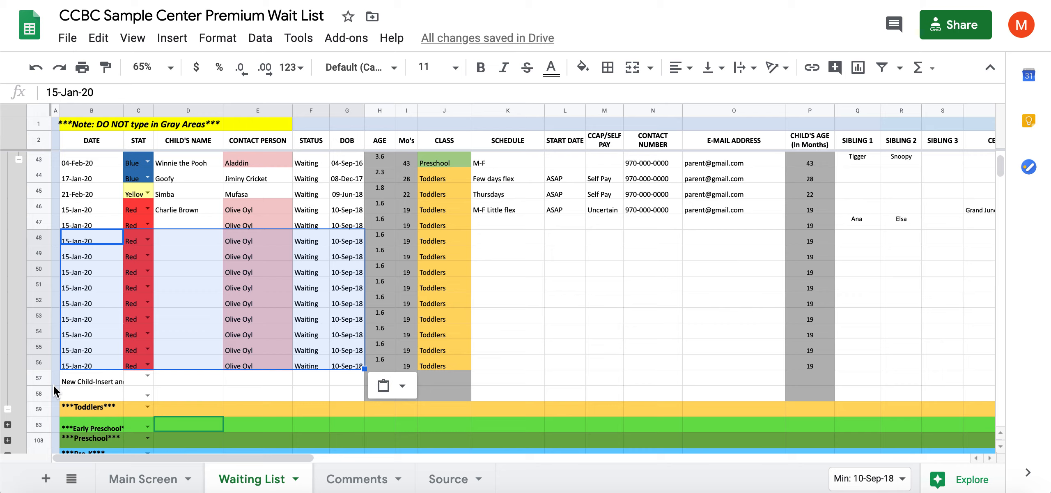
left_click_drag(565, 299, 605, 299)
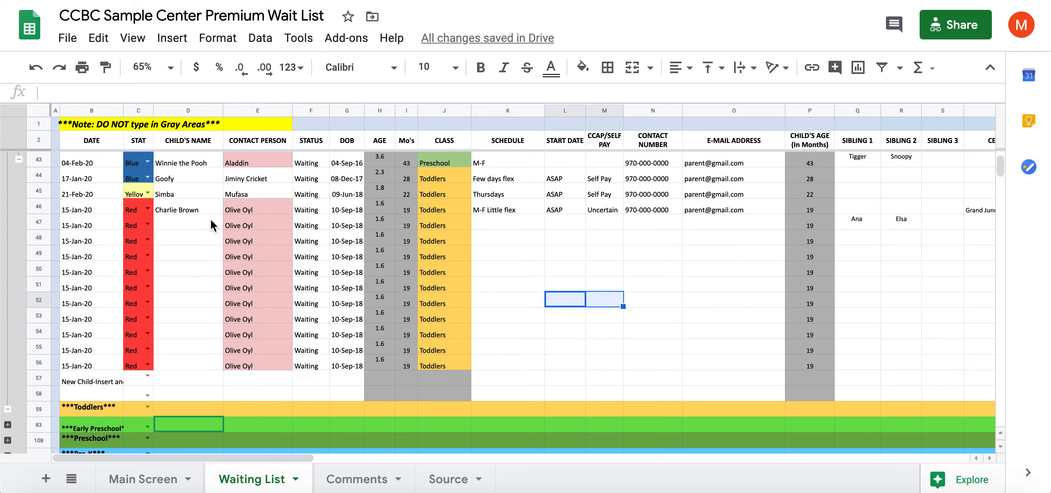
Insert one blank row above row 47 in the Toddlers section
left_click(38, 220)
right_click(38, 221)
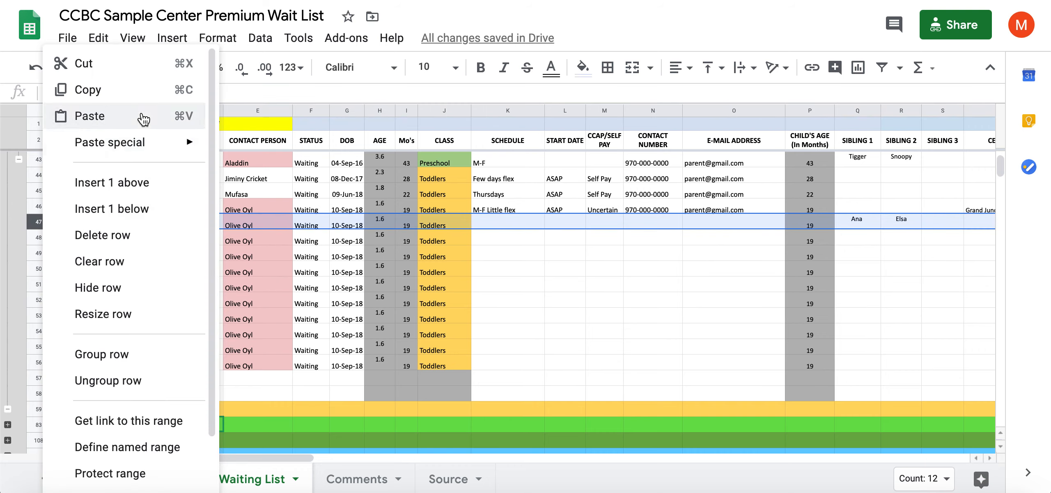
left_click(579, 269)
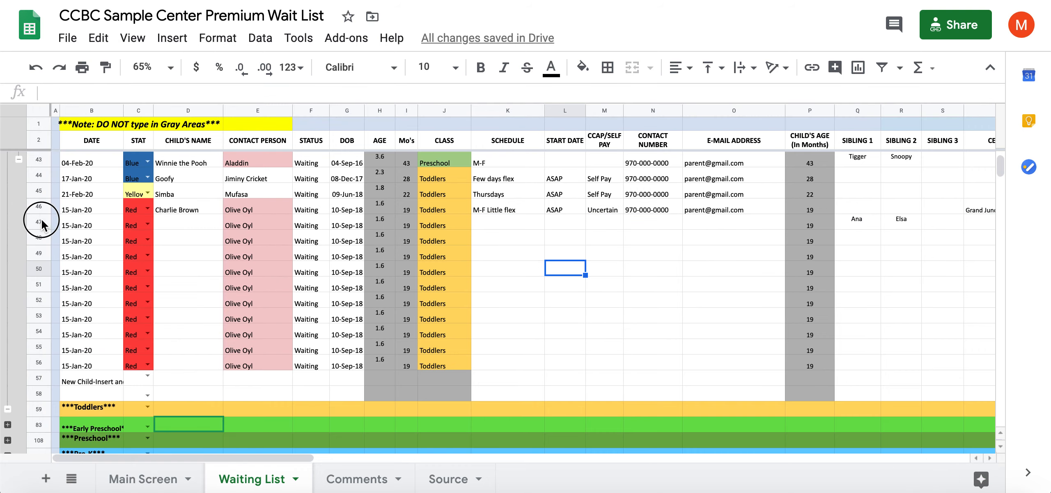
right_click(42, 224)
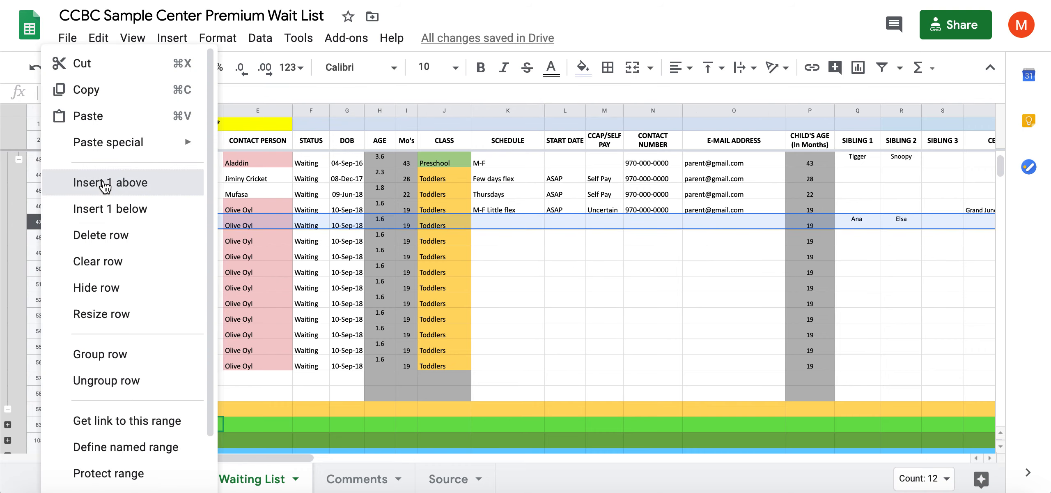
left_click(106, 183)
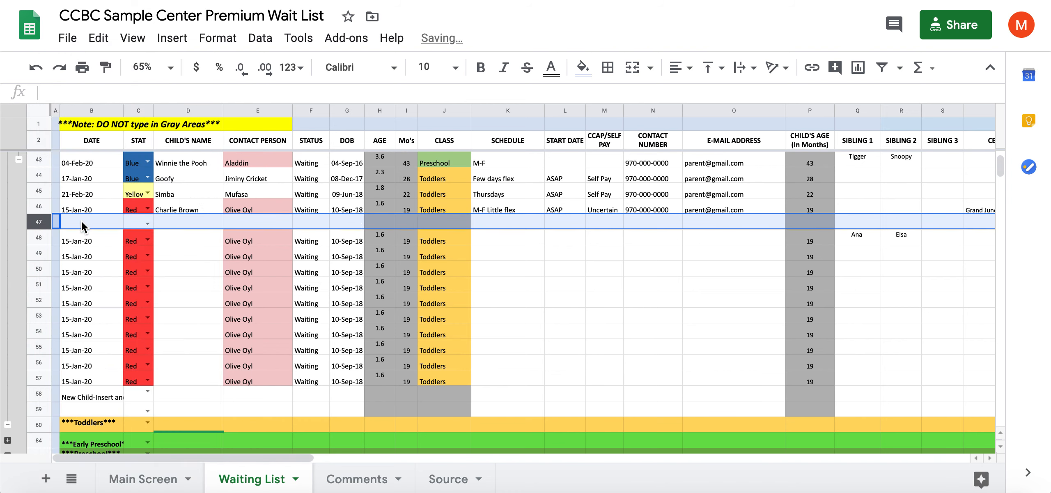
Copy the whole "New Child-Insert and Copy Above" template row 58 into the blank row 47
left_click(85, 397)
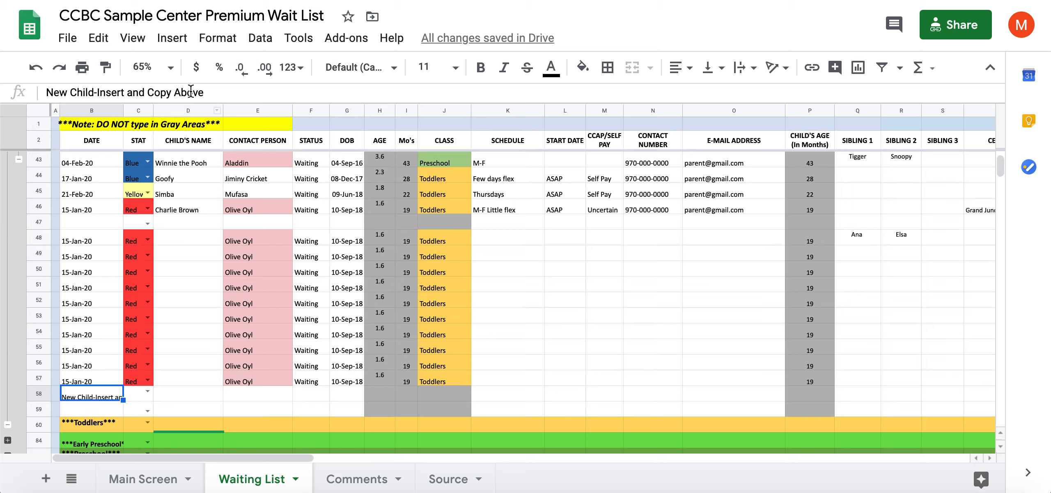
left_click(41, 392)
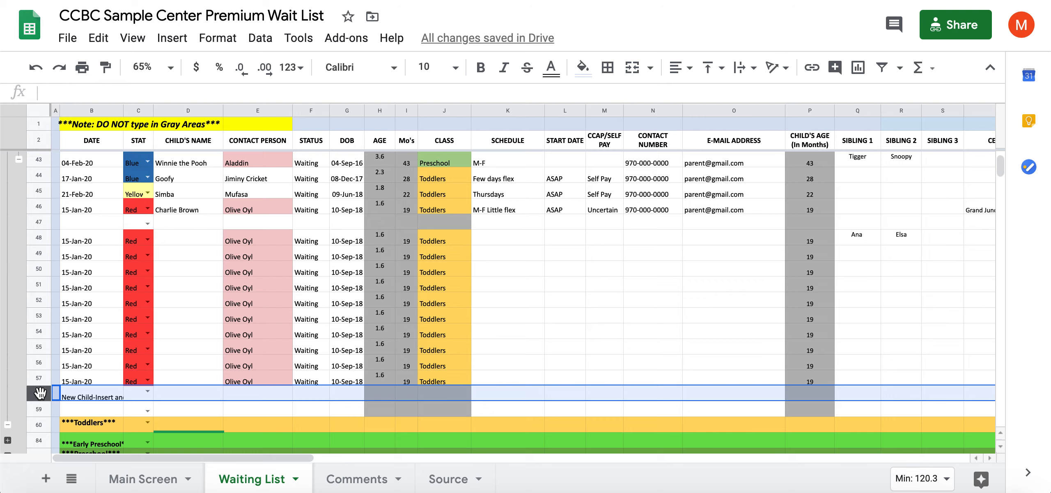
right_click(47, 398)
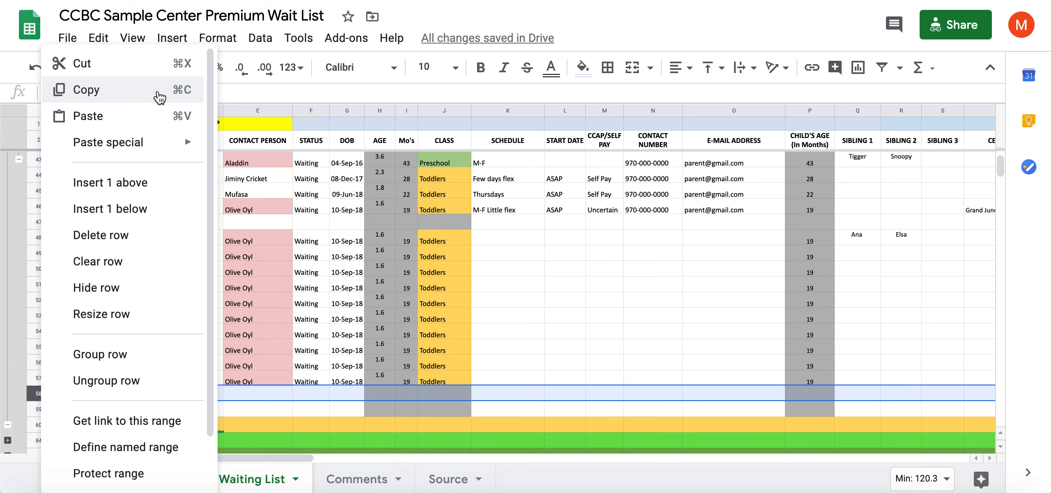
left_click(159, 97)
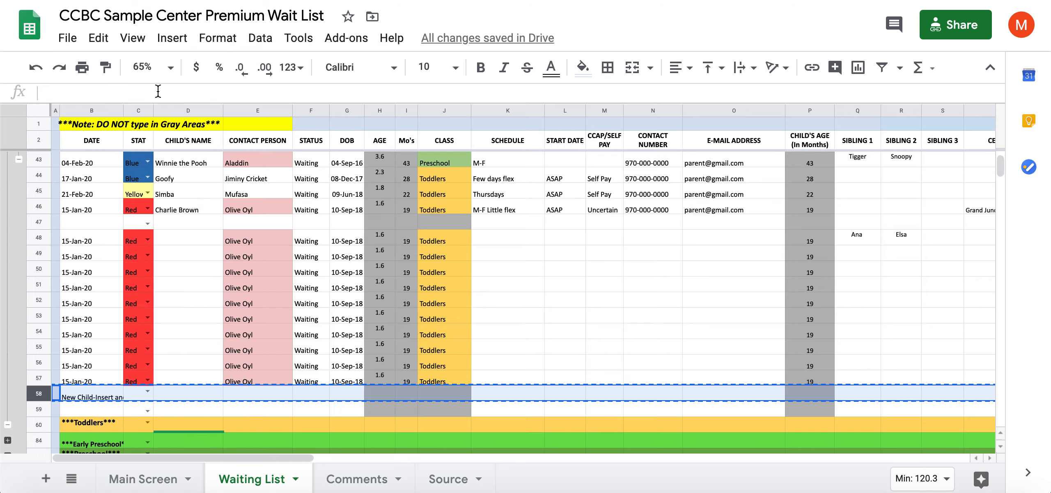
left_click(39, 221)
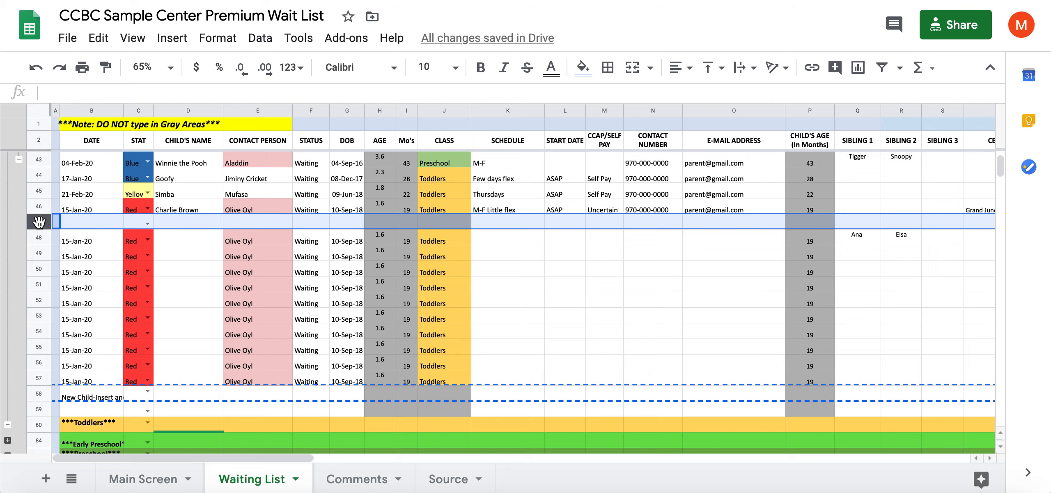
right_click(40, 221)
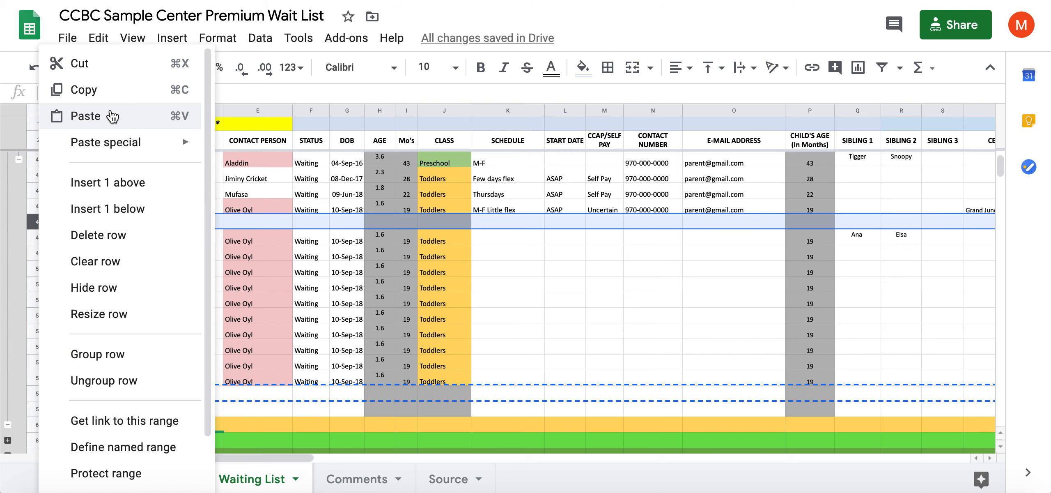
left_click(111, 117)
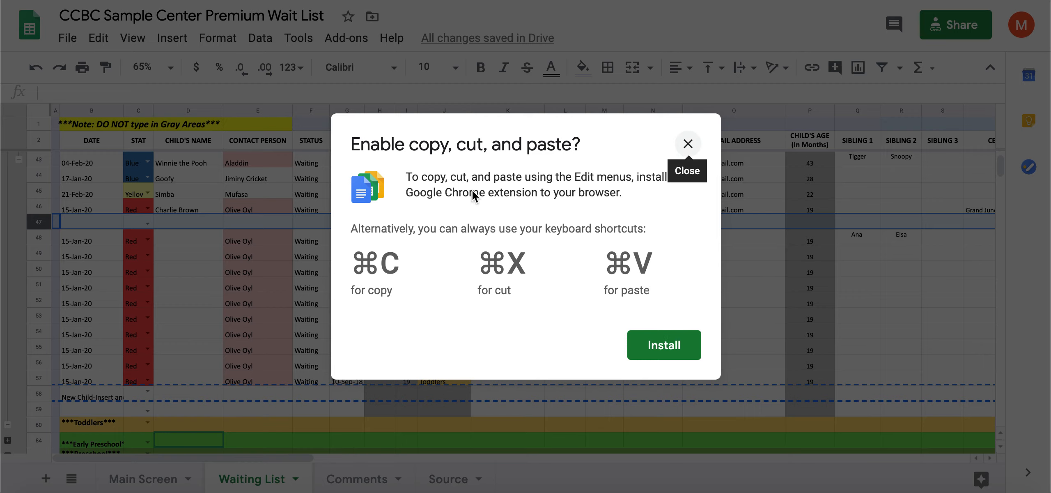
left_click(688, 144)
right_click(38, 224)
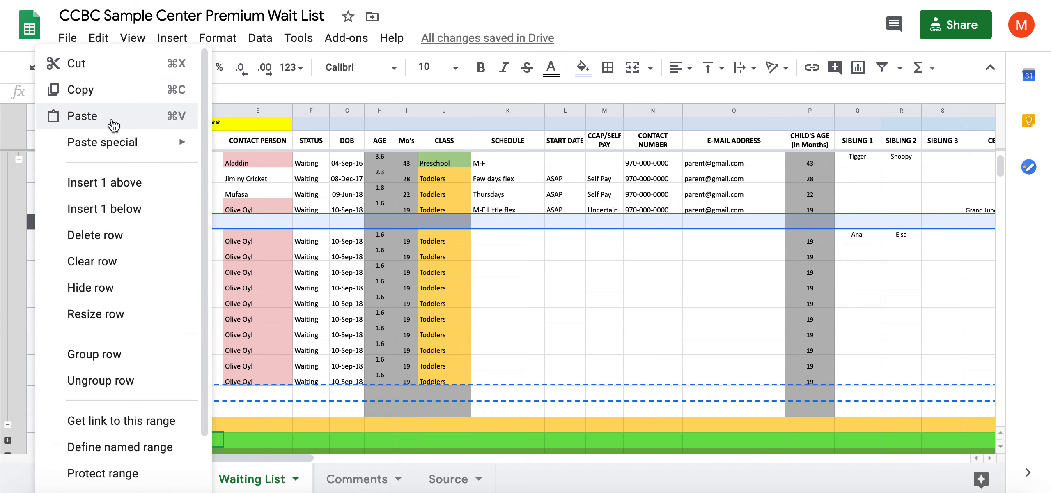
left_click(114, 123)
left_click(688, 144)
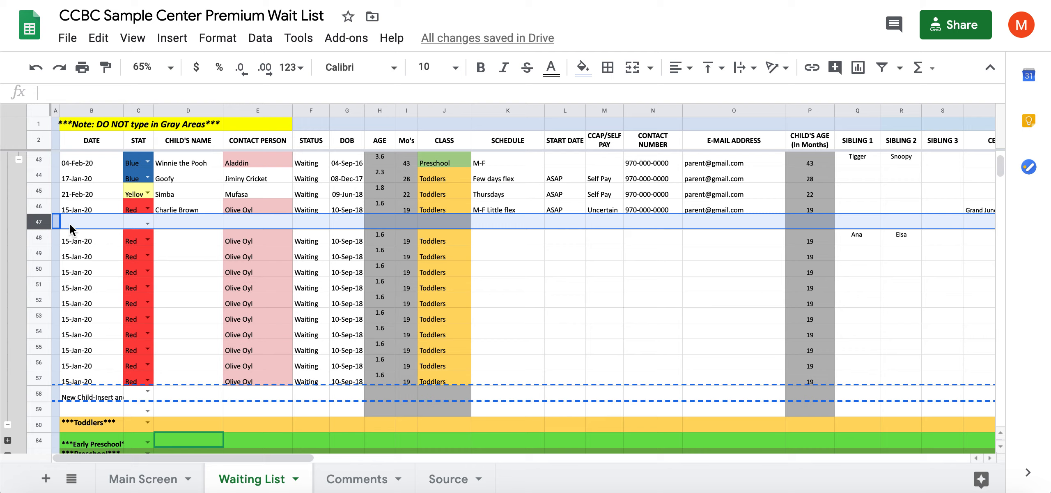
key("ctrl+v")
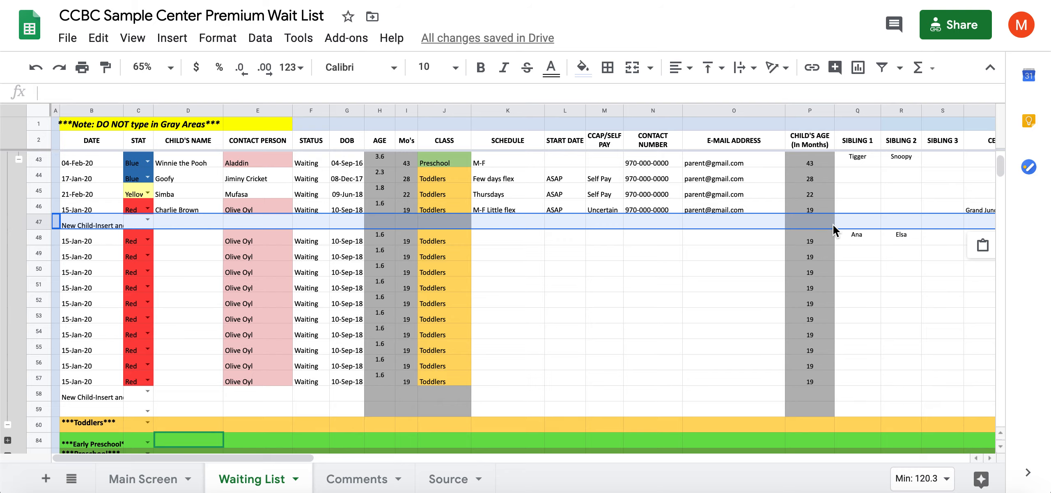
Delete the template copy in row 47, leaving the original template row in place
left_click_drag(280, 458, 218, 462)
left_click(38, 393)
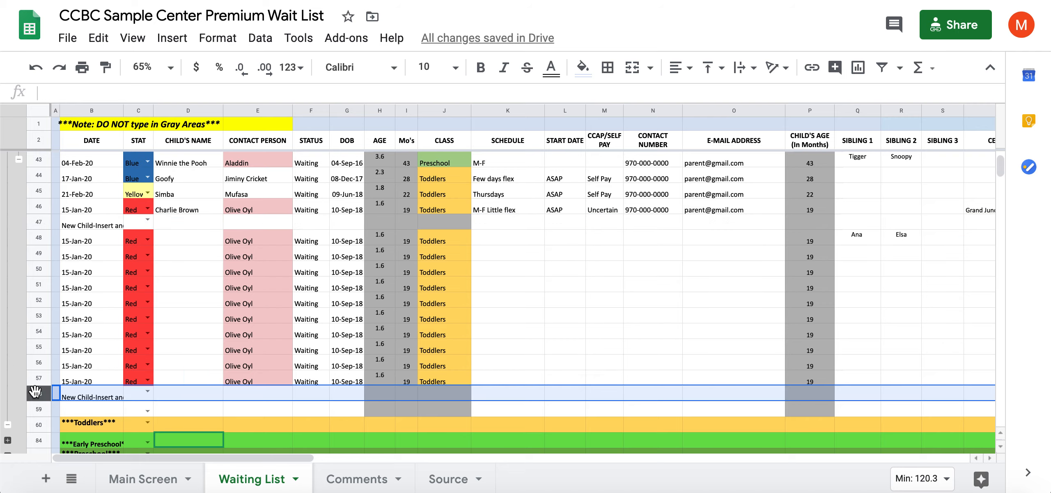
left_click(39, 222)
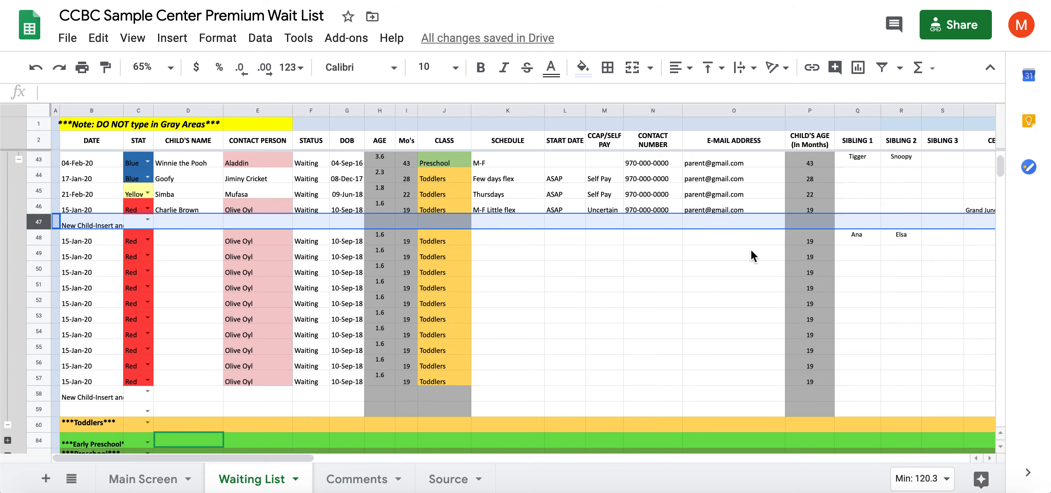
left_click(39, 223)
right_click(39, 223)
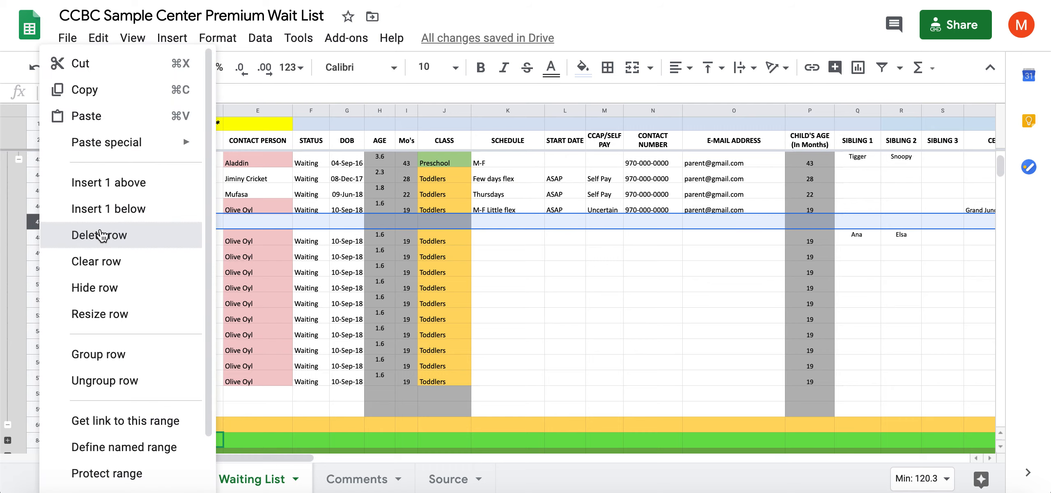
left_click(99, 233)
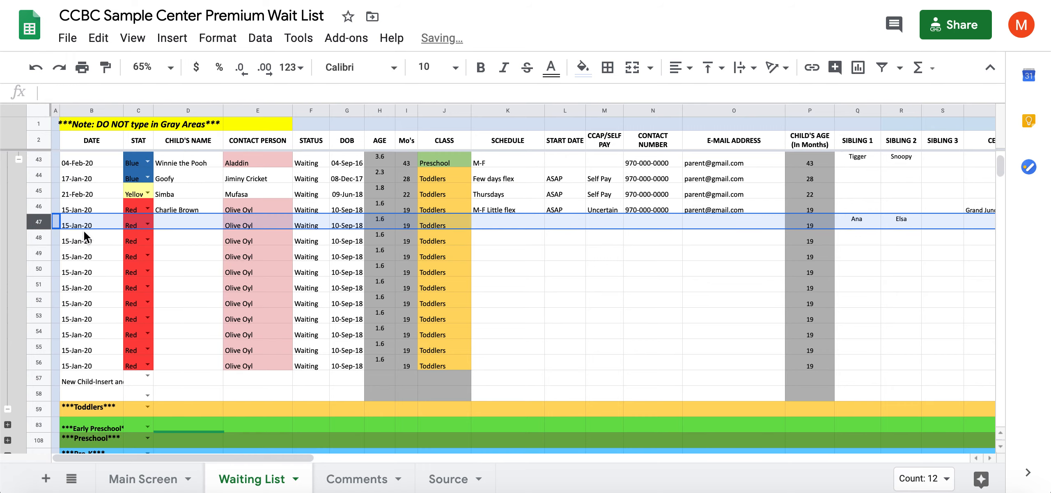
Clear the date through DOB entries of toddler rows 47 to 56
left_click(65, 227)
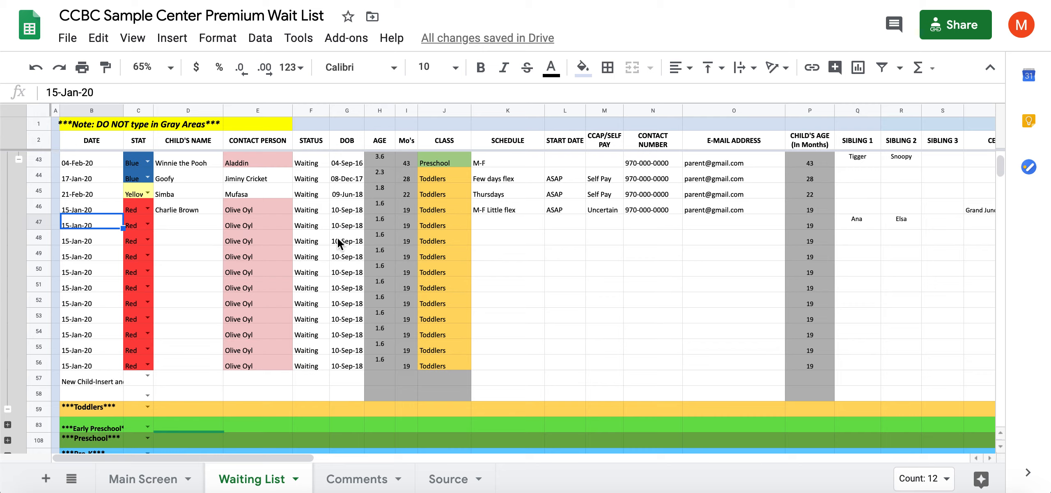
left_click(345, 366, "shift")
key("Delete")
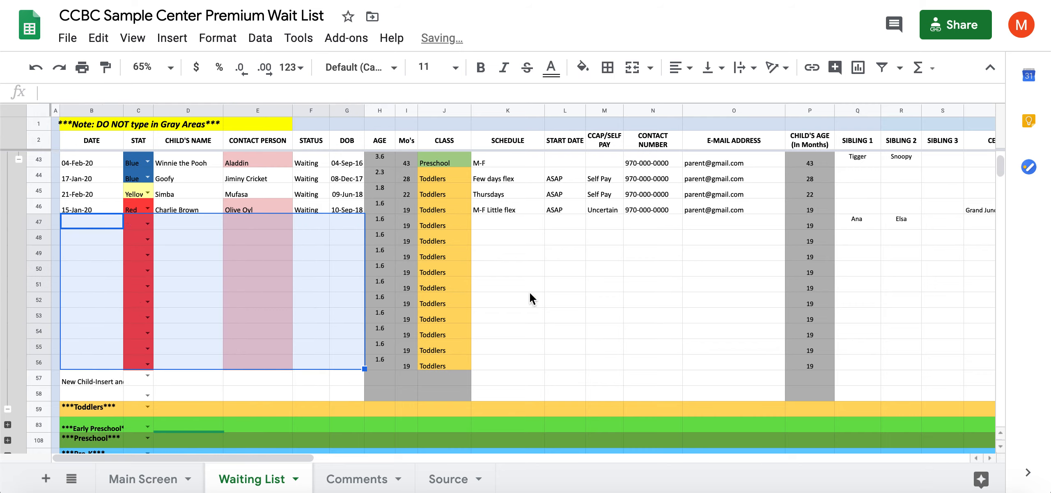
left_click(605, 299)
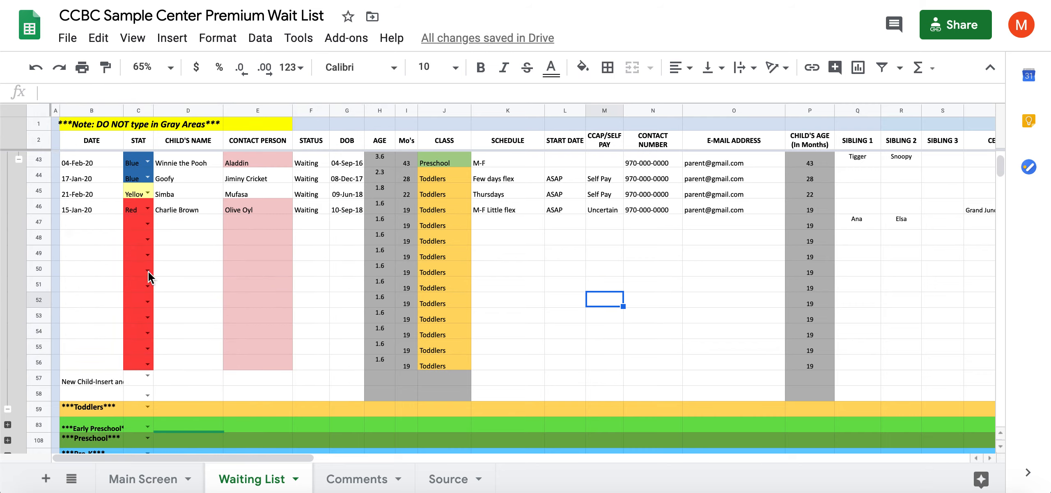
left_click(192, 282)
left_click(84, 242)
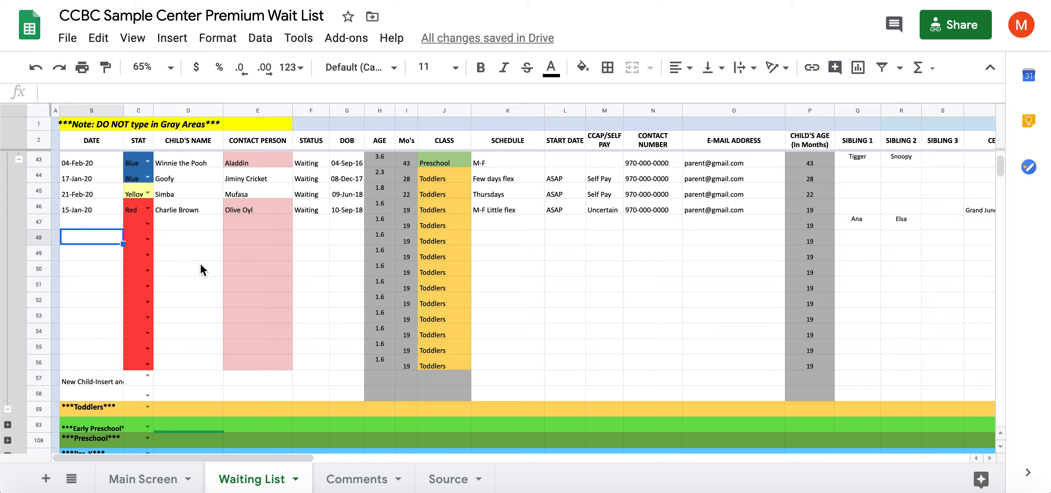
left_click(270, 239)
left_click(257, 220)
left_click(232, 347)
left_click(258, 268)
left_click(39, 222)
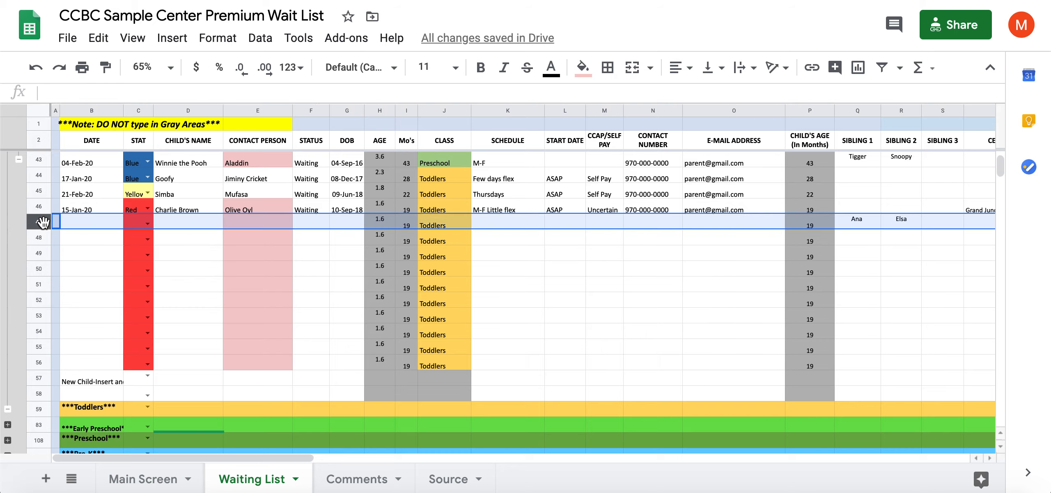
left_click(148, 222)
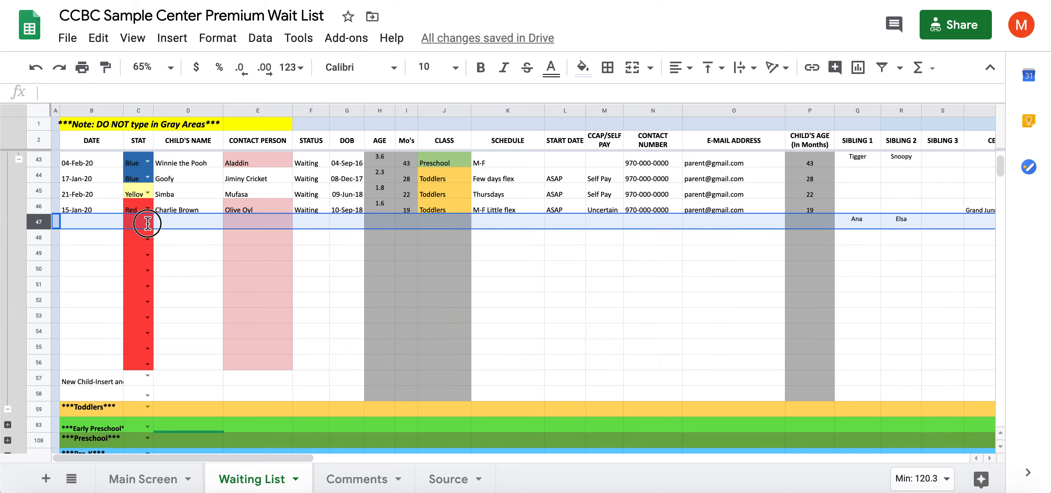
left_click(304, 273)
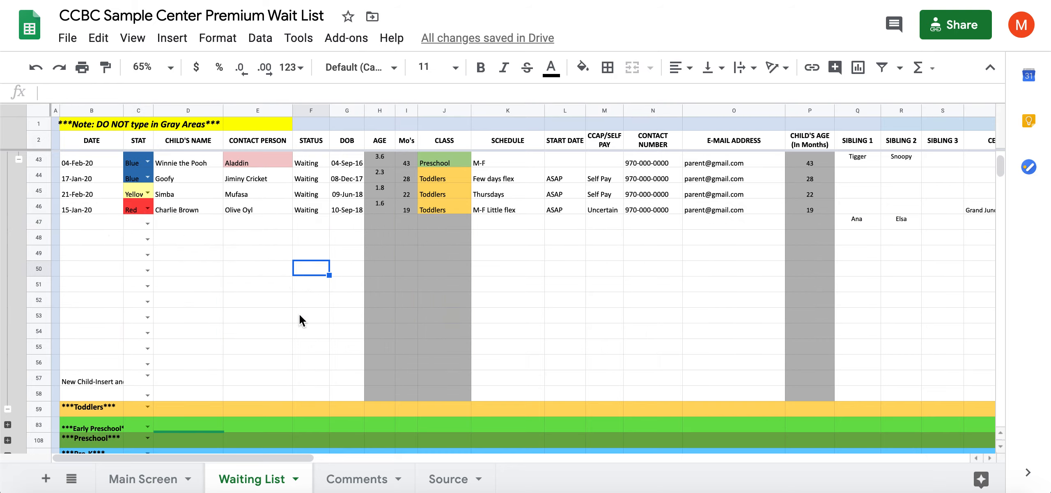
scroll(575, 316, "down", 1)
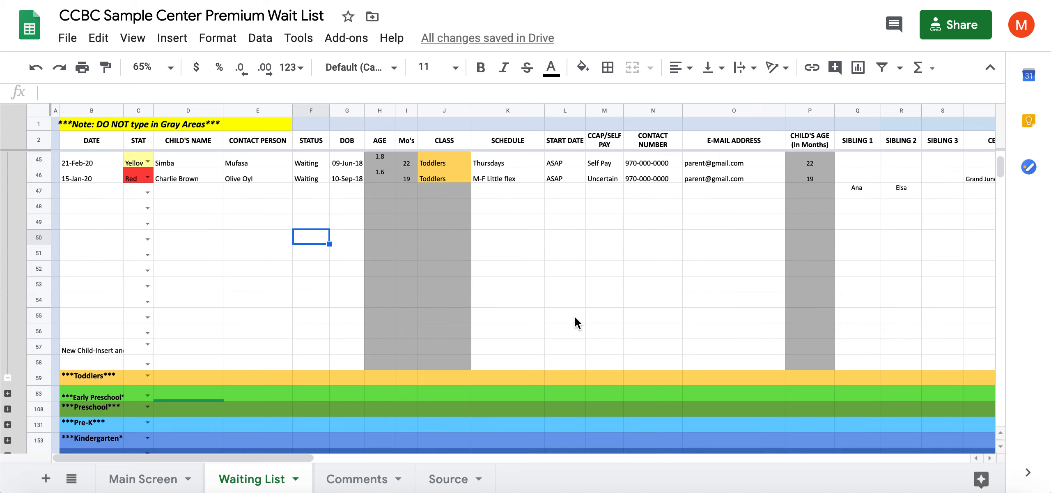
Expand the collapsed Early Preschool section of the waiting list and review its entries
scroll(575, 315, "down", 5)
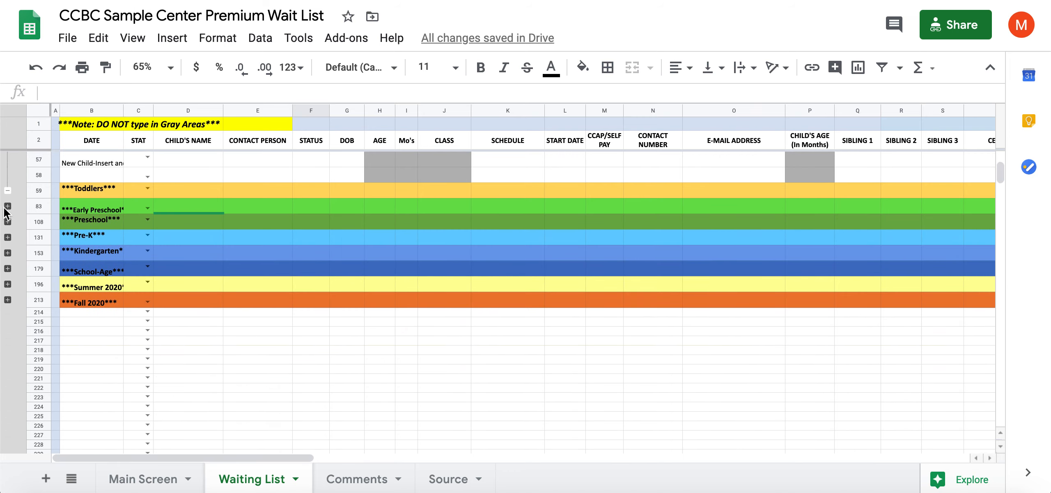
left_click(7, 206)
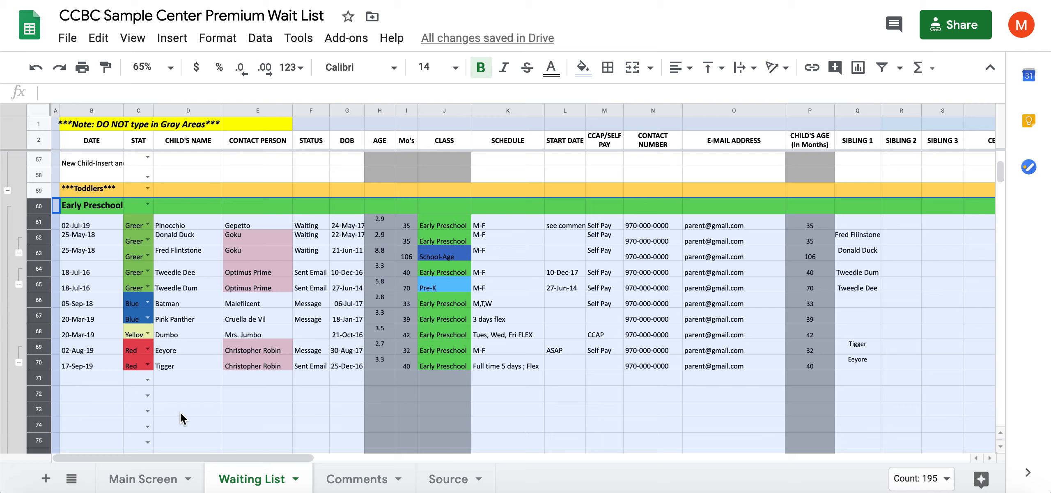
left_click(614, 395)
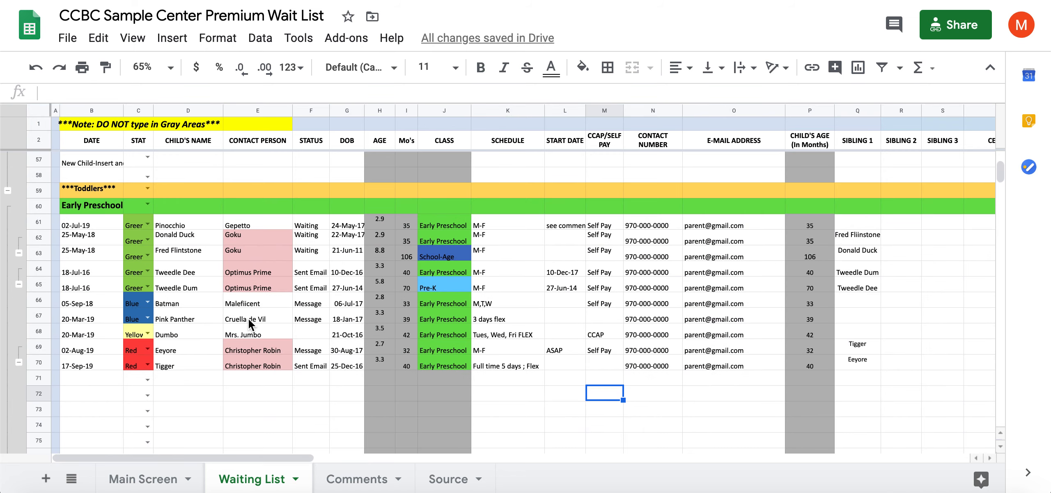
scroll(248, 322, "down", 5)
scroll(246, 324, "up", 6)
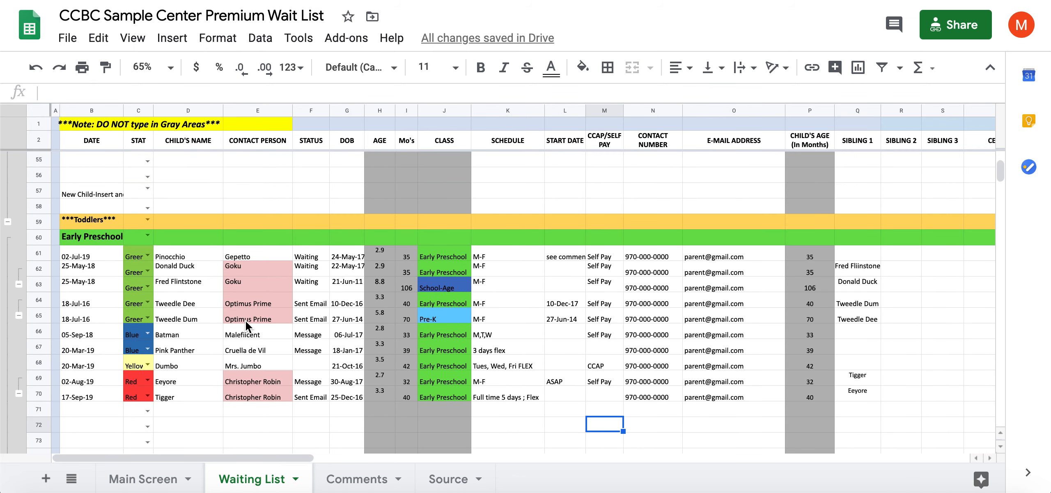
scroll(246, 324, "up", 1)
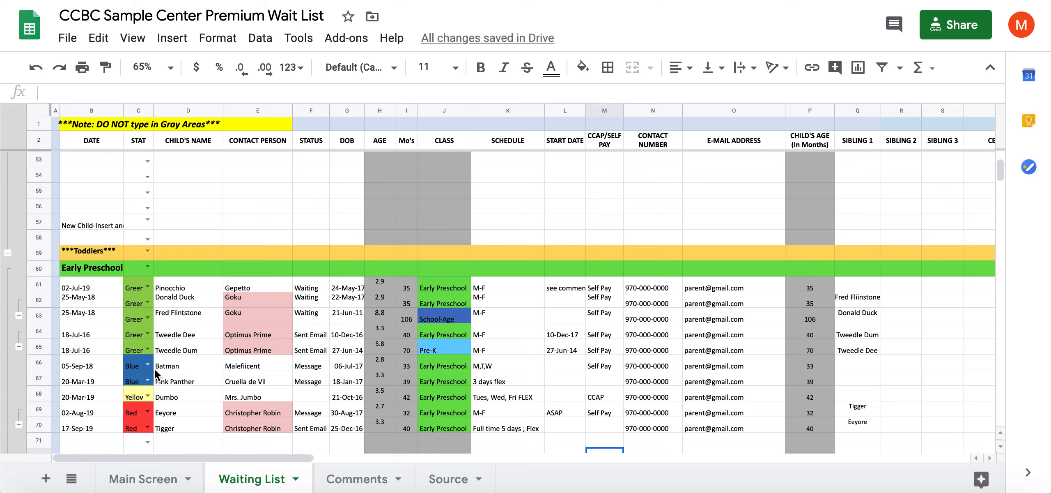
scroll(156, 374, "down", 1)
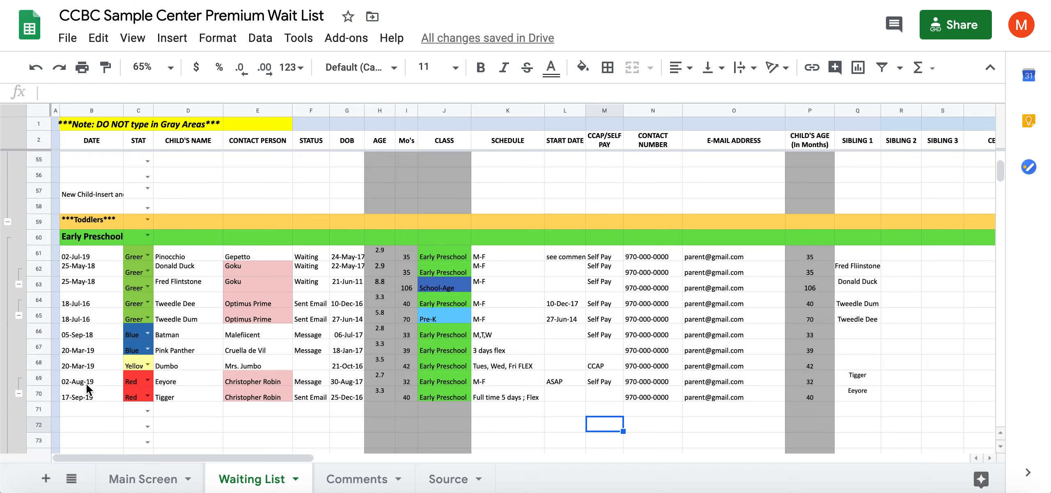
Move the Early Preschool entry in row 68 up to row 61, and return it to row 68
left_click(36, 362)
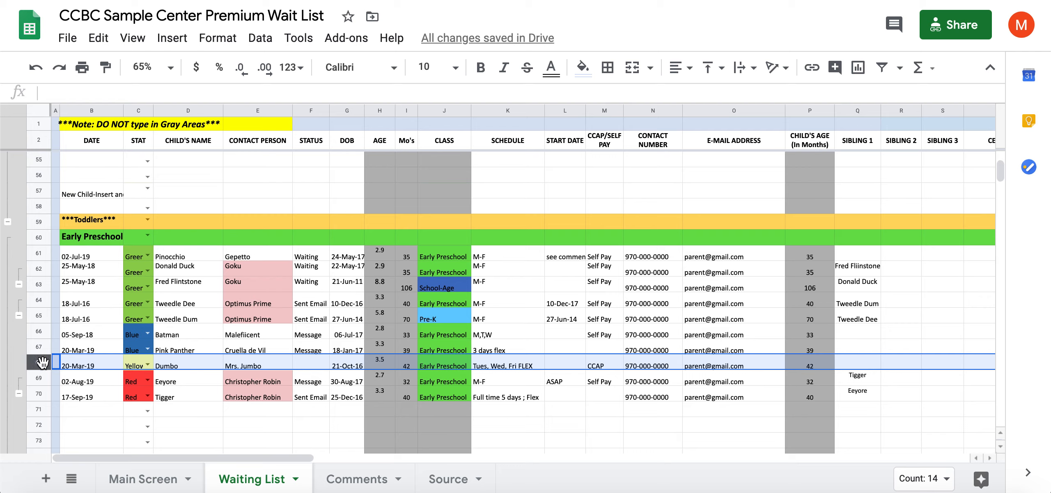
left_click_drag(42, 363, 52, 252)
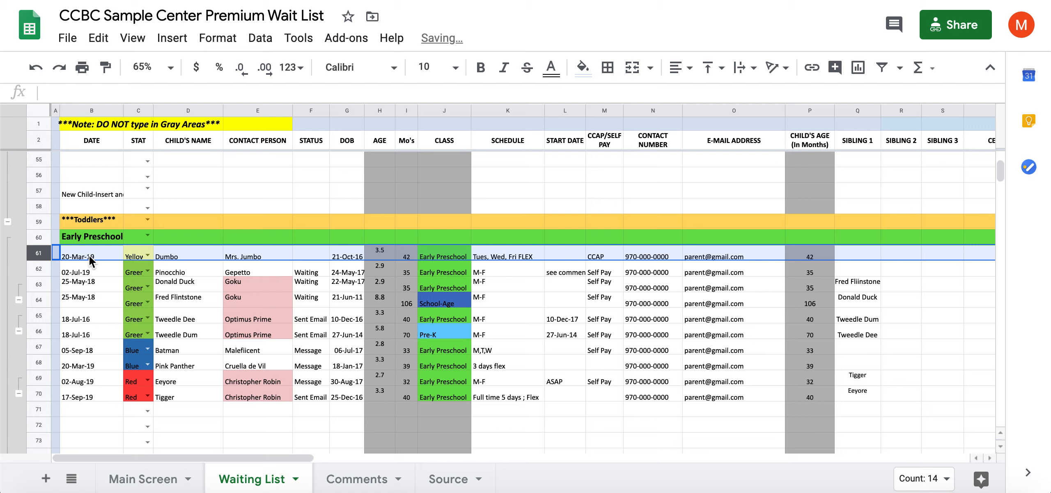
left_click(37, 255)
left_click_drag(37, 254, 21, 374)
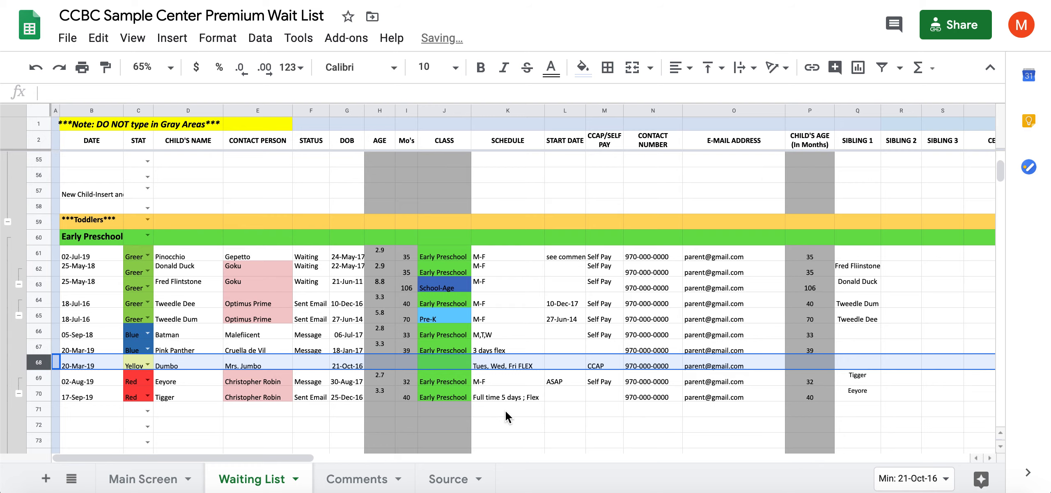
Expand the collapsed Preschool section of the waiting list and bring its child entries into view
scroll(380, 415, "down", 5)
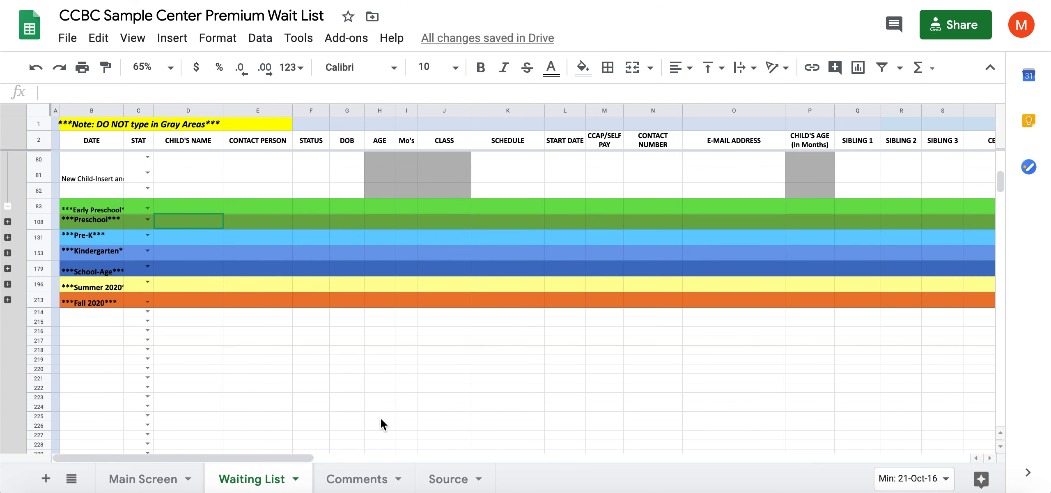
left_click(8, 222)
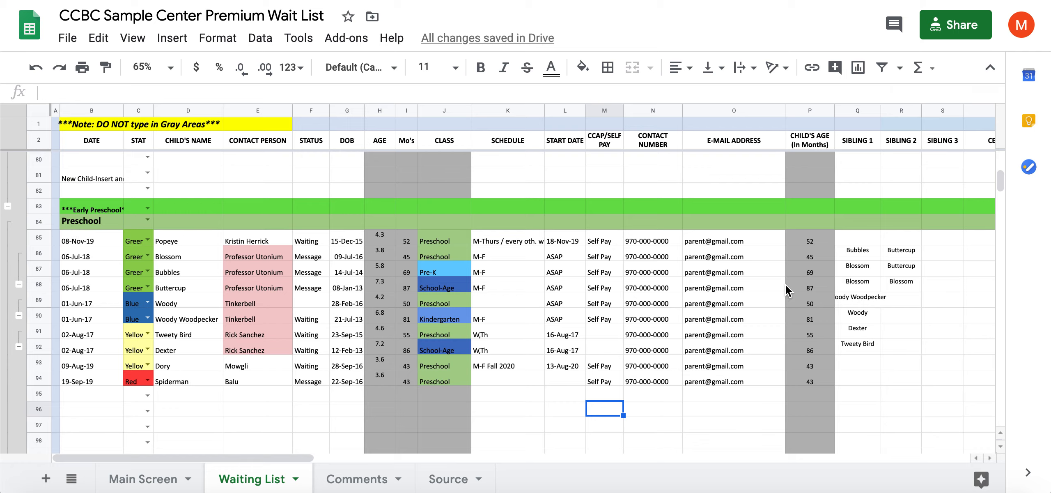
left_click(1001, 432)
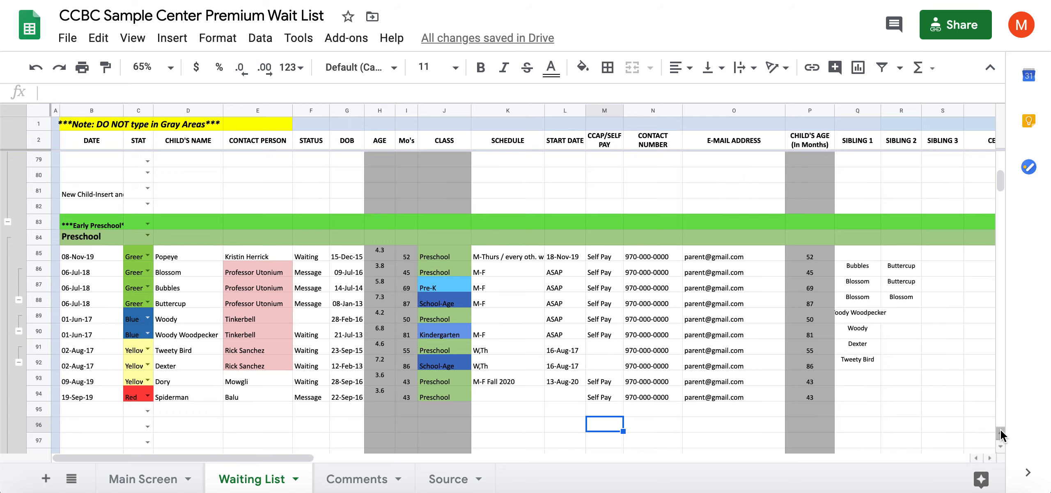
left_click(1002, 445)
left_click(1001, 444)
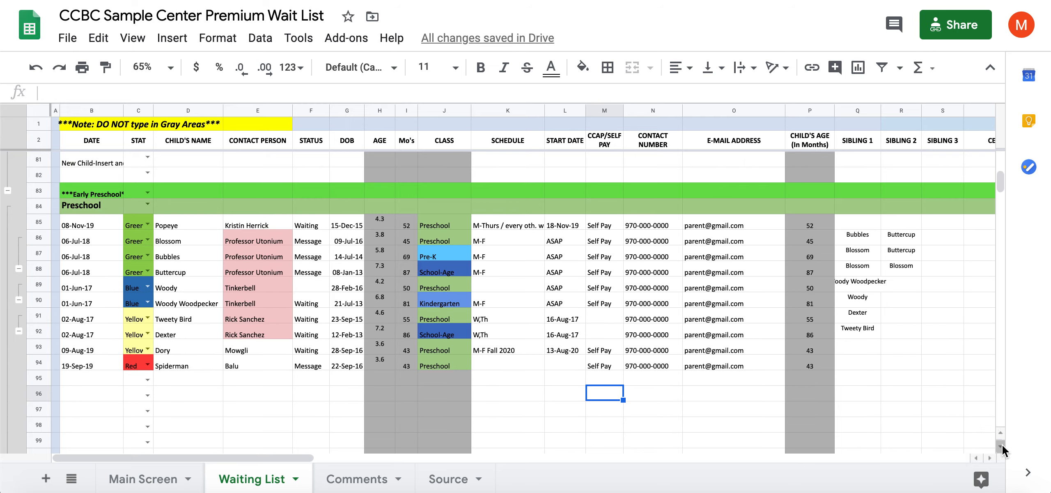
left_click(1002, 445)
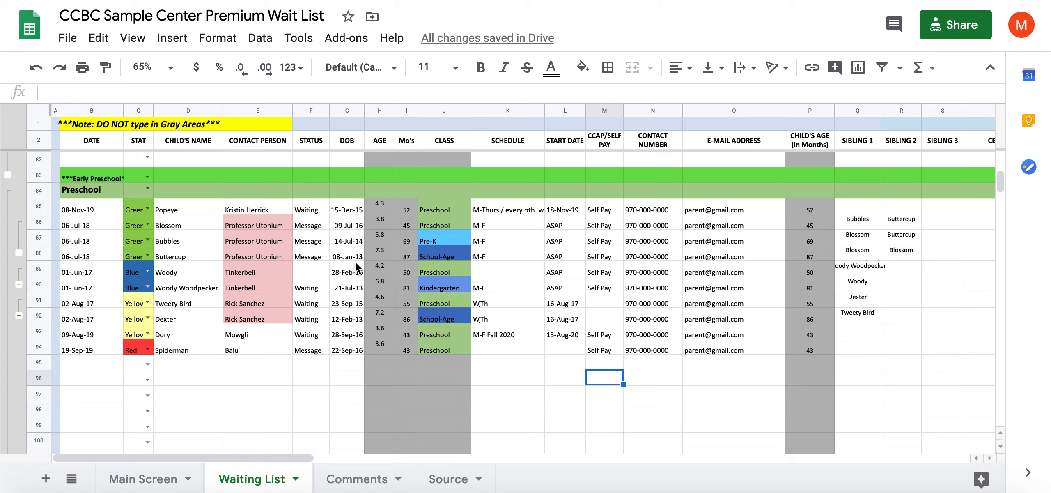
Examine the names and Class entries of the siblings in Preschool rows 87 and 88
left_click(175, 244)
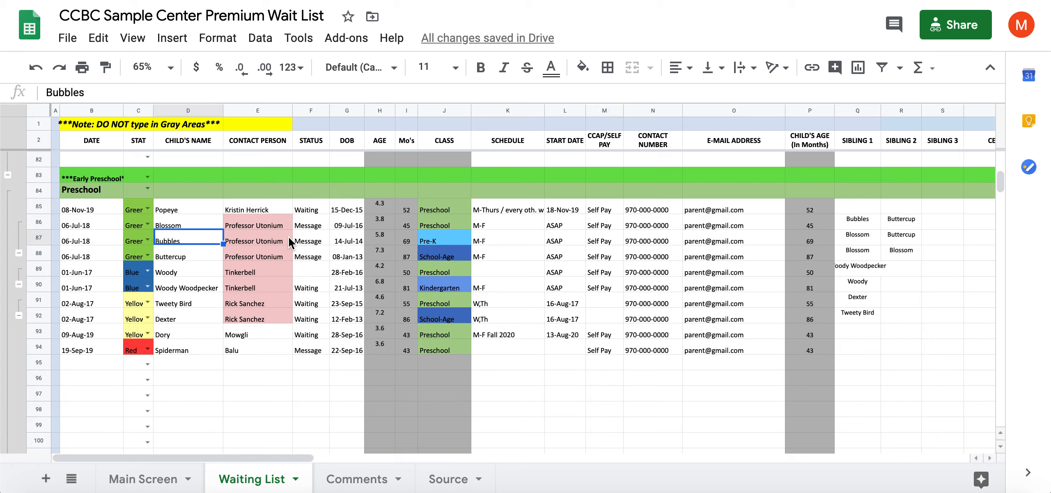
left_click(437, 252)
left_click(164, 253)
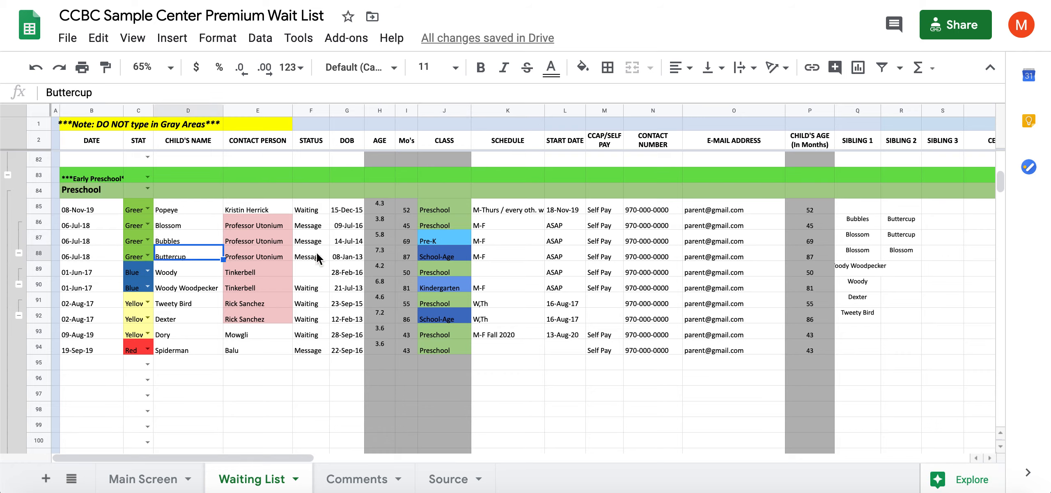
left_click(449, 257)
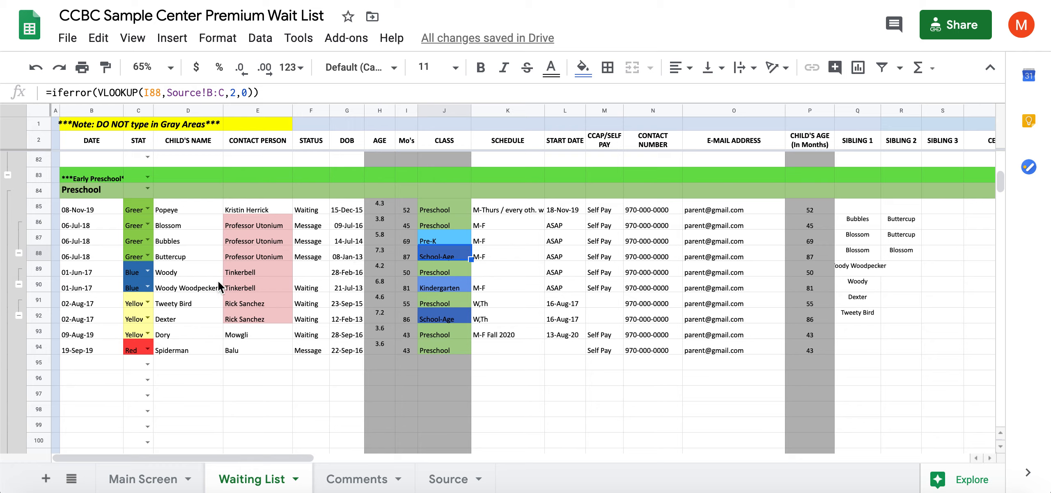
Collapse the grouped sibling rows 86 and 87 above row 88, and expand them again
left_click(199, 226)
left_click(199, 242)
left_click(199, 255)
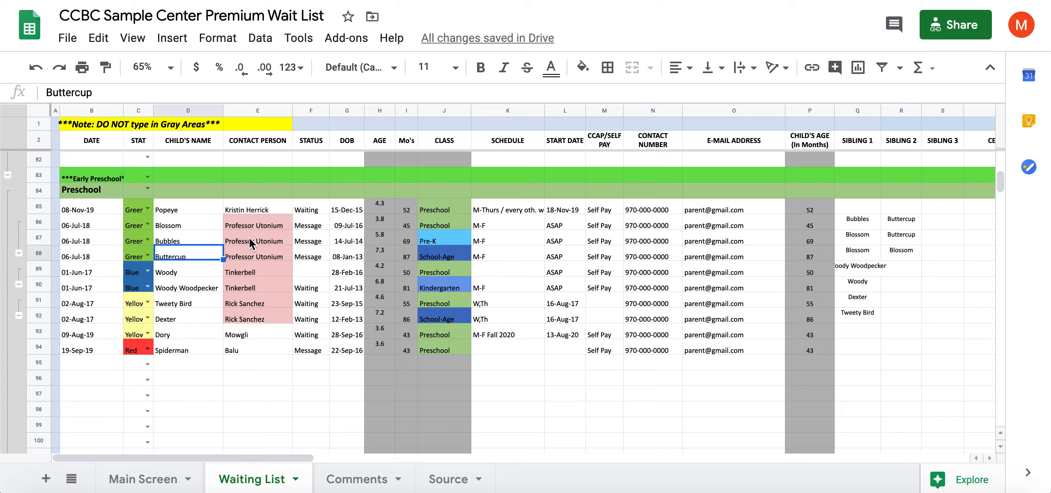
left_click(19, 253)
left_click(19, 222)
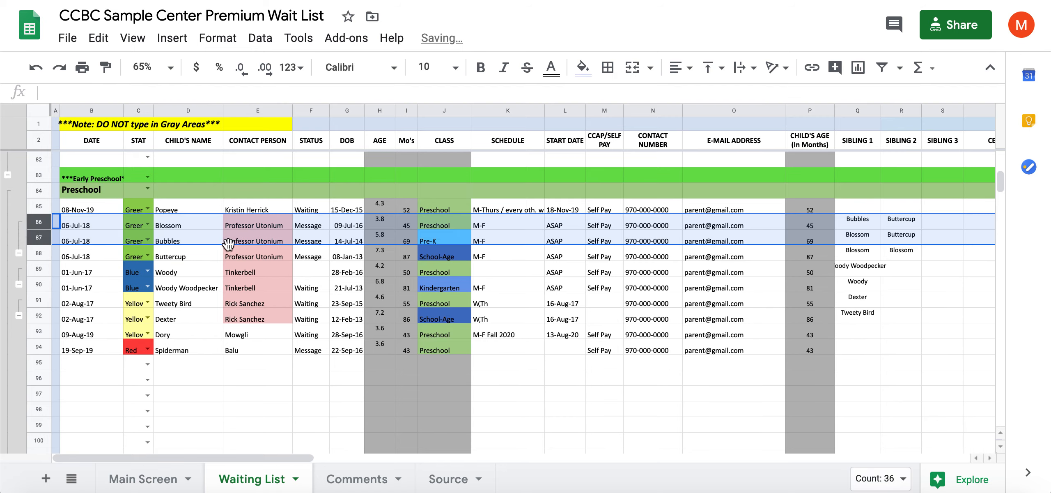
Compare the child's names in rows 86 to 88 with their Sibling 1 and Sibling 2 entries
left_click(852, 224)
left_click(904, 224)
left_click(859, 224)
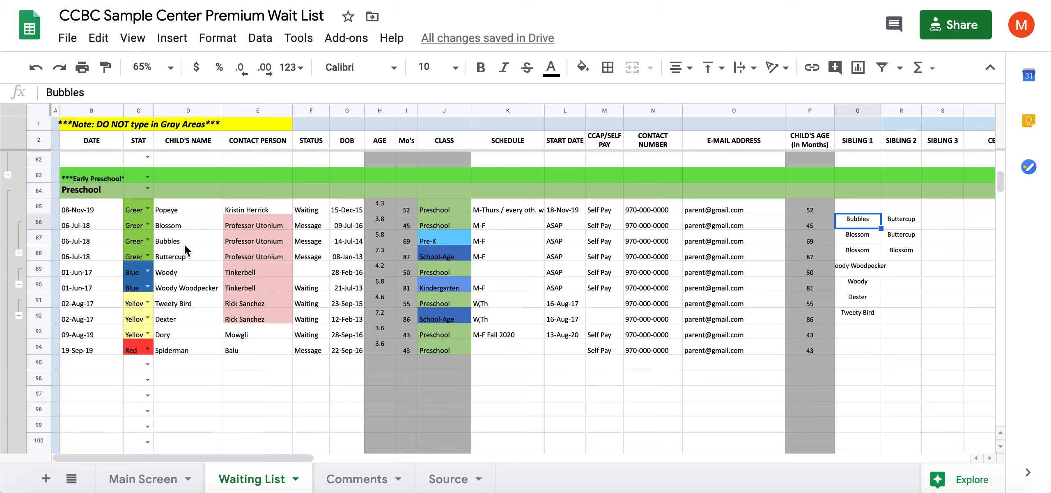
left_click(181, 229)
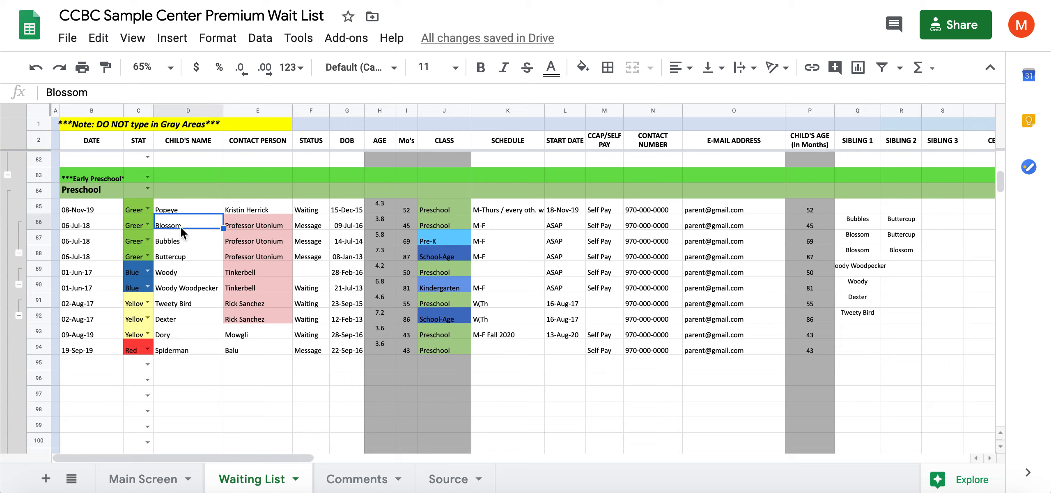
left_click(857, 227)
left_click(893, 222)
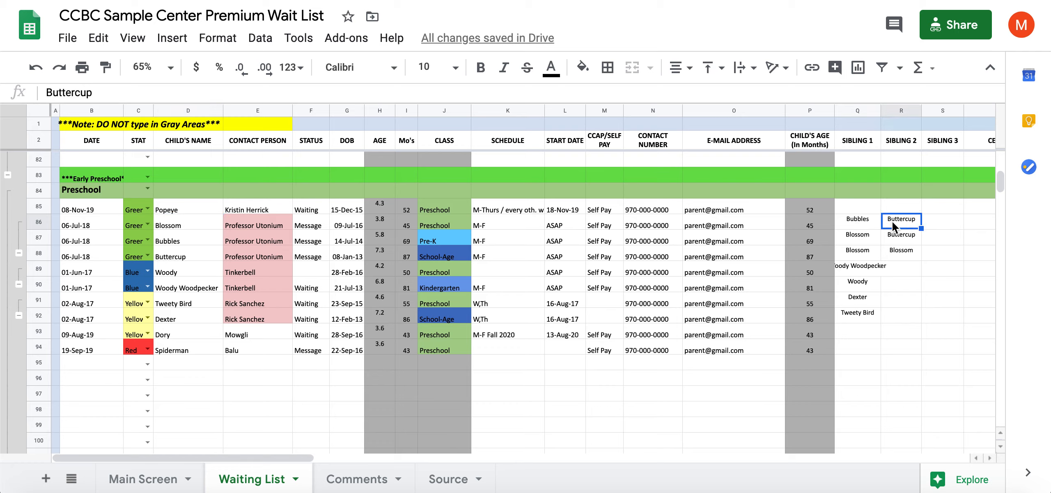
left_click(196, 245)
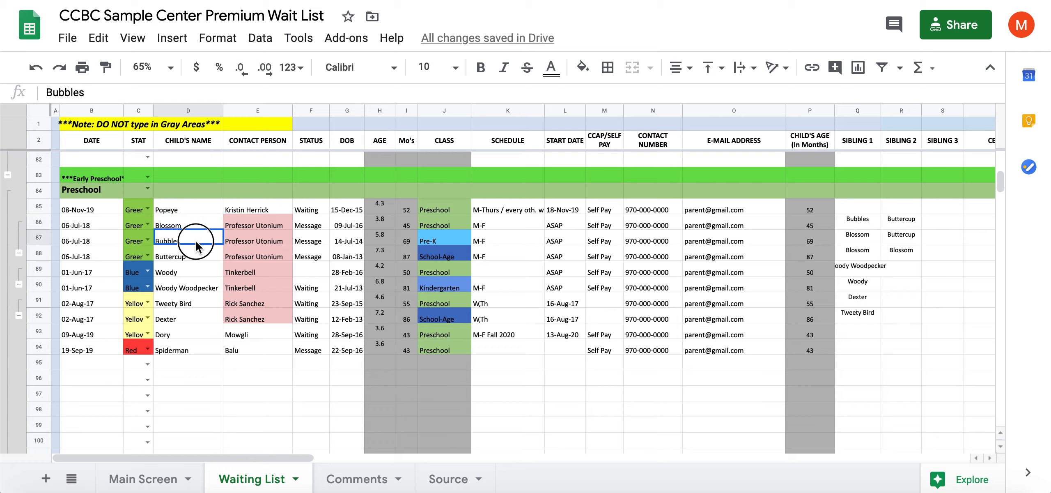
left_click(855, 240)
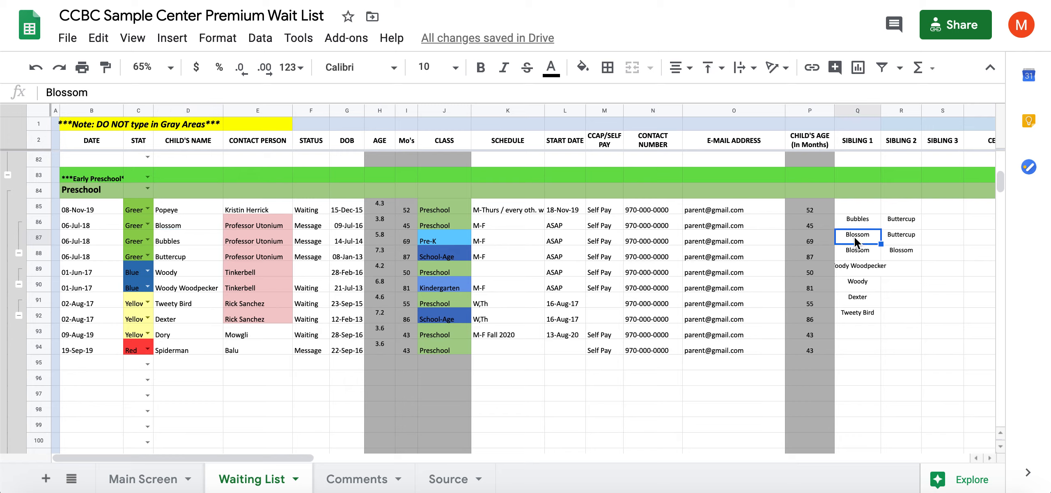
left_click(914, 241)
left_click(191, 259)
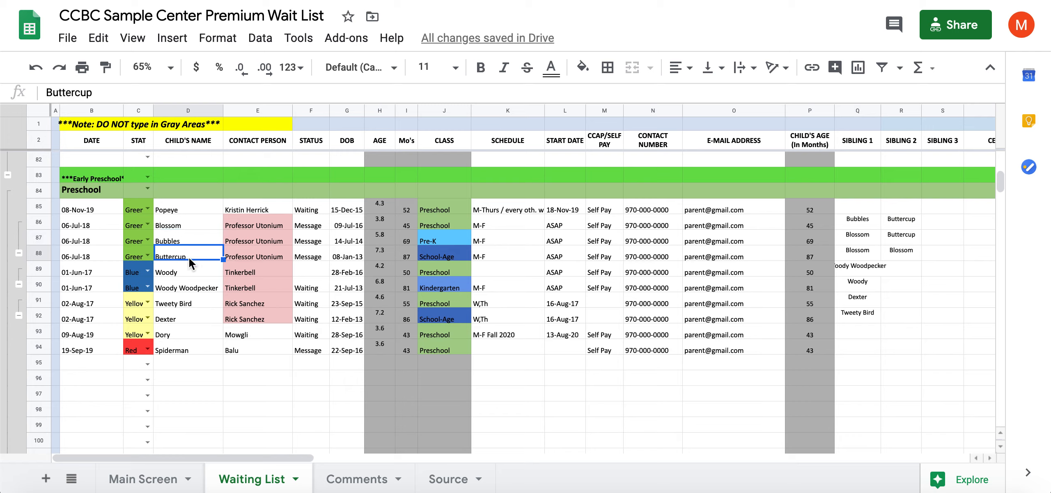
left_click(860, 256)
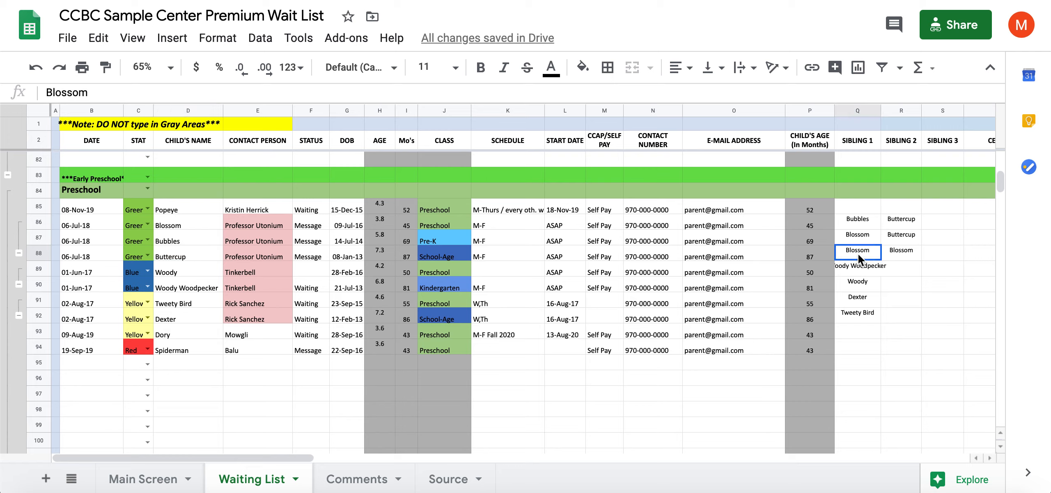
Correct the Sibling 2 entry in row 88 to the name of the child in row 87
left_click(909, 257)
type("BUbb")
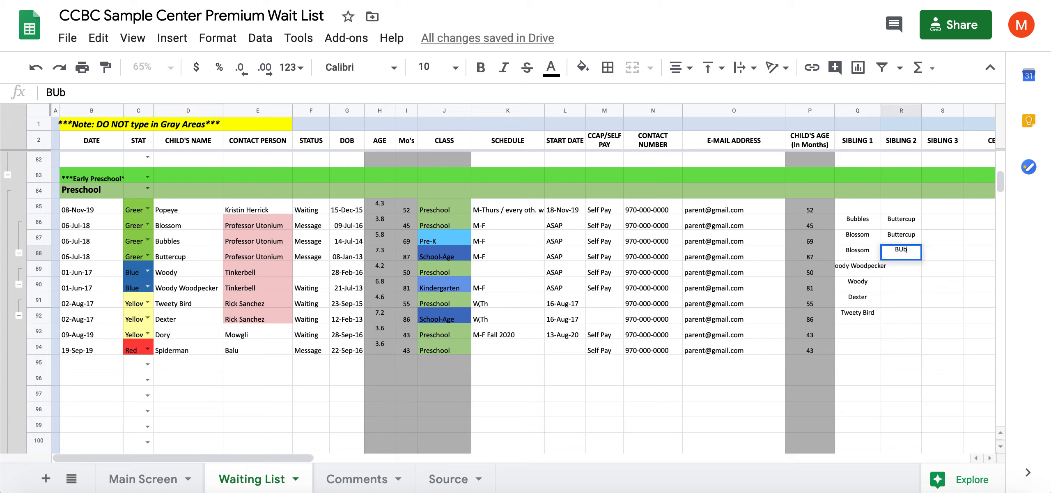
key("BackSpace")
key("BackSpace")
key("BackSpace")
type("ubbles")
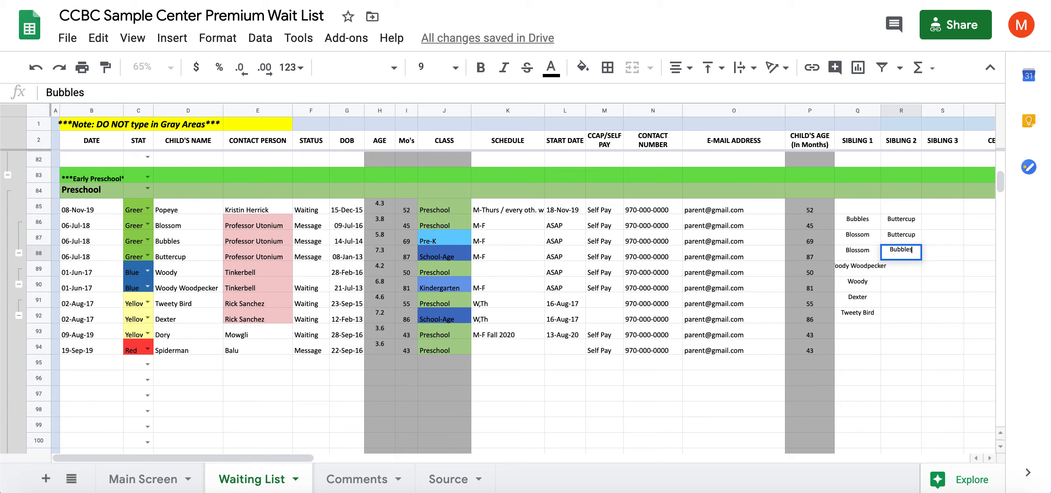
key("Return")
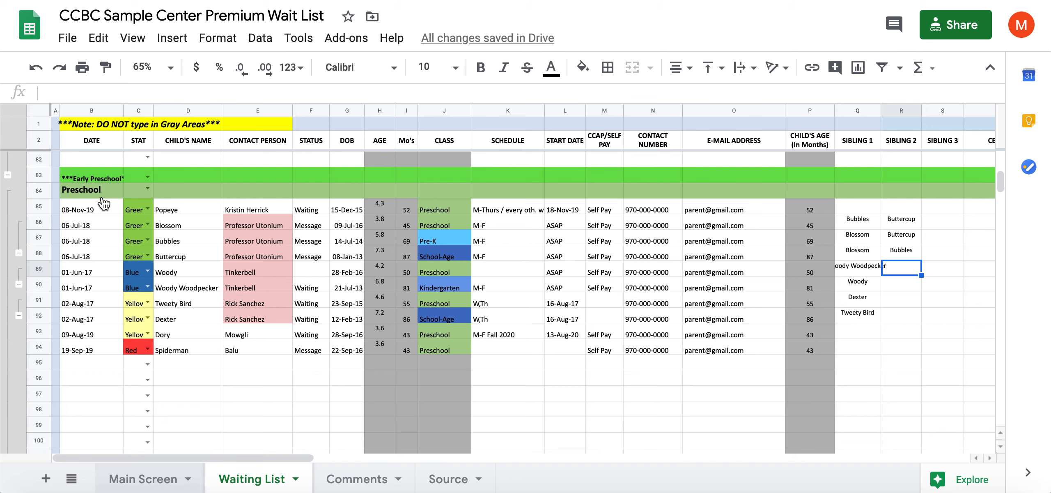
Look up the child from row 86 by name in the Main Screen sheet's waiting list search
left_click(157, 477)
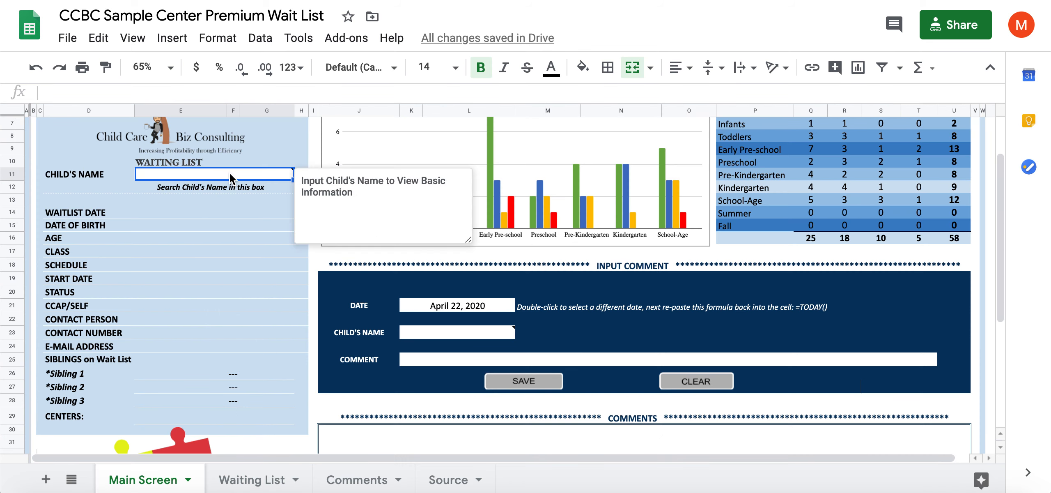
type("Blossom")
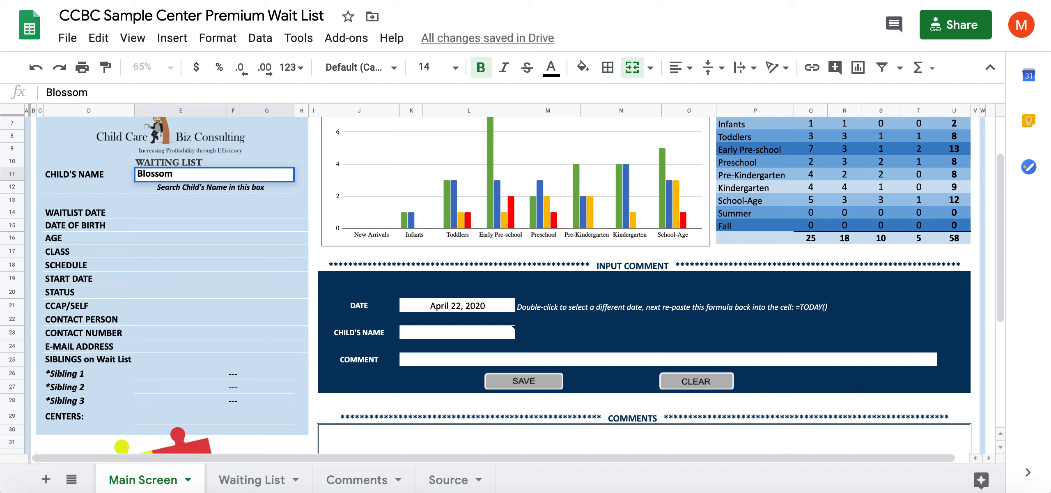
key("Return")
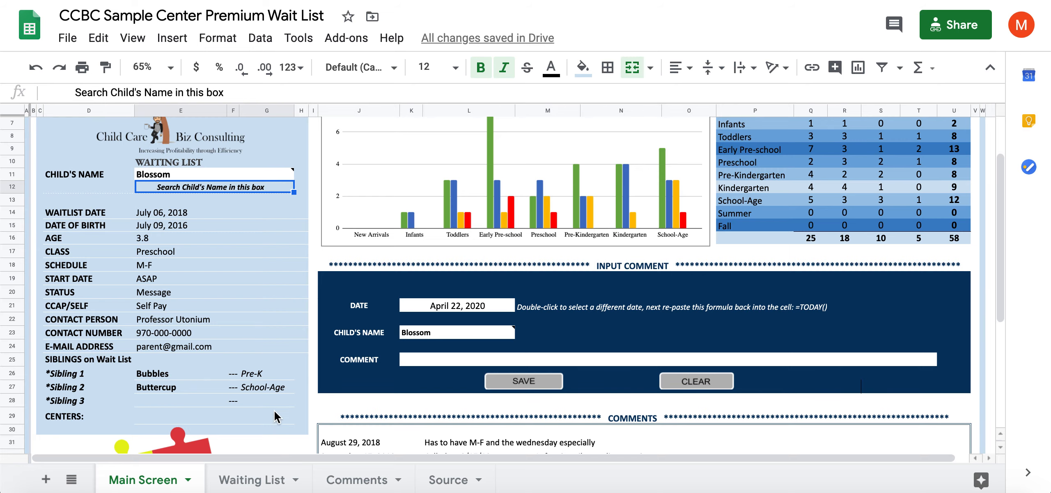
Return to the Waiting List sheet and examine the matching Contact Person entries in rows 87 and 88
left_click(252, 479)
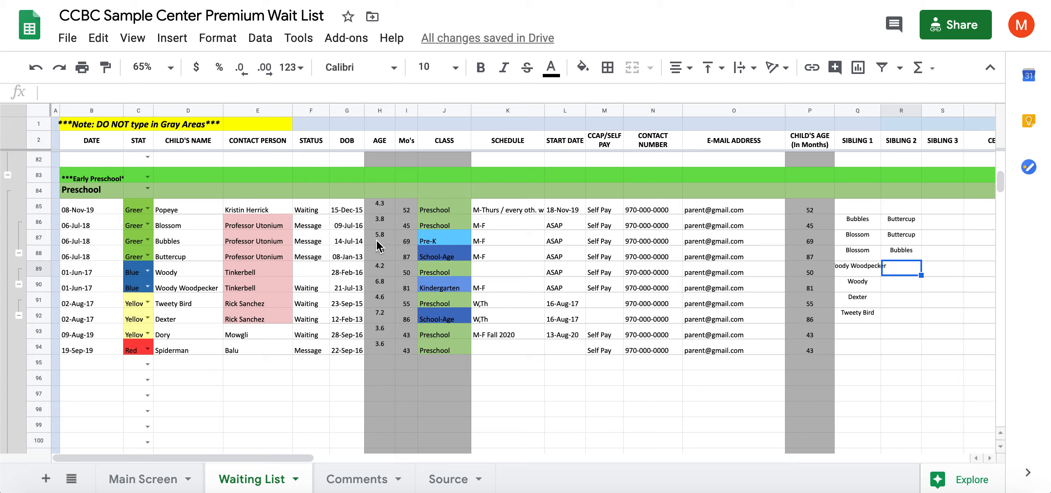
left_click(274, 240)
left_click(268, 254)
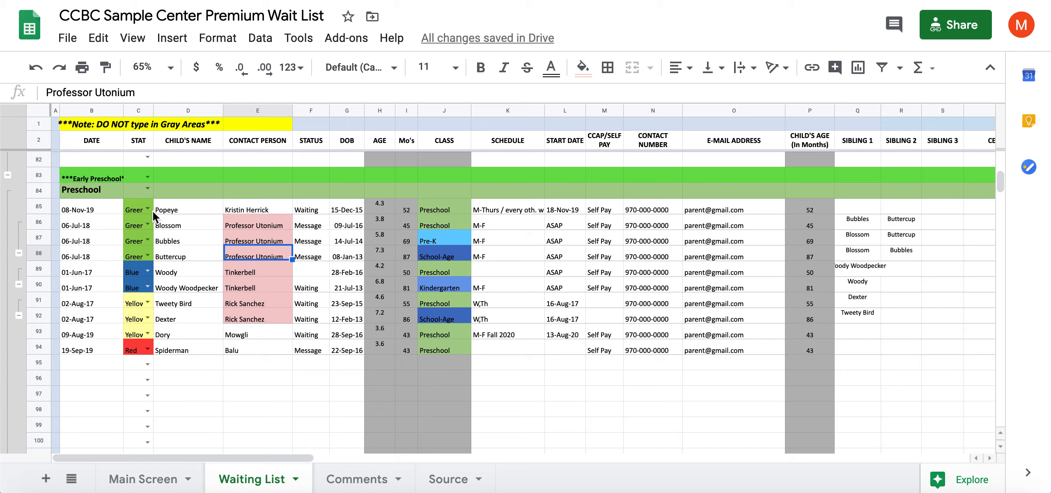
left_click(359, 351)
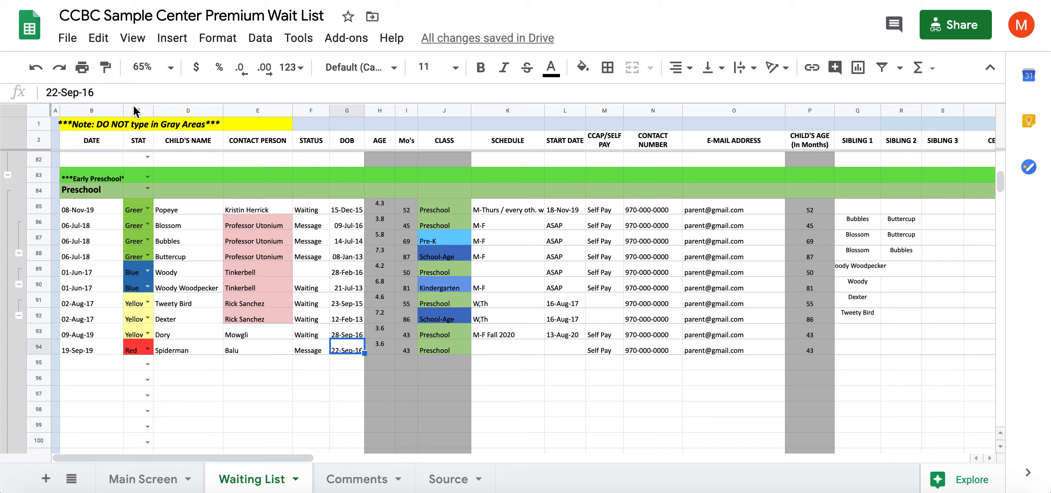
Change the DOB entry in row 94 to an infant's birth year and check the row's child's name and Class entries
left_click(138, 96)
key("BackSpace")
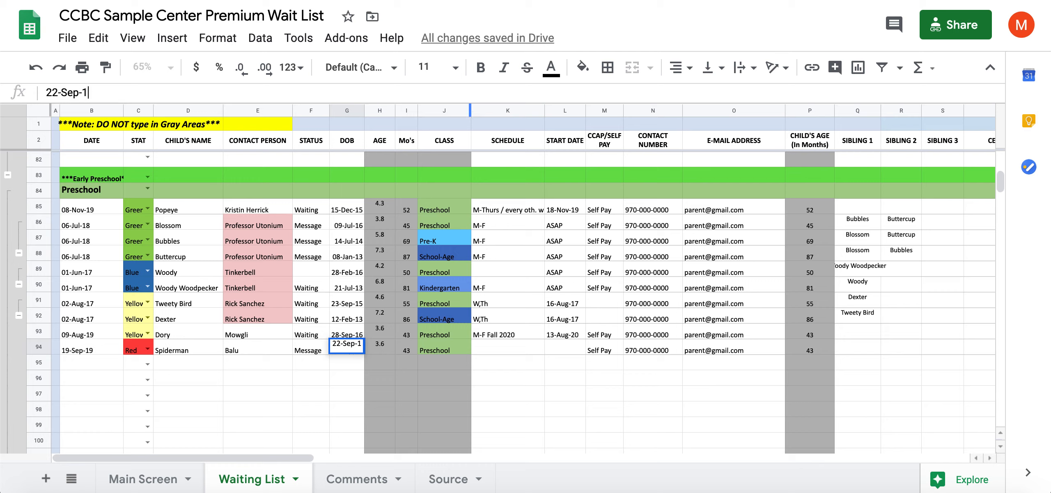
type("9")
key("Return")
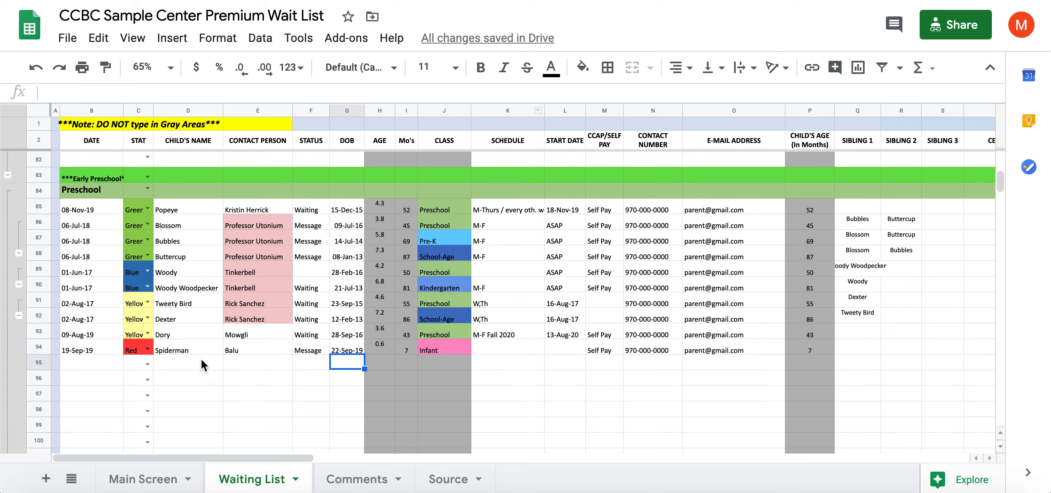
left_click(175, 351)
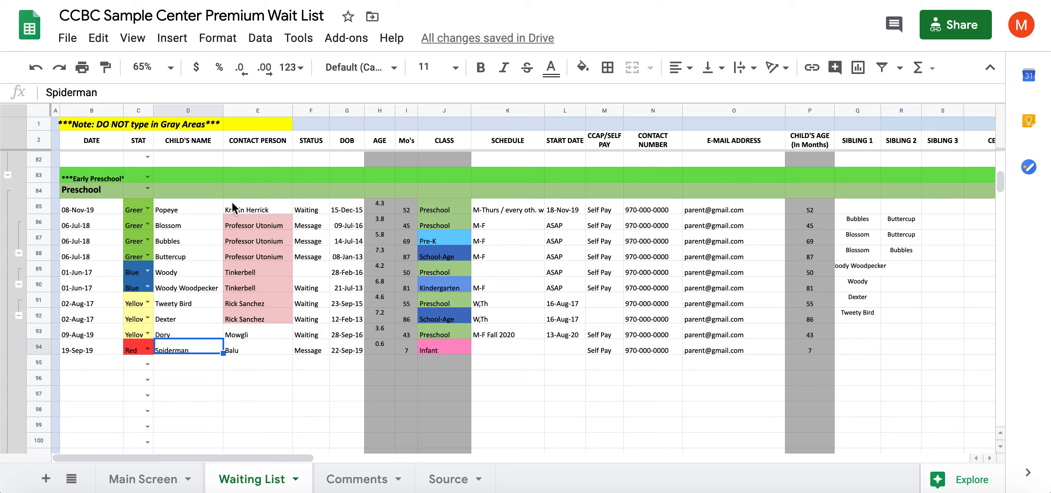
left_click(440, 352)
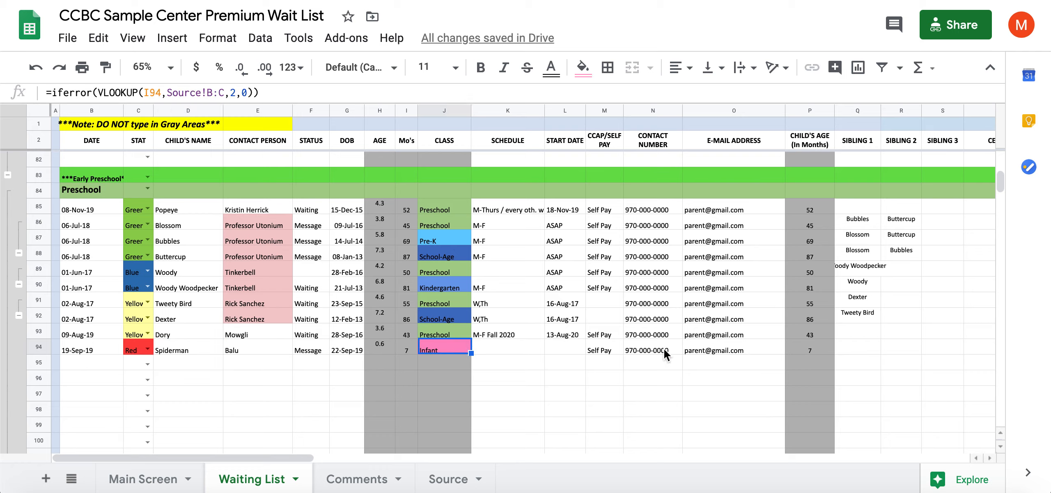
left_click(182, 351)
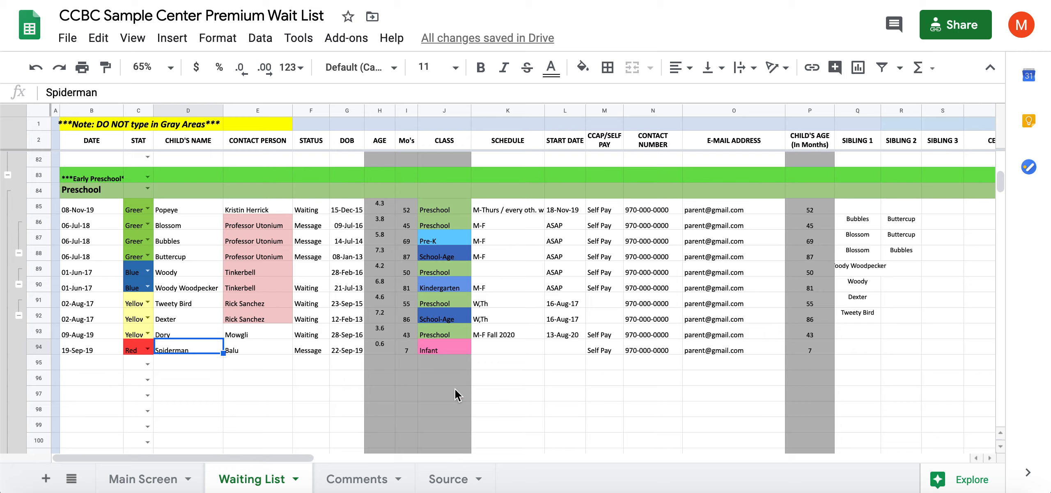
Move the infant entry from row 94 into the expanded Infants section, directly below the sibling pair as row 21
left_click(39, 346)
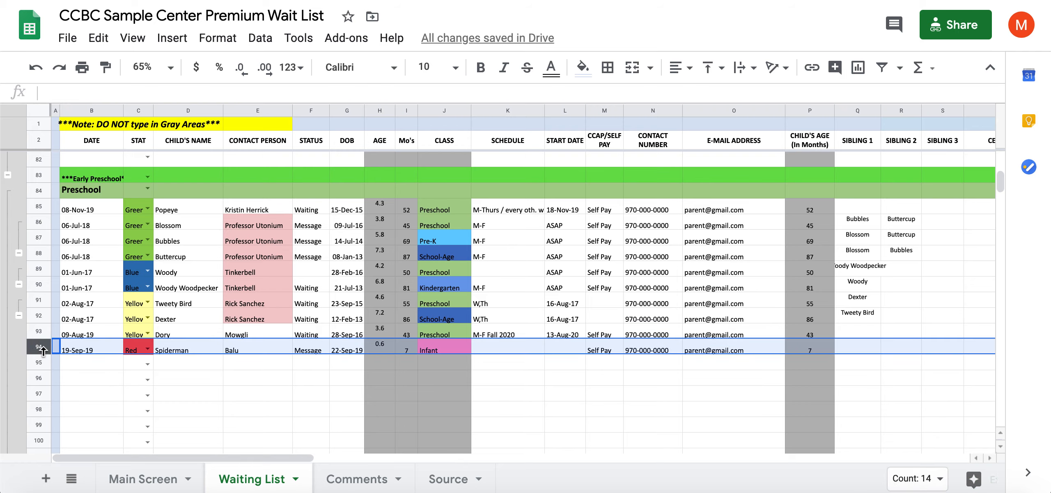
left_click_drag(42, 347, 10, 187)
left_click(8, 175)
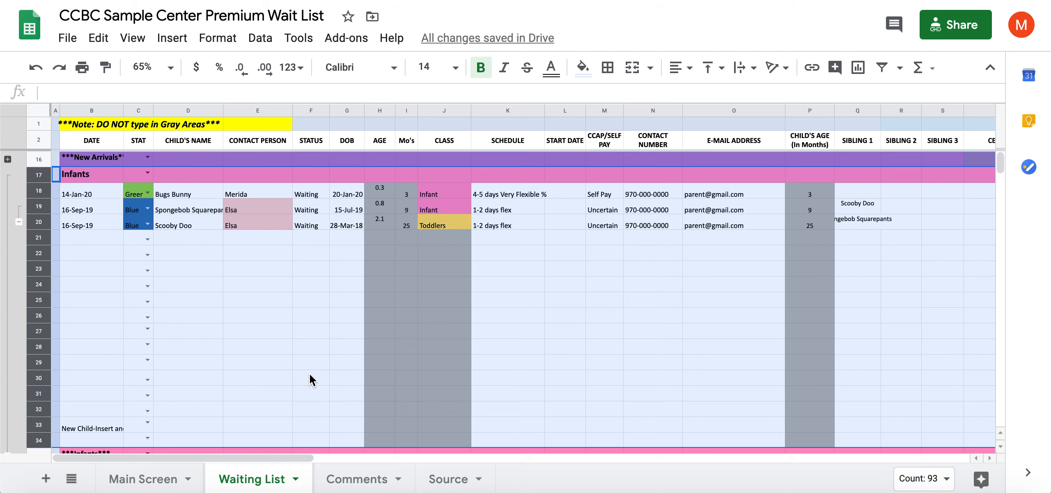
scroll(440, 360, "down", 5)
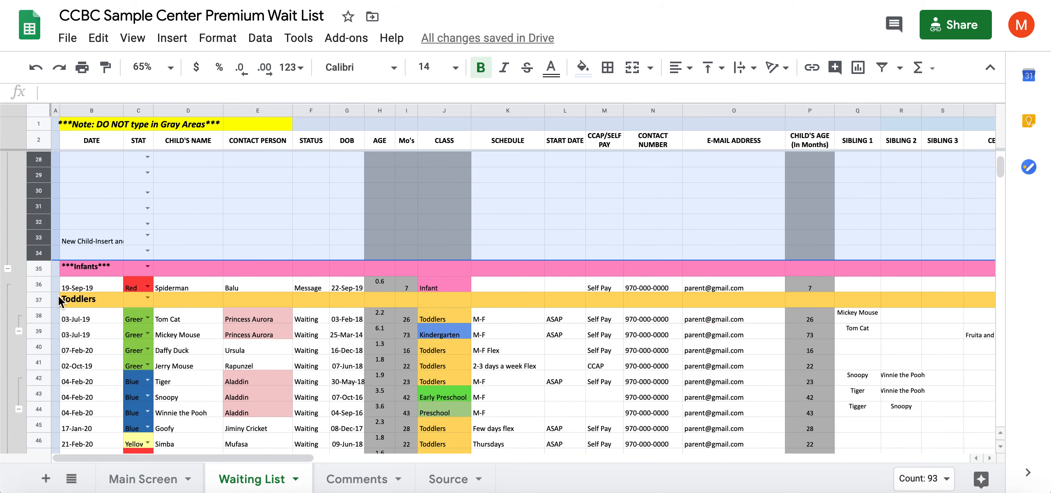
left_click(47, 283)
left_click_drag(46, 284, 58, 236)
left_click_drag(205, 363, 226, 382)
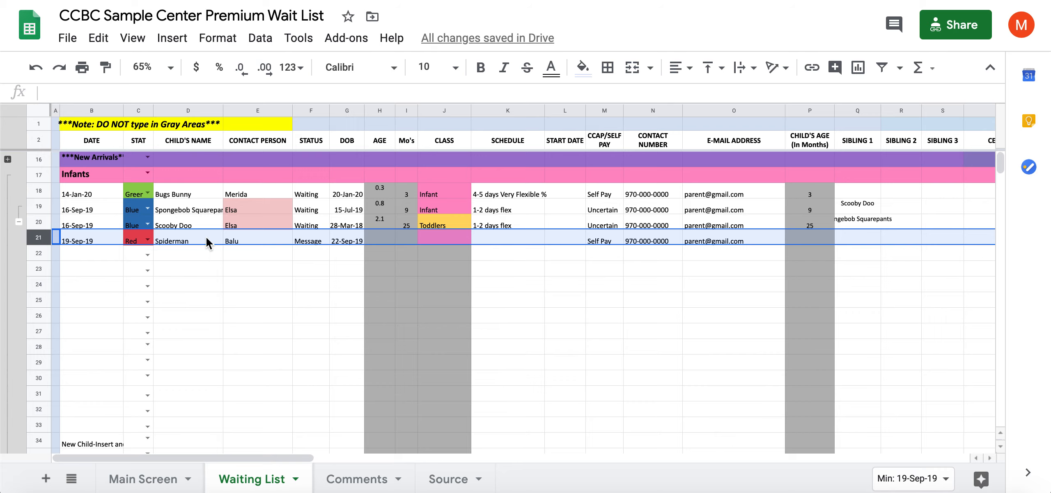
Check the moved entry in row 21 and review the other class sections down to Fall 2020
left_click(453, 244)
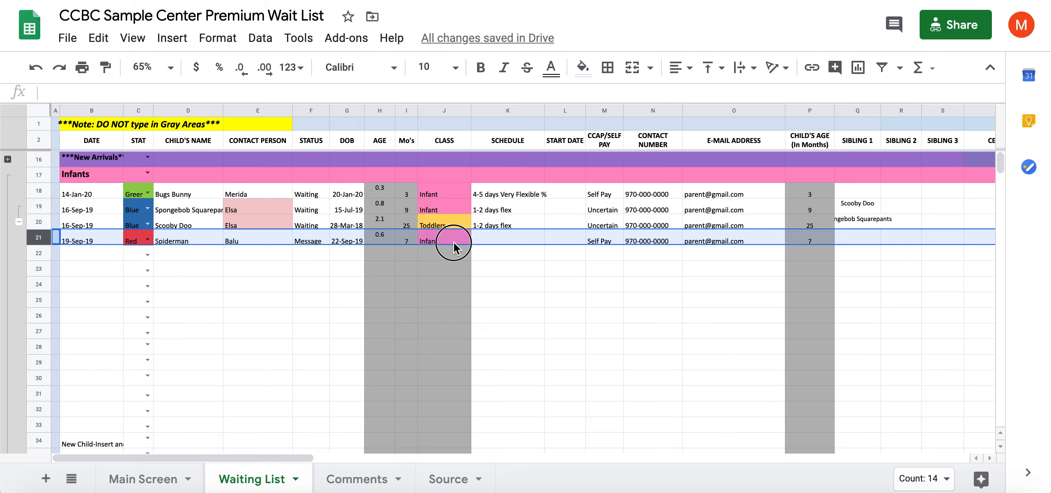
left_click(555, 330)
scroll(547, 363, "down", 10)
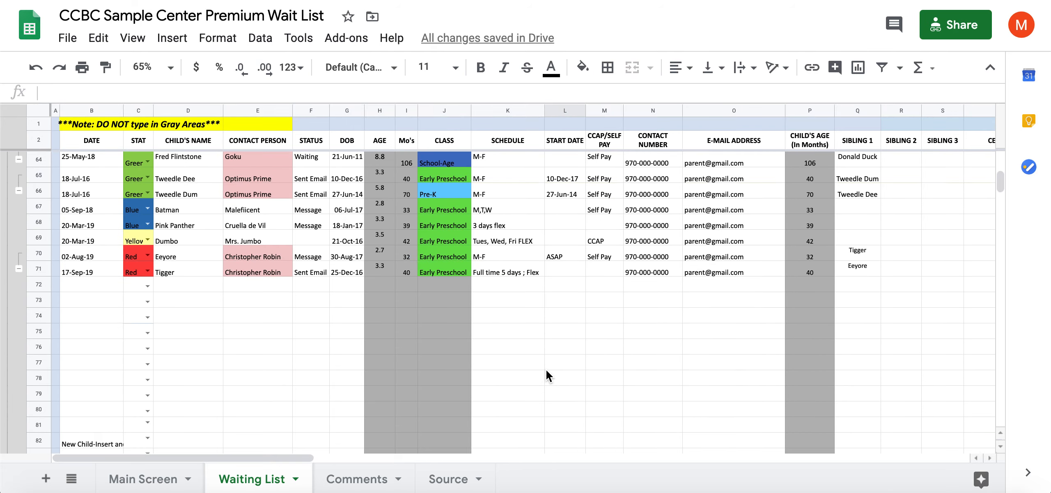
scroll(546, 371, "down", 10)
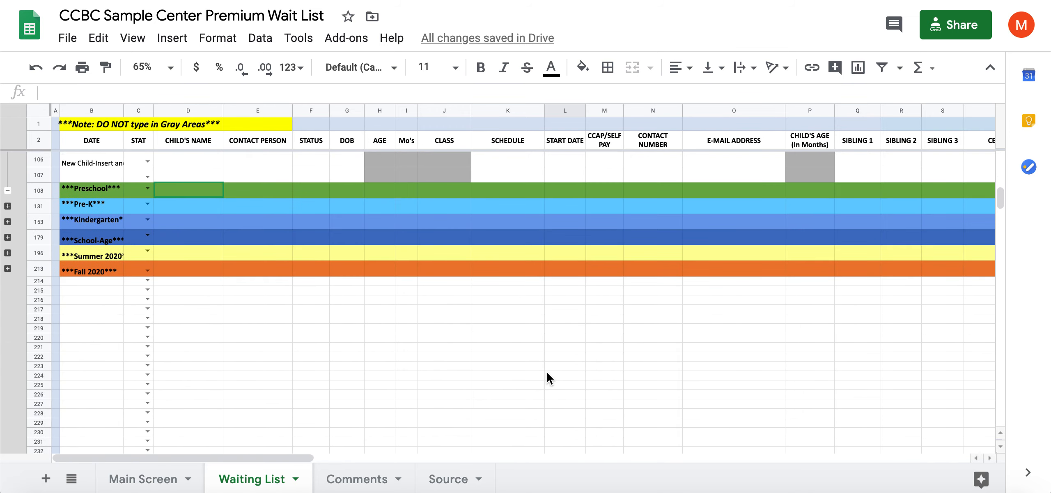
scroll(446, 373, "up", 8)
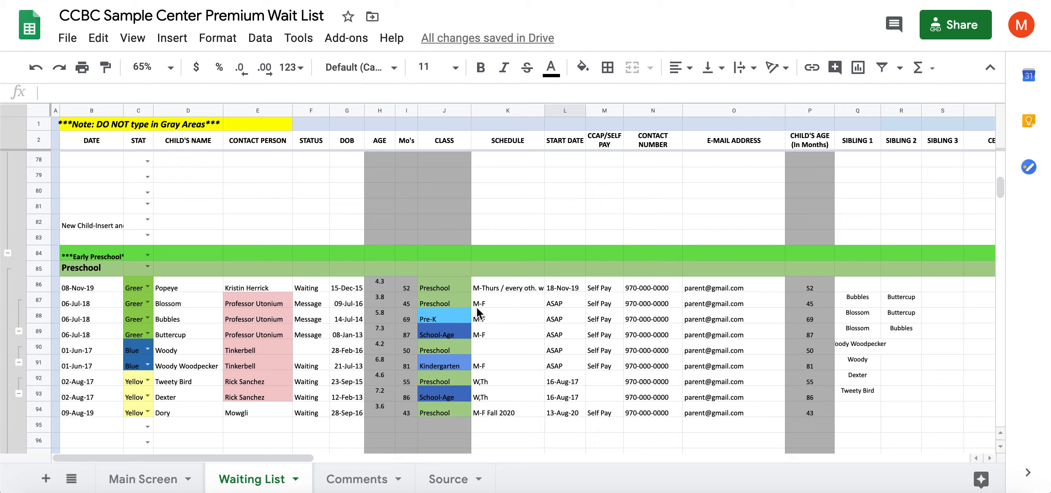
scroll(478, 328, "down", 3)
scroll(480, 340, "up", 10)
scroll(480, 341, "up", 5)
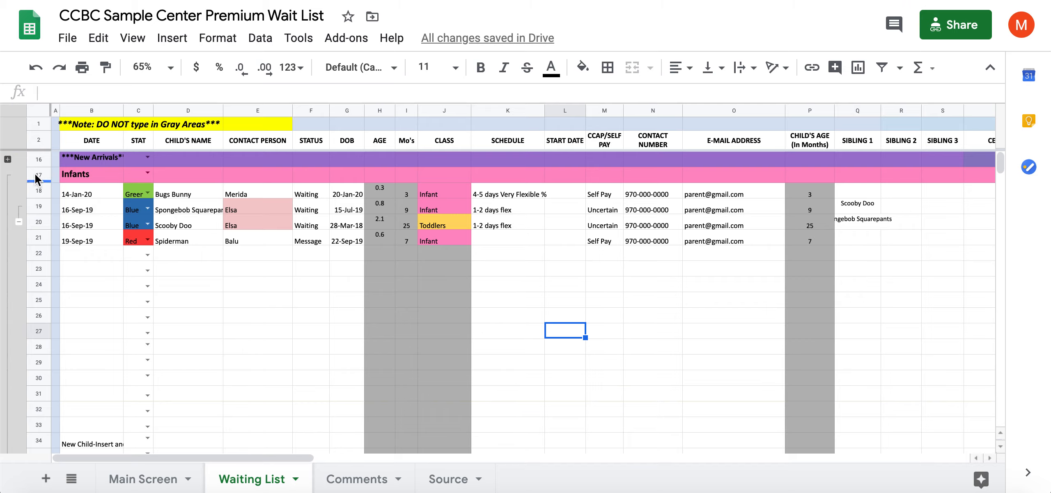
Expand the New Arrivals section to examine its empty rows, and collapse it again
left_click(8, 159)
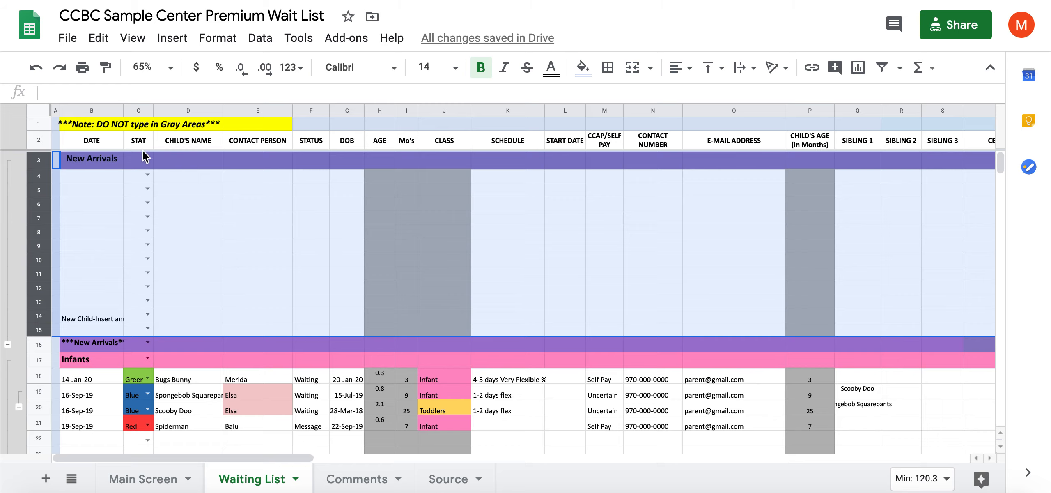
left_click(688, 238)
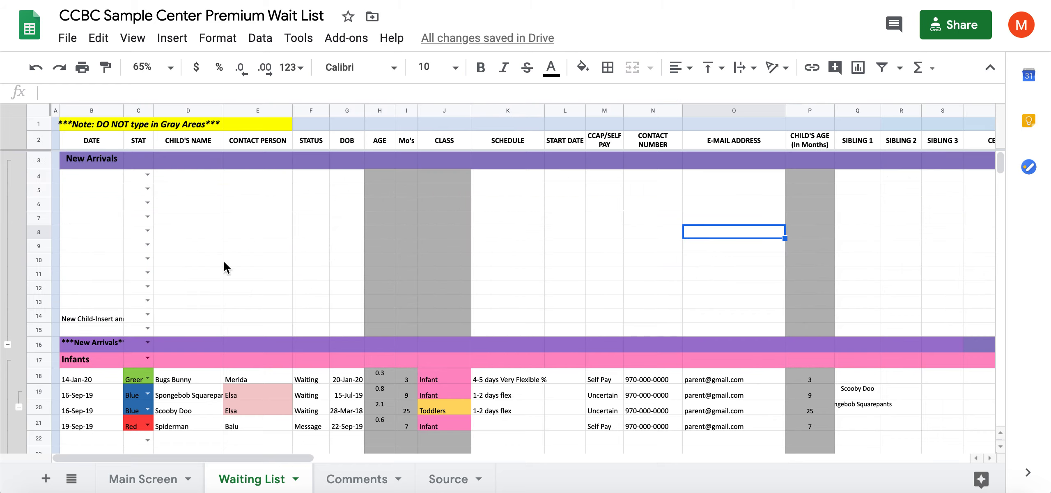
left_click(39, 160)
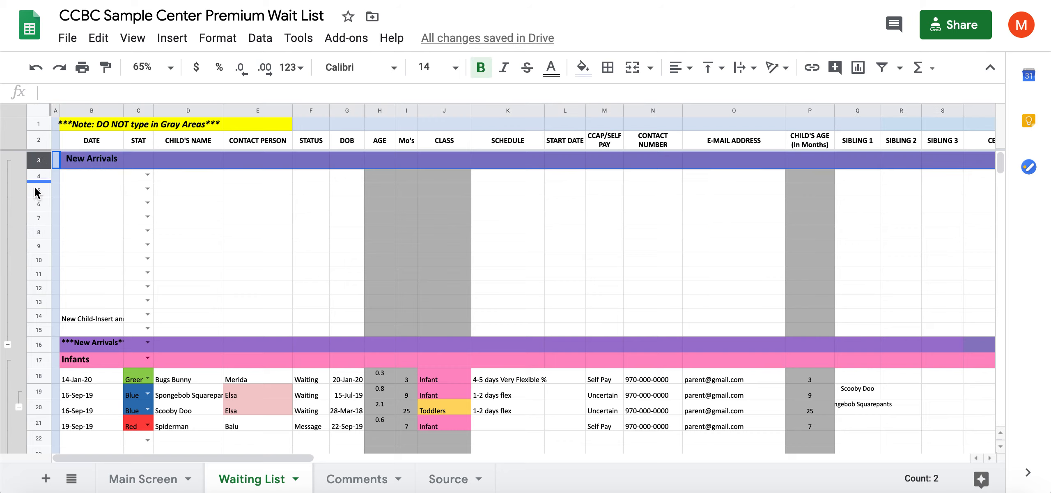
left_click(7, 344)
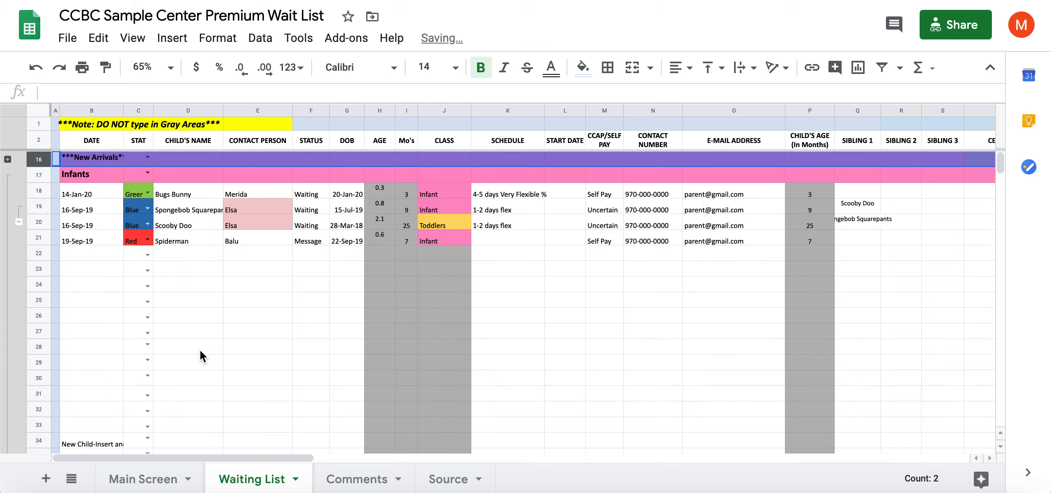
left_click(256, 363)
left_click(8, 159)
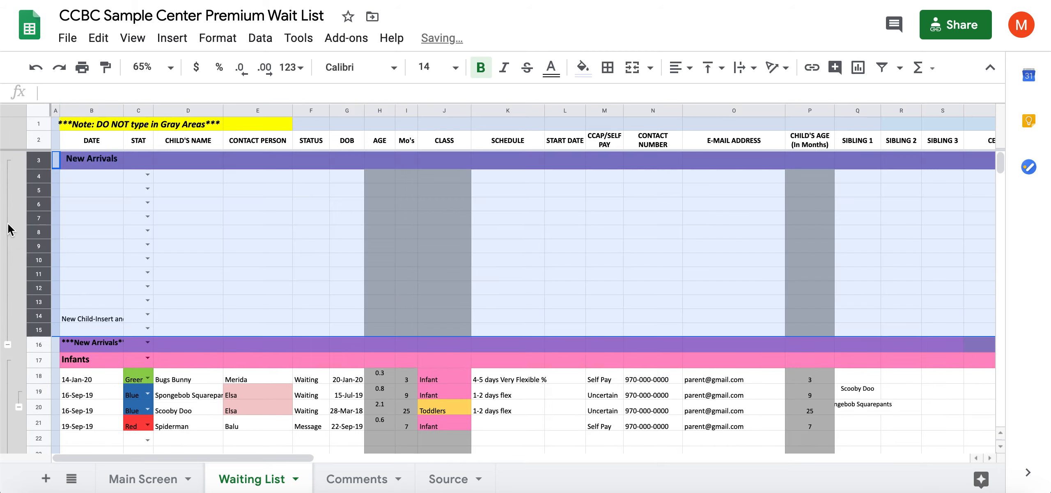
left_click(7, 345)
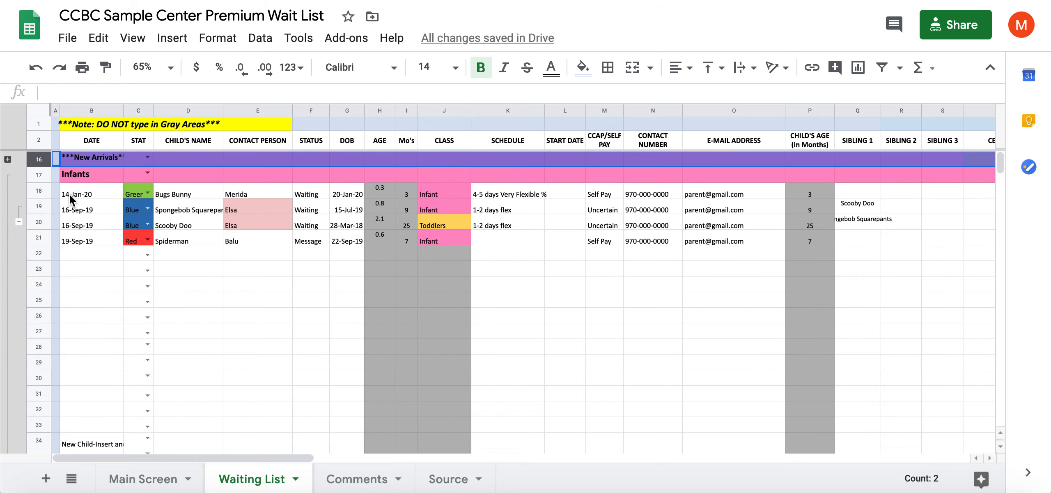
Delete row 16, the New Arrivals footer row that closes the collapsed section
right_click(39, 158)
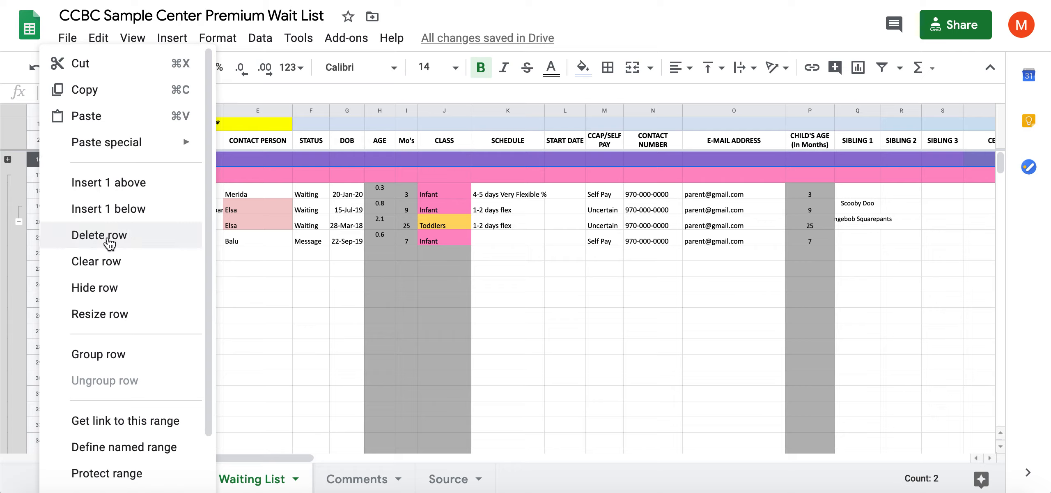
left_click(89, 244)
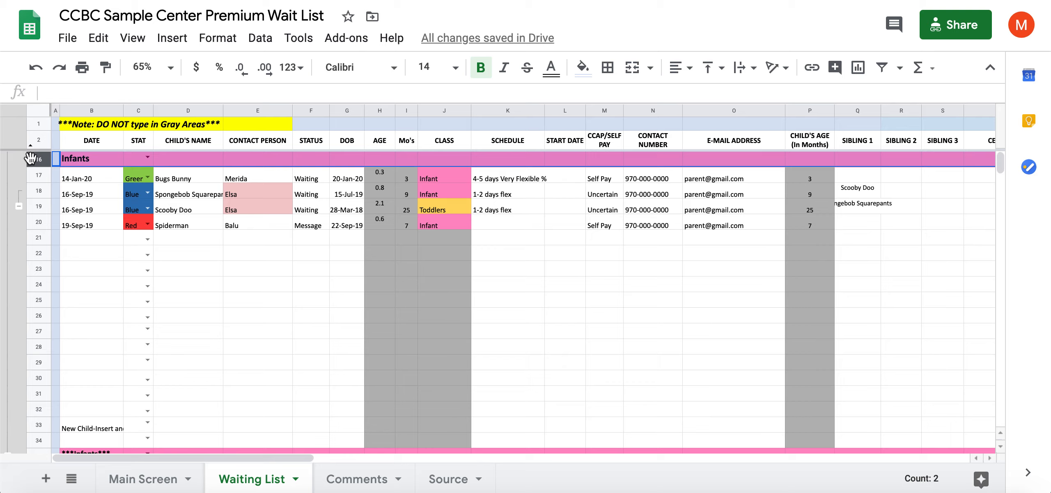
left_click(311, 299)
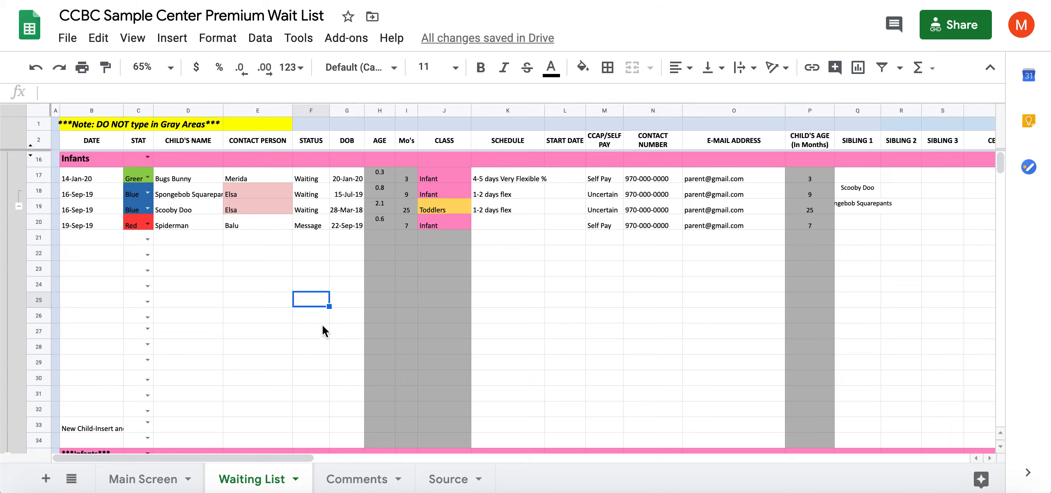
Unfold the hidden New Arrivals group and delete rows 3 to 15
left_click(31, 144)
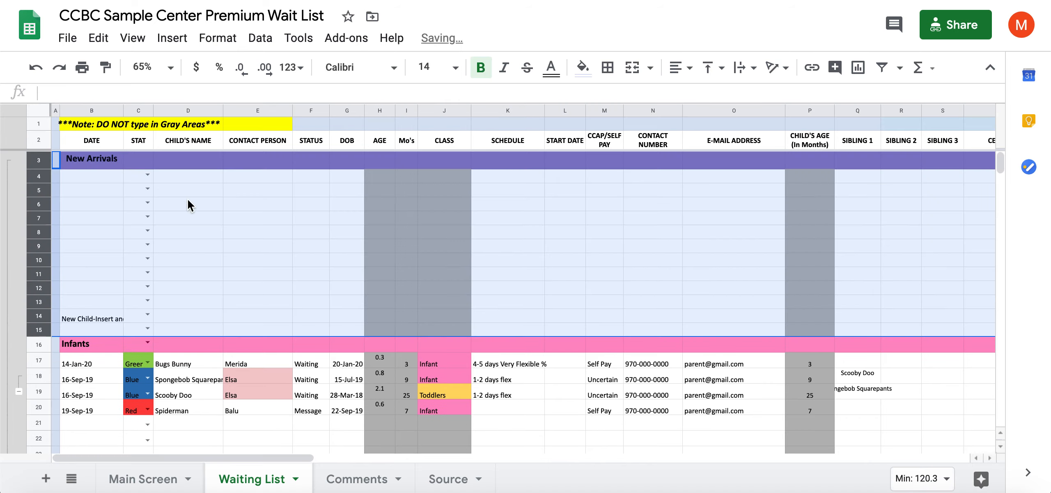
left_click(145, 233)
left_click(39, 160)
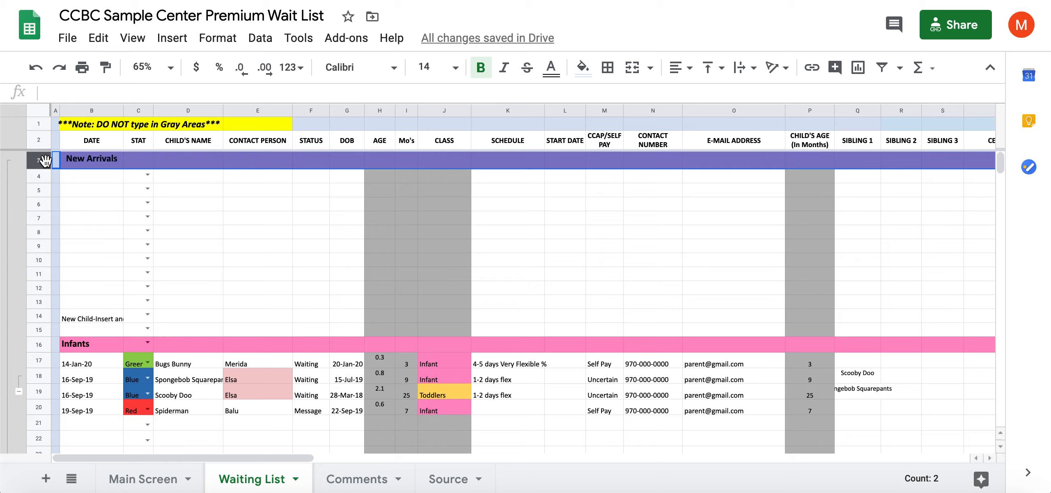
left_click(226, 247)
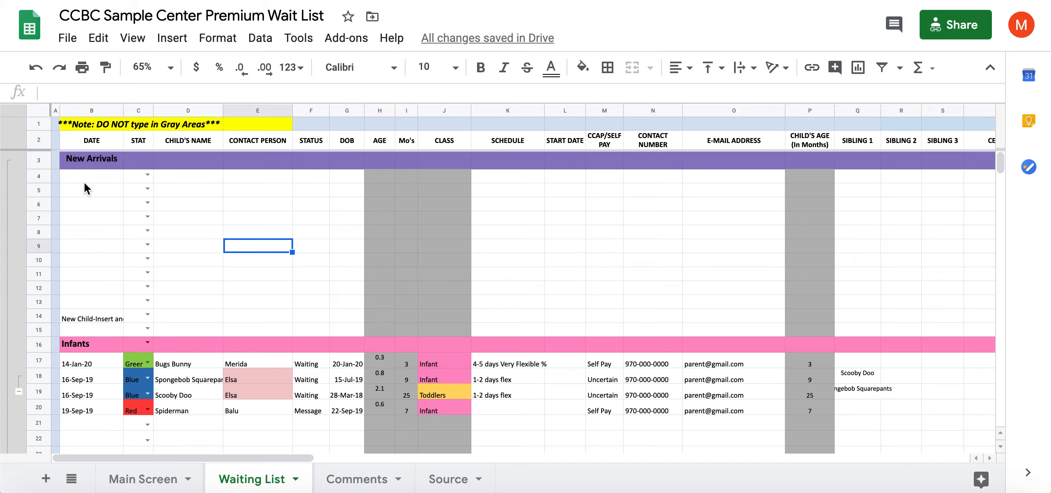
left_click(43, 160)
left_click_drag(42, 159, 44, 343)
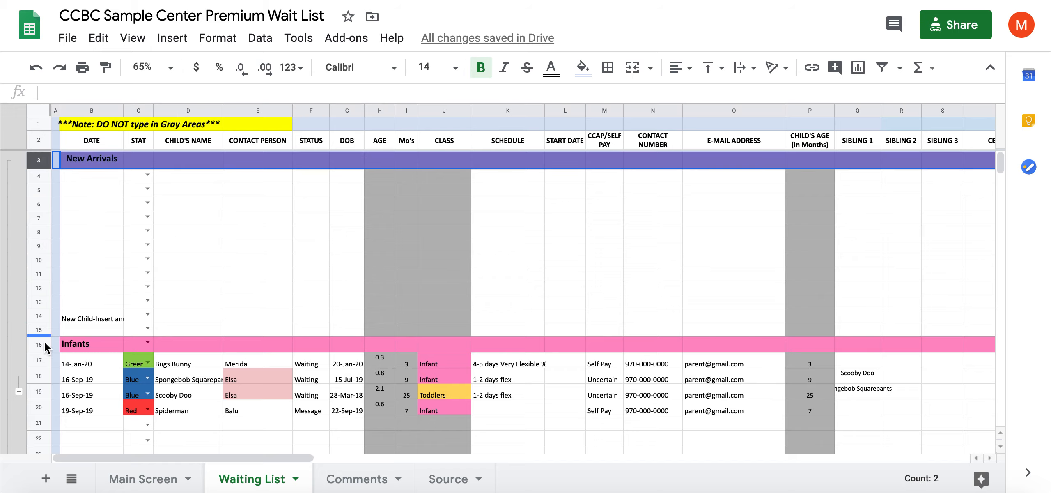
left_click(43, 329, "shift")
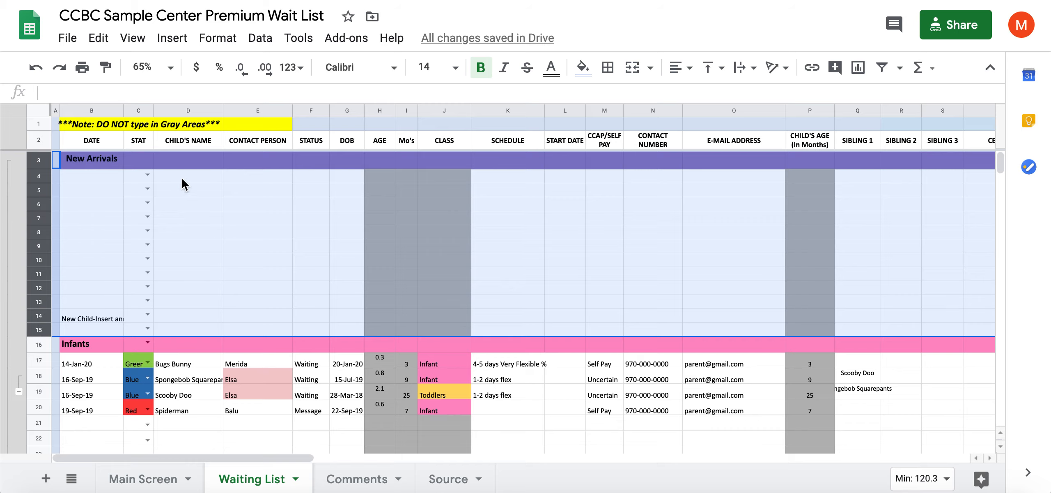
right_click(38, 187)
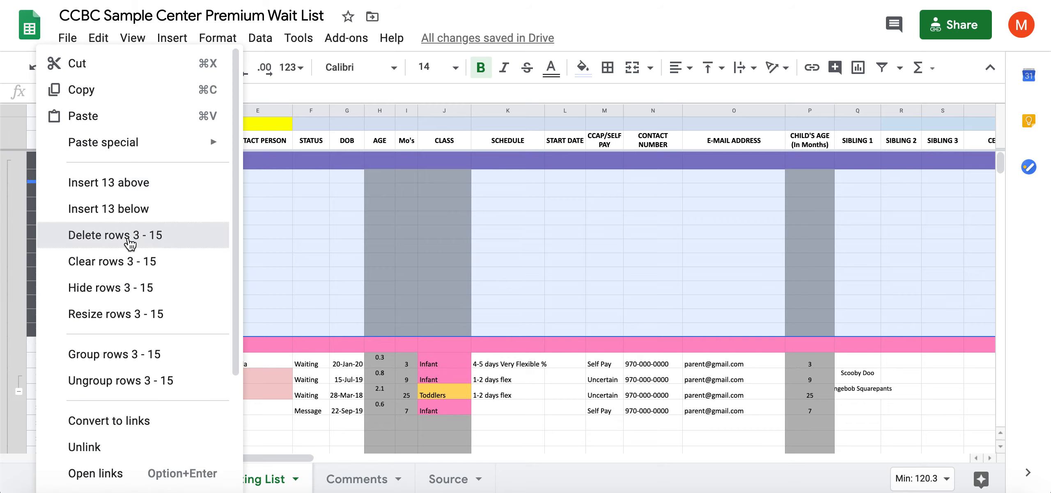
left_click(129, 244)
left_click(246, 332)
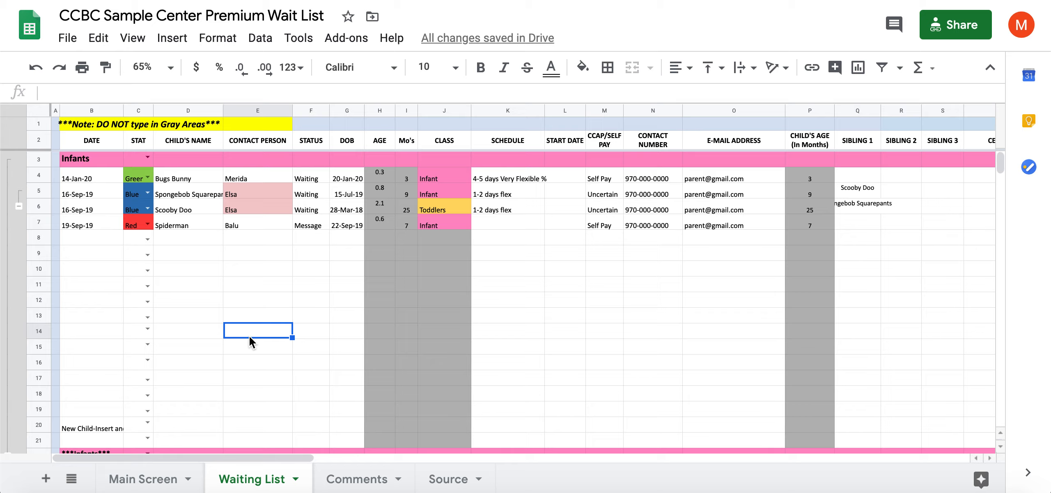
Try pasting copied row contents at cell E14, and undo that paste along with both New Arrivals row deletions
type("New Child-Insert and Copy Above")
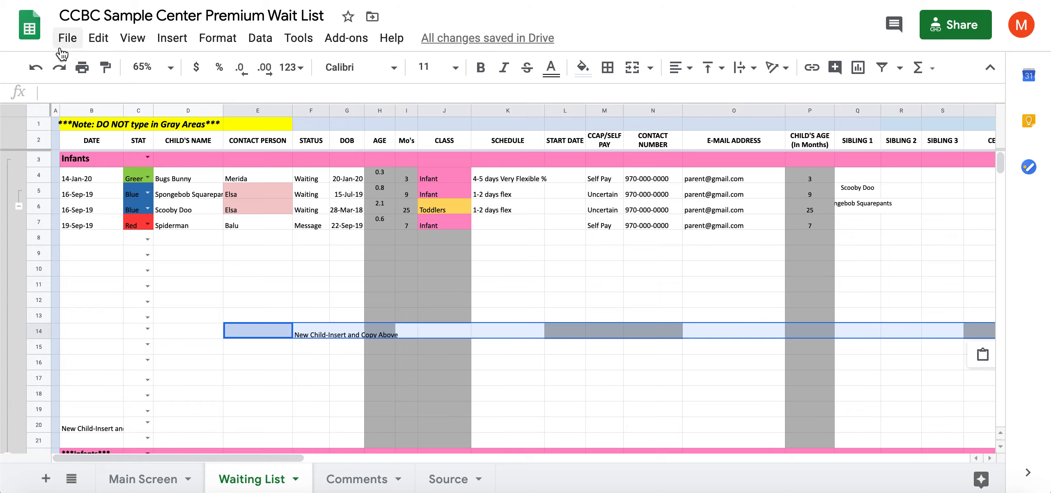
left_click(36, 67)
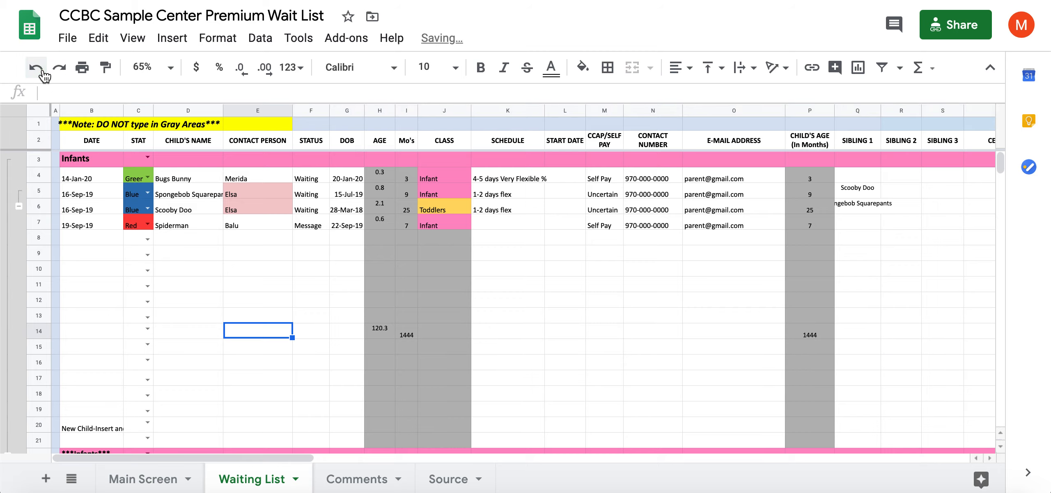
left_click(36, 67)
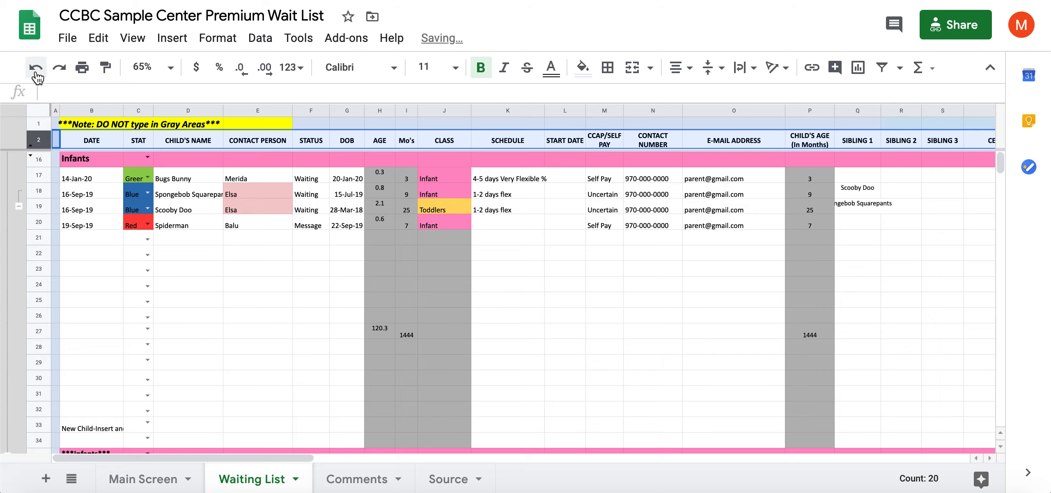
left_click(36, 68)
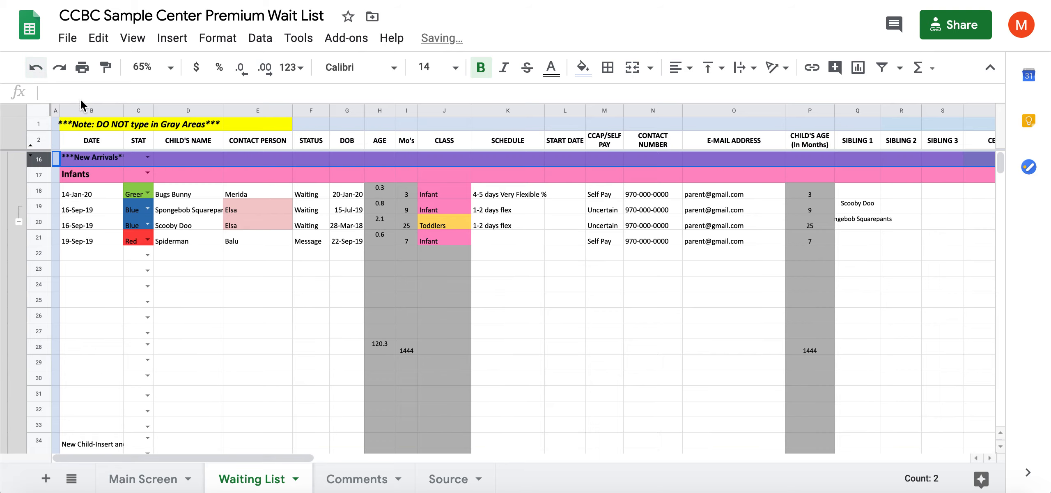
scroll(174, 239, "down", 6)
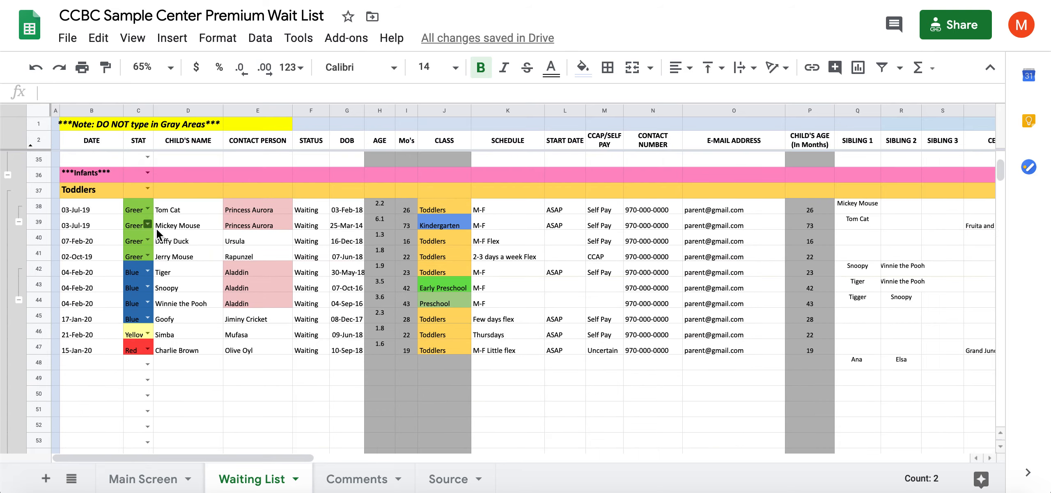
Undo the remaining deletions to restore the New Arrivals section in rows 3 to 15
scroll(174, 241, "up", 6)
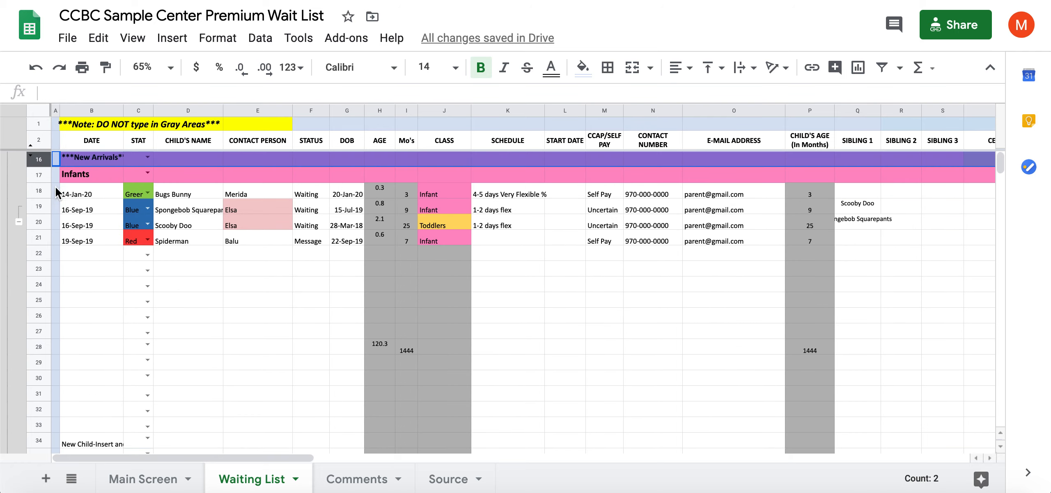
left_click(35, 67)
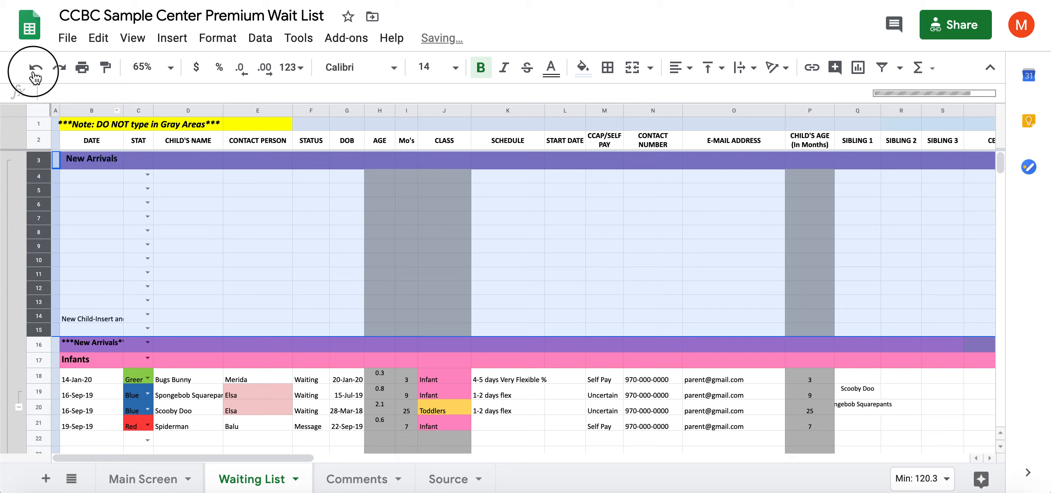
left_click(36, 67)
left_click(35, 68)
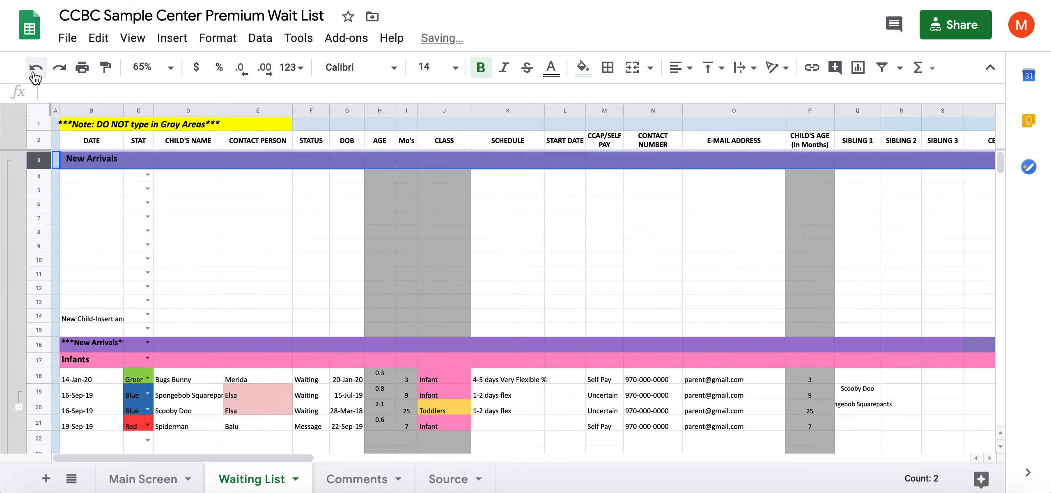
left_click(182, 269)
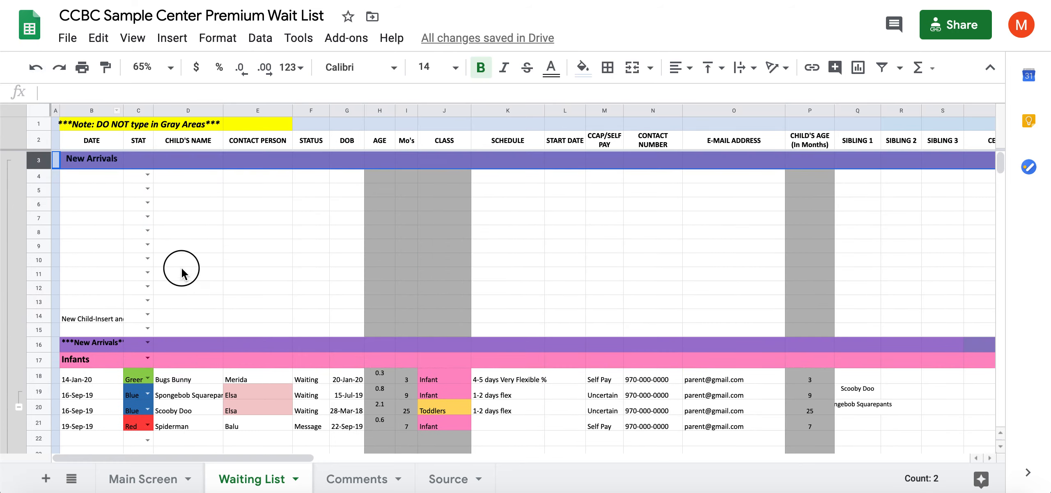
Rename the New Arrivals section heading in row 3 as "Infant"
left_click(94, 163)
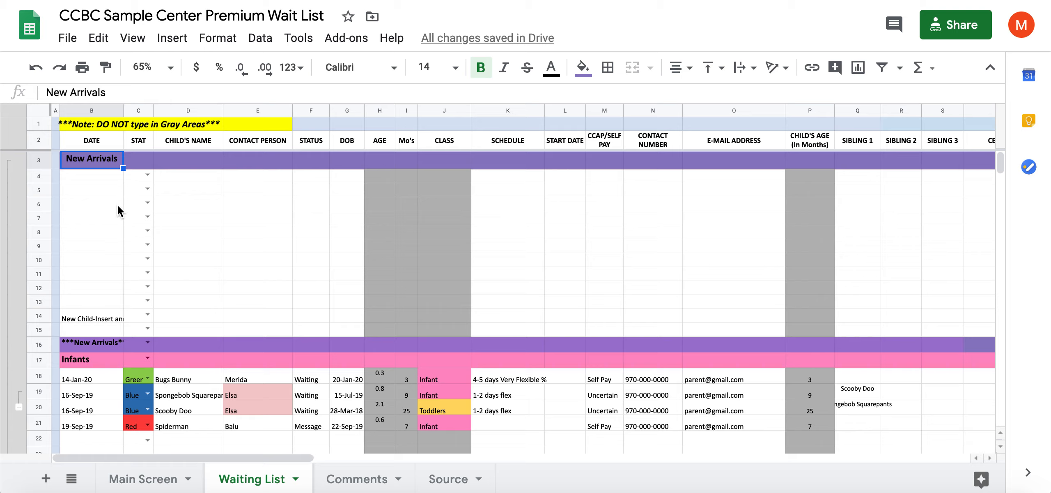
type("Infs")
type("nt")
key("BackSpace")
key("BackSpace")
key("BackSpace")
type("ant]")
key("BackSpace")
key("Return")
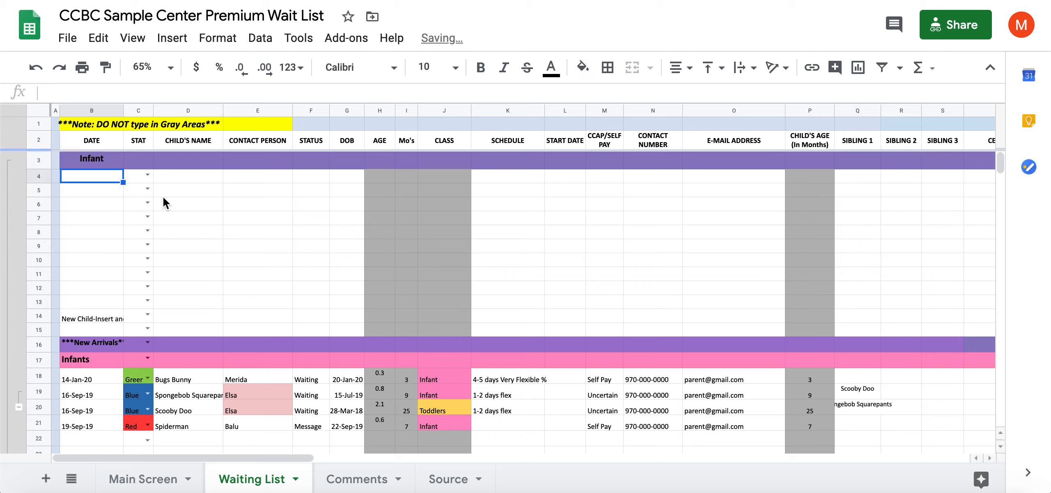
Change the section's closing label in row 16 to "***Infant***", keeping the asterisks around the name
left_click(87, 347)
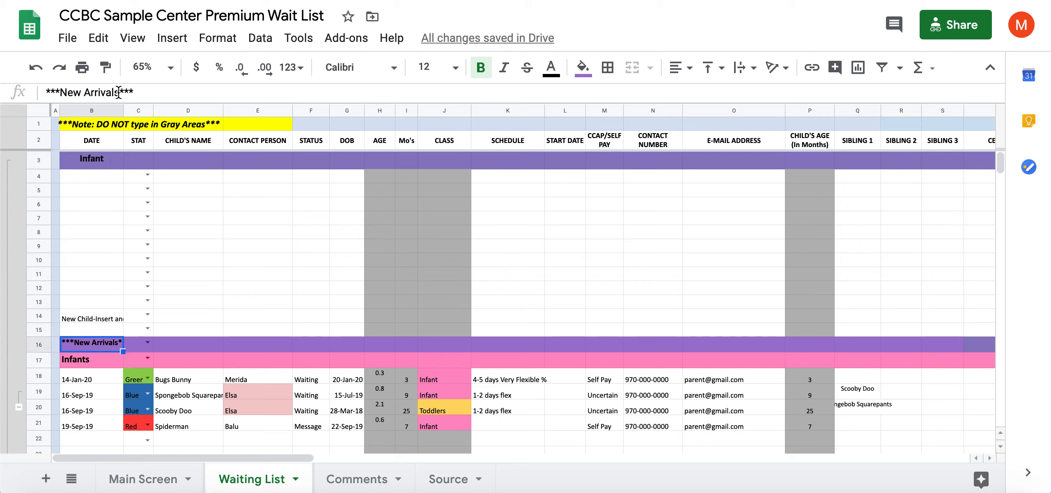
left_click_drag(120, 92, 60, 91)
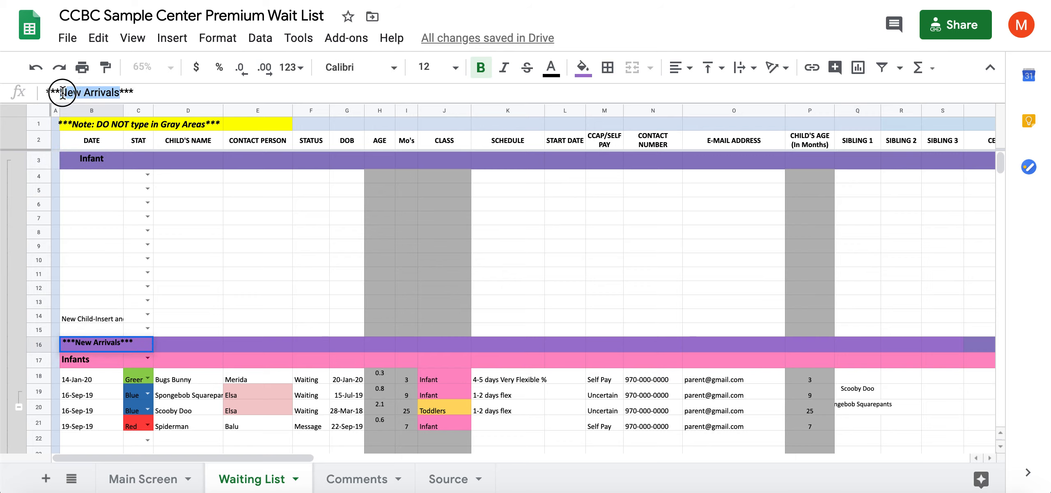
type("Infant")
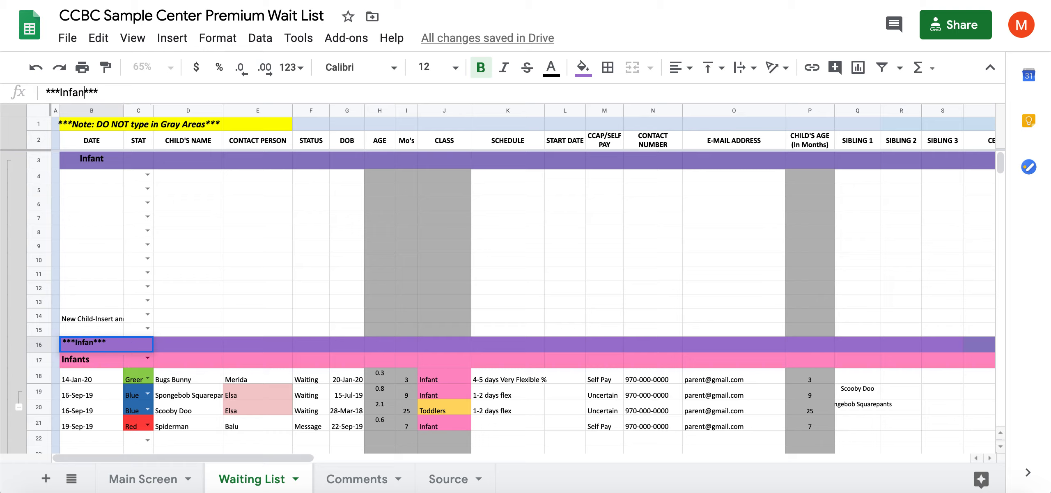
key("Return")
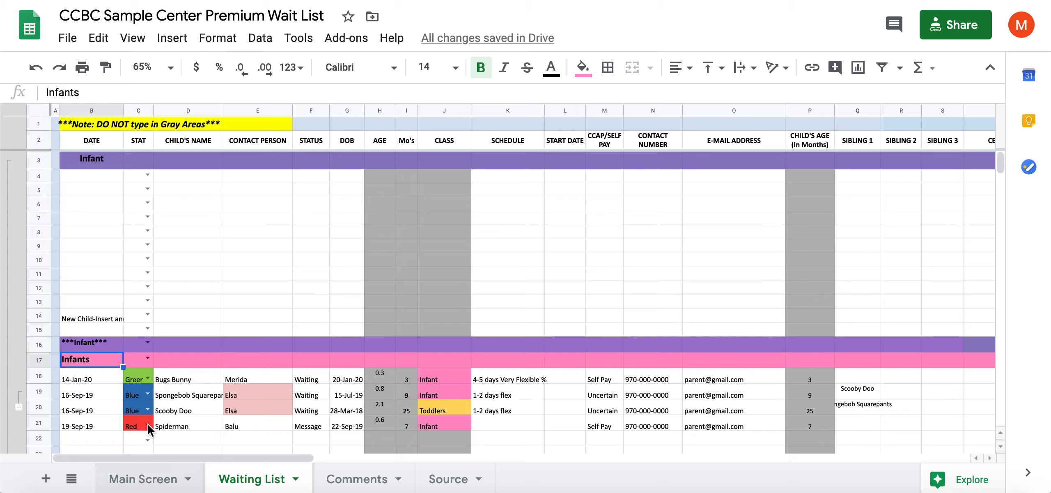
left_click(48, 164)
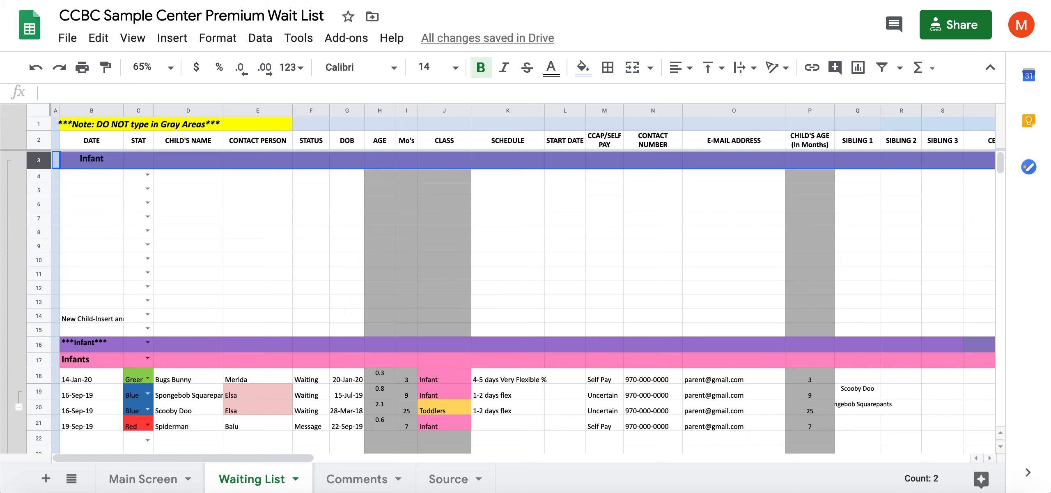
On the Main Screen sheet, clear the New Arrivals row of the class summary table, from the class name through its total
left_click(159, 488)
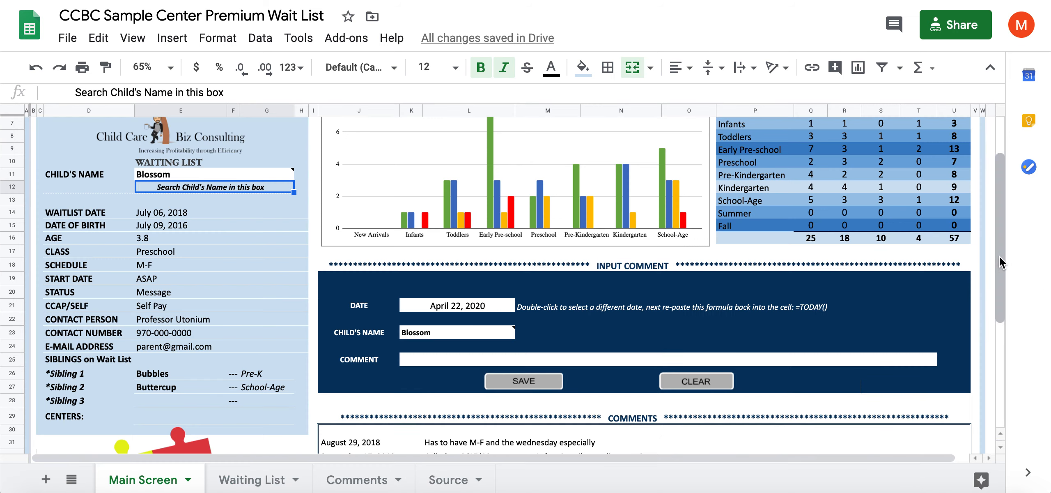
left_click_drag(999, 255, 998, 188)
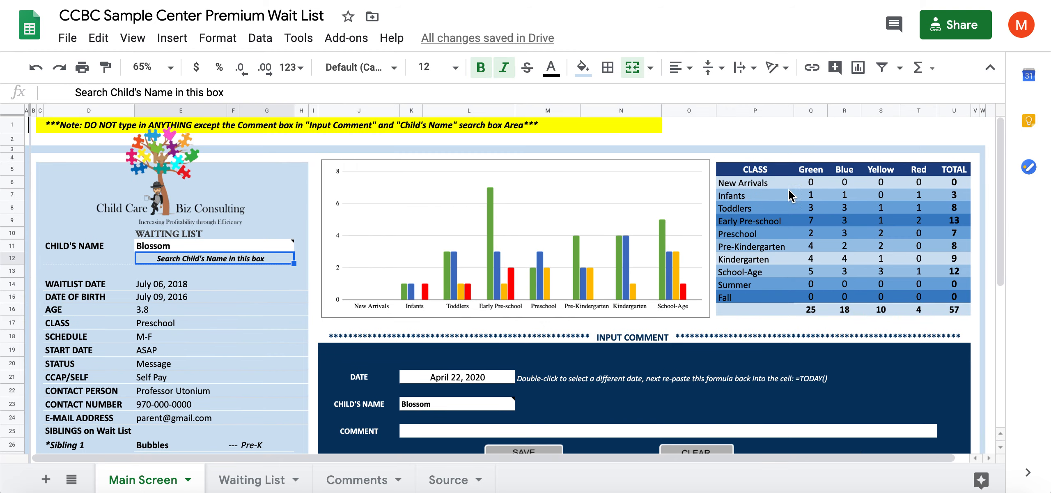
left_click(734, 185)
left_click(735, 196)
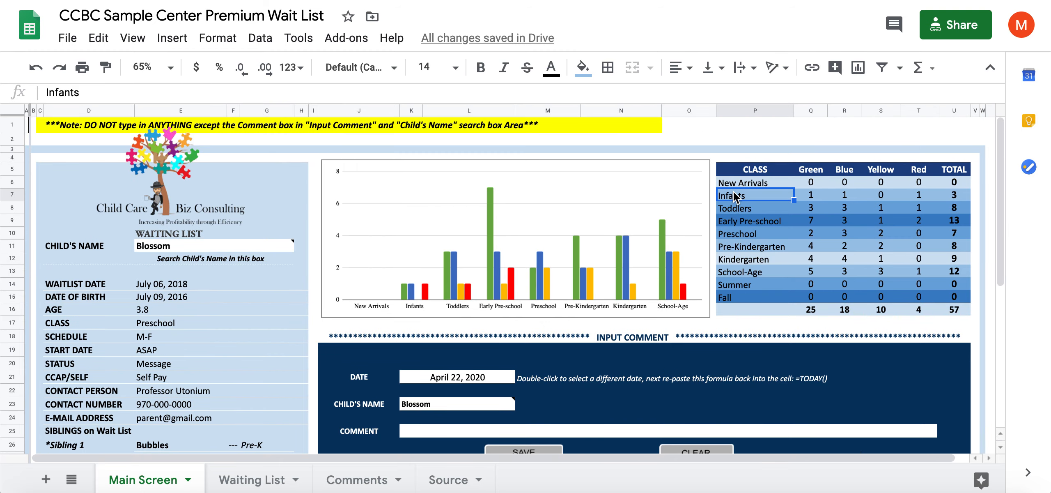
left_click(738, 221)
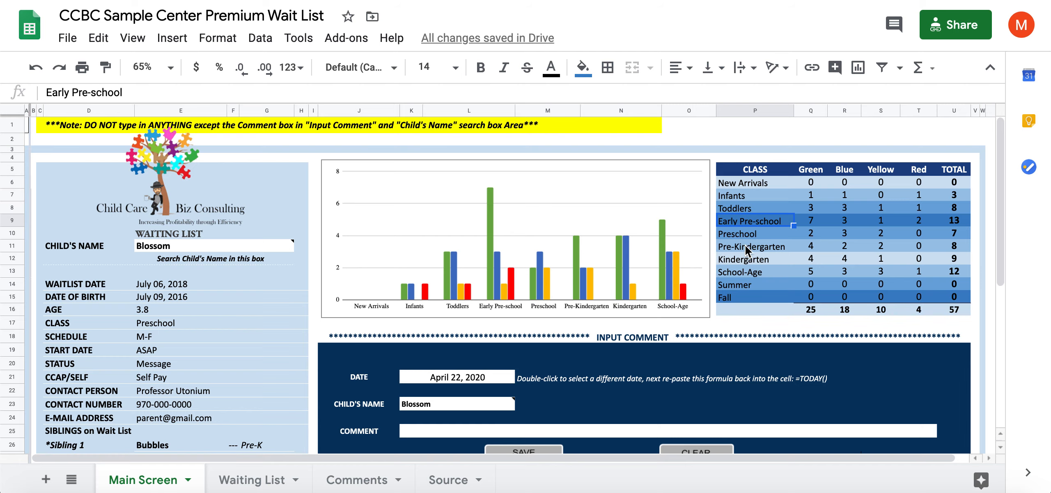
left_click_drag(499, 458, 559, 460)
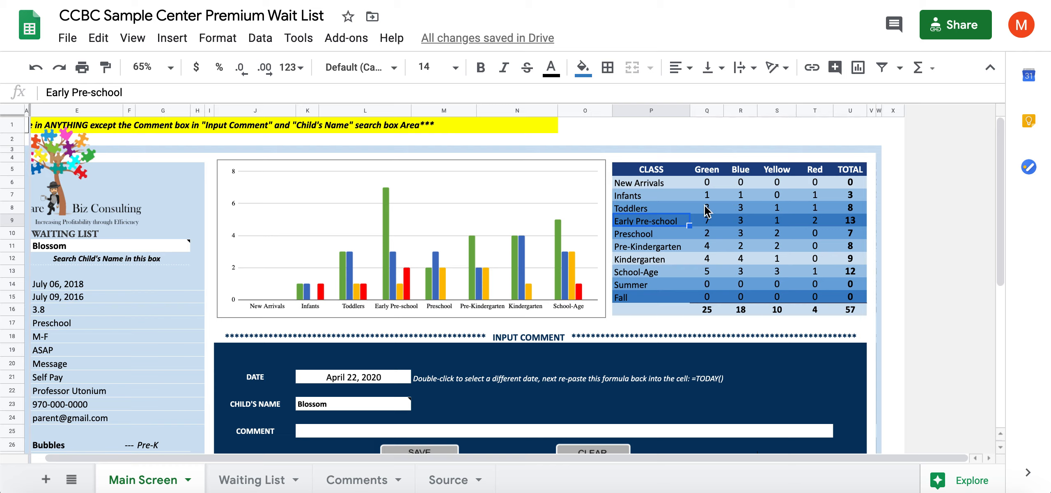
left_click(661, 184)
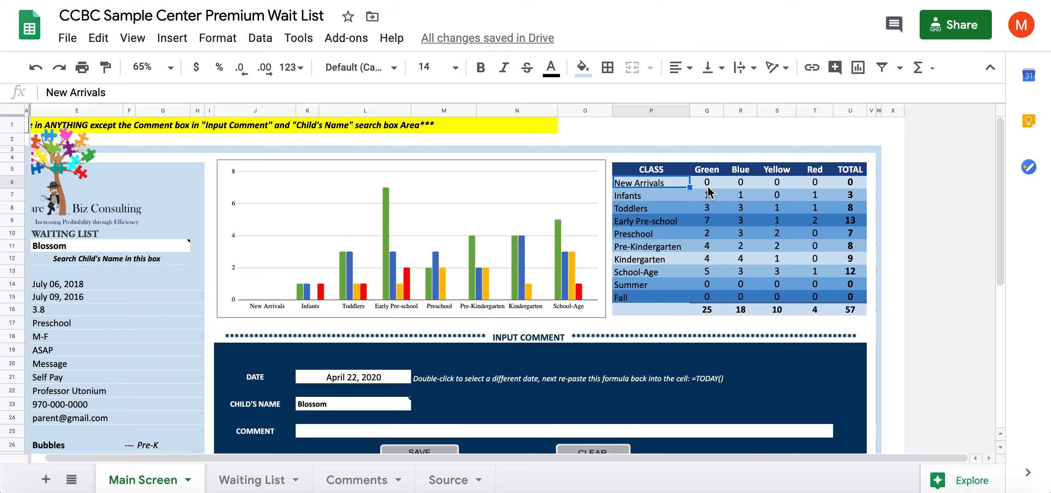
key("shift+Right")
key("shift+Right")
key("shift+Right")
key("shift+Right")
key("shift+Right")
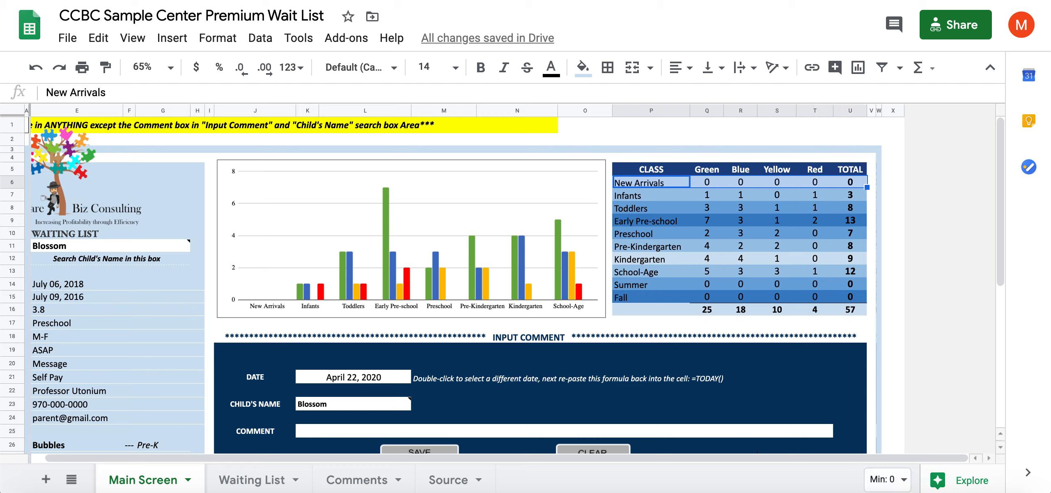
key("Delete")
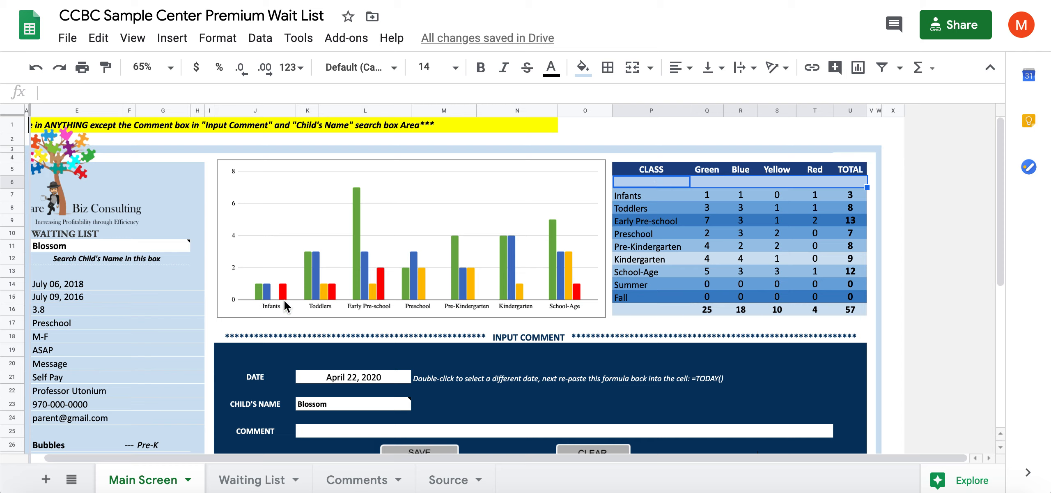
left_click(946, 239)
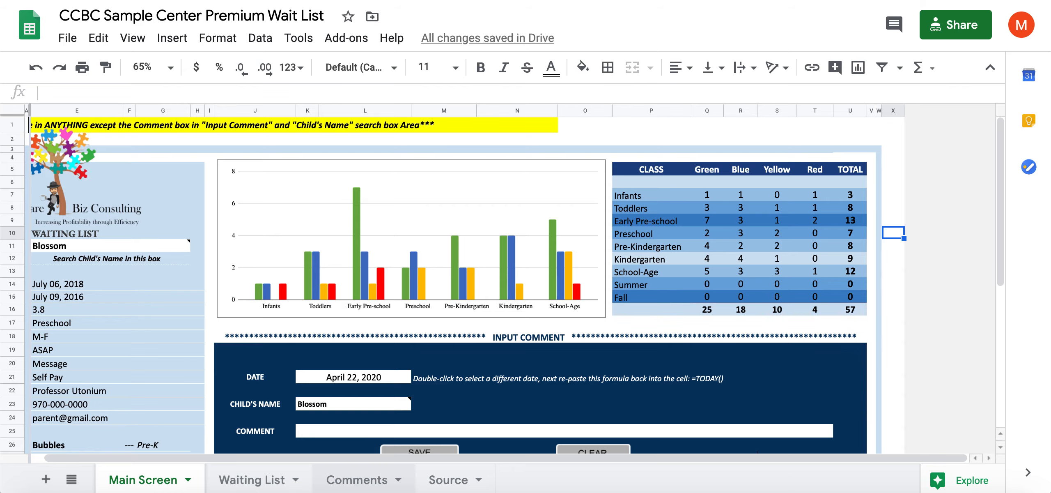
Look through the logged entries on the Comments sheet and the class sections on the Waiting List sheet
left_click(357, 479)
left_click_drag(1000, 187, 1003, 169)
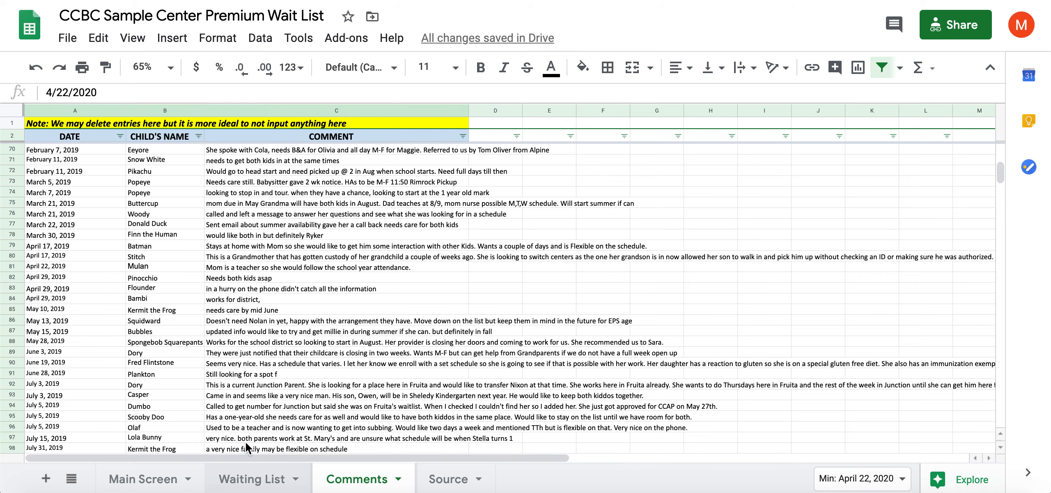
left_click(252, 478)
left_click_drag(1001, 165, 1004, 183)
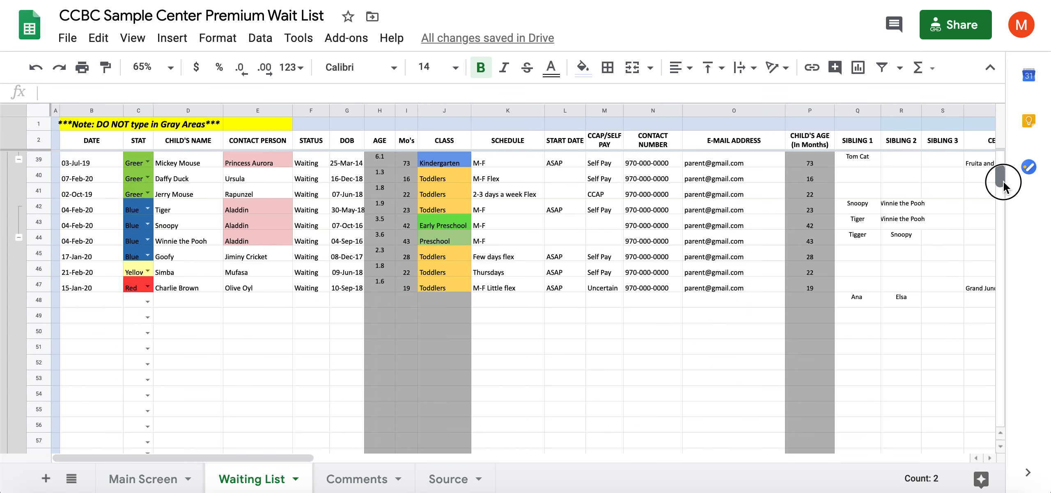
left_click_drag(252, 458, 156, 456)
scroll(445, 427, "up", 5)
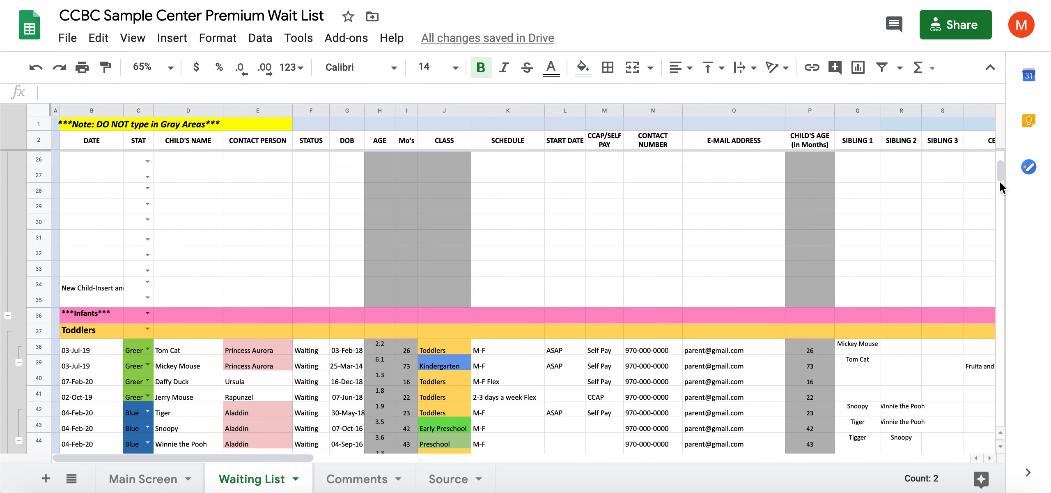
left_click_drag(999, 176, 1004, 149)
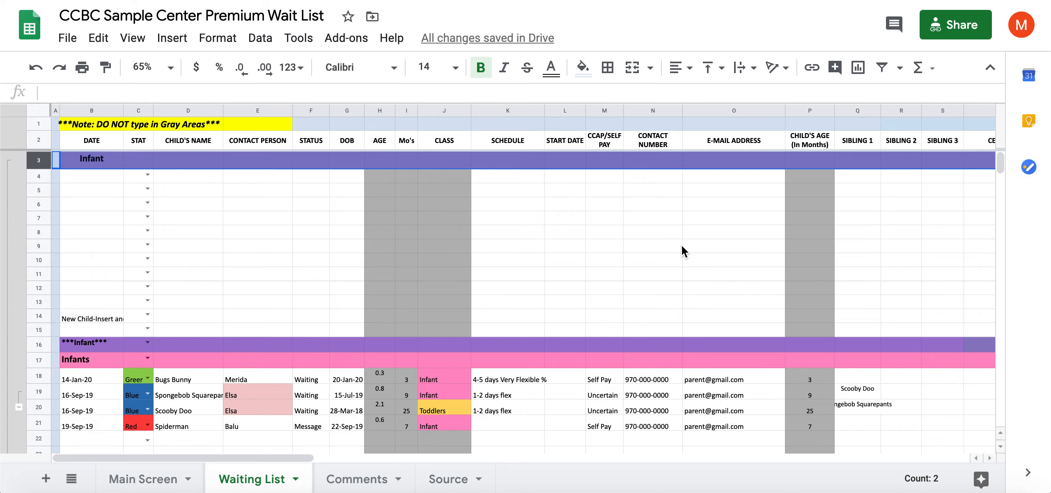
left_click_drag(239, 458, 7, 460)
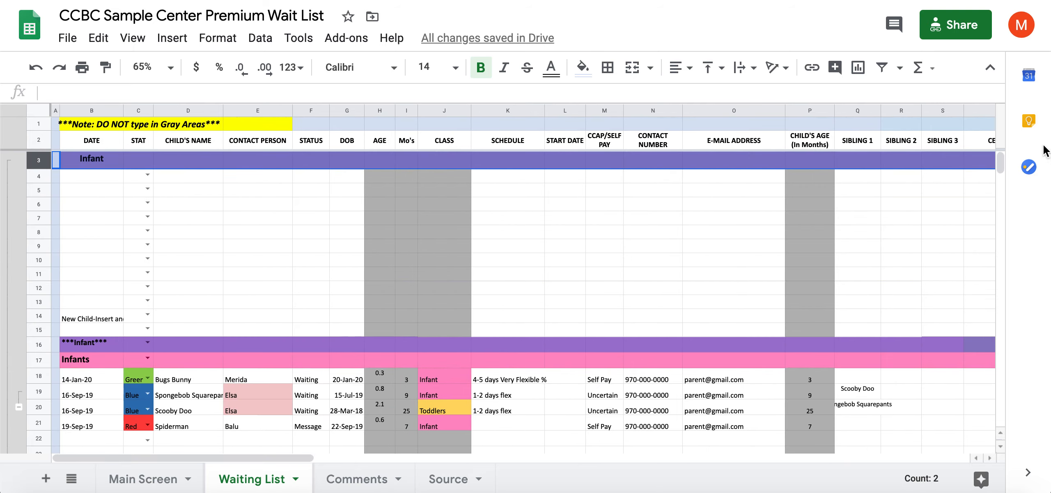
left_click_drag(1004, 165, 1002, 167)
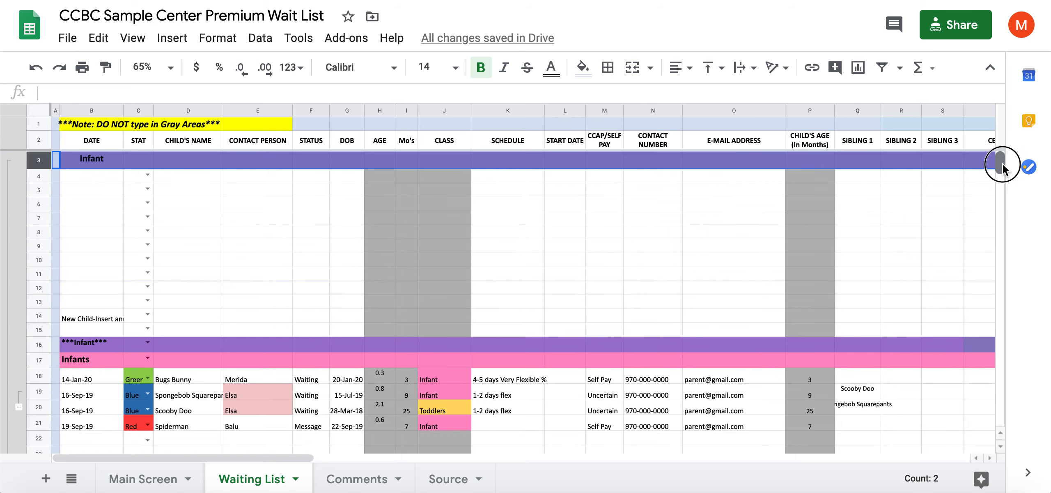
Try pasting a copy of row 14, the new-child insert marker row, into row 8, and undo the paste
left_click(87, 318)
left_click(36, 315)
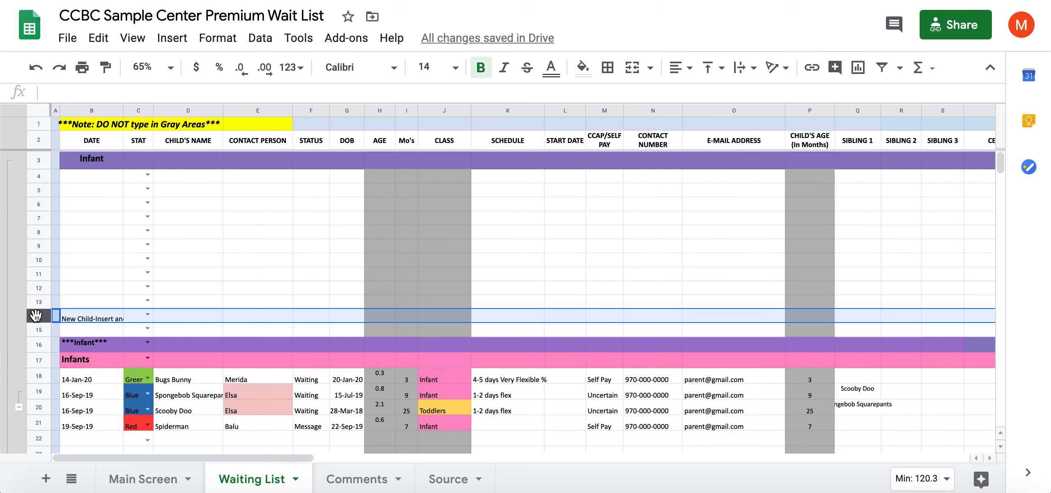
right_click(35, 316)
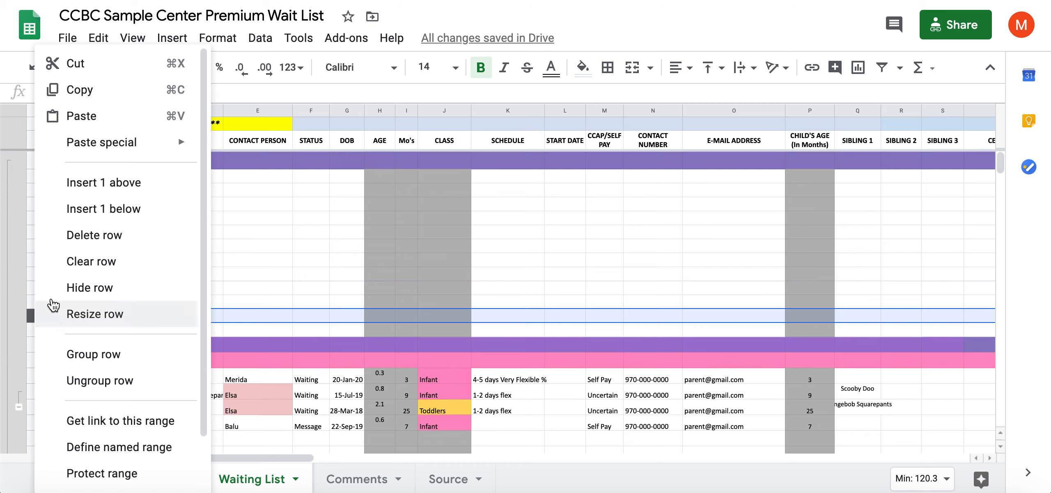
left_click(82, 87)
right_click(42, 232)
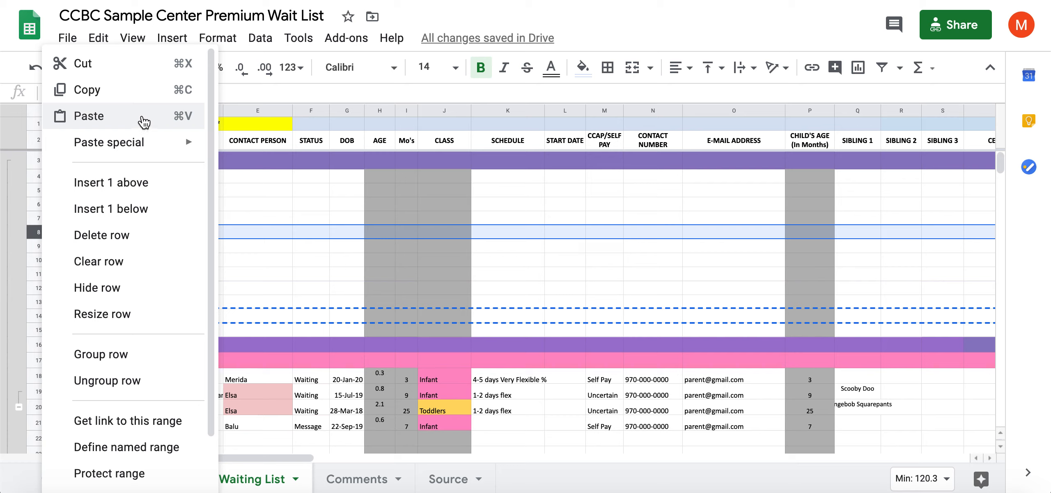
left_click(144, 122)
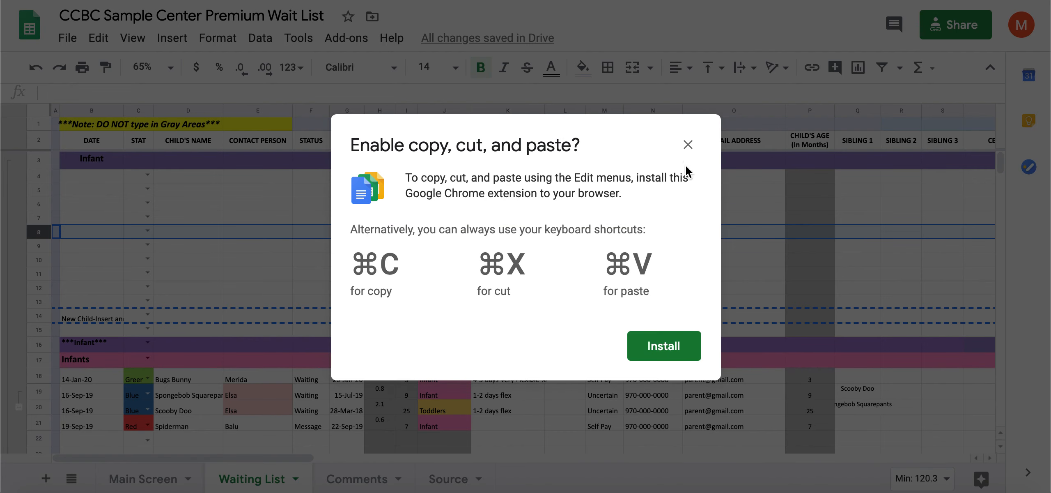
left_click(687, 145)
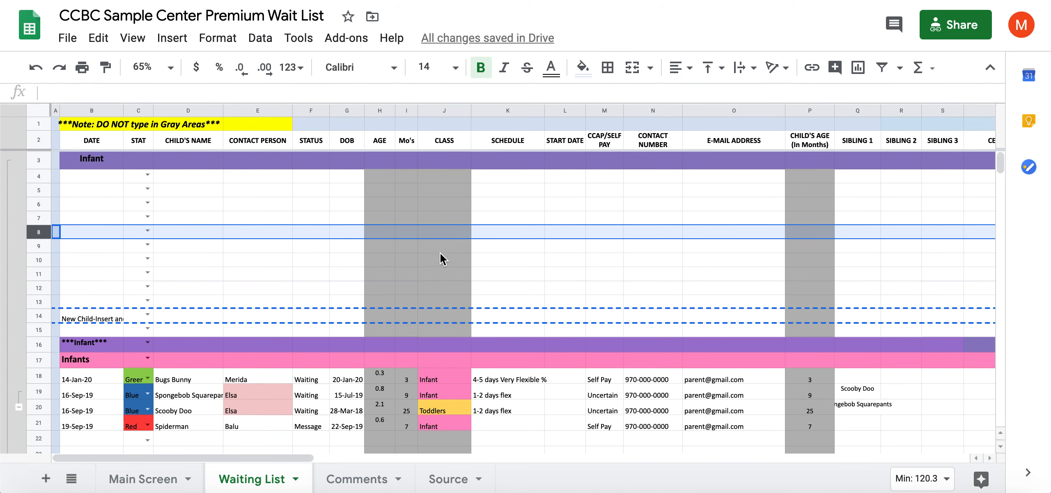
key("ctrl+v")
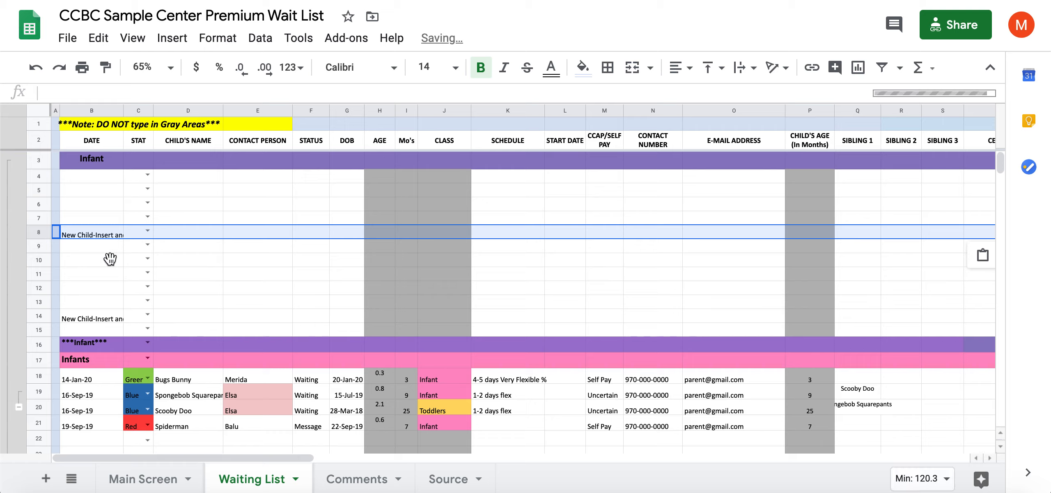
key("ctrl+z")
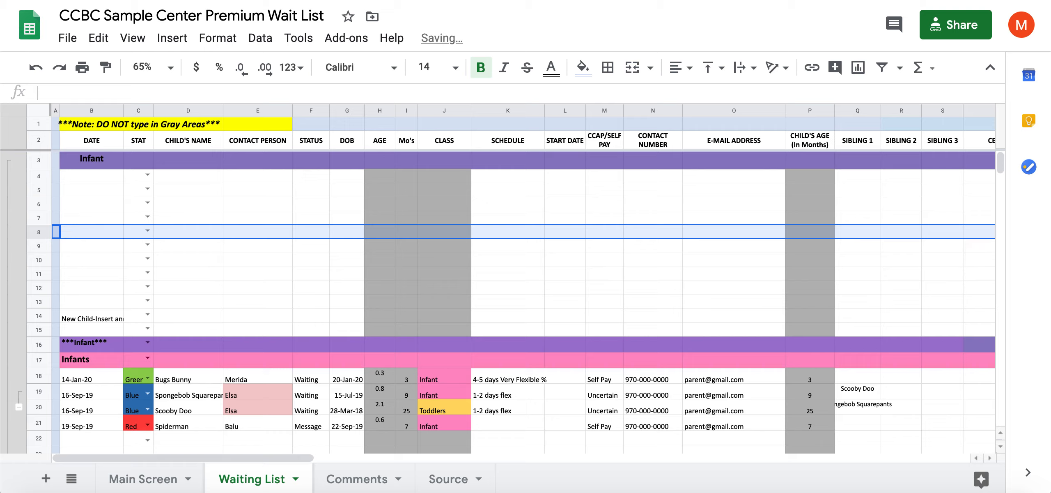
Delete the empty row 8 from the Infant section of the waiting list
right_click(31, 231)
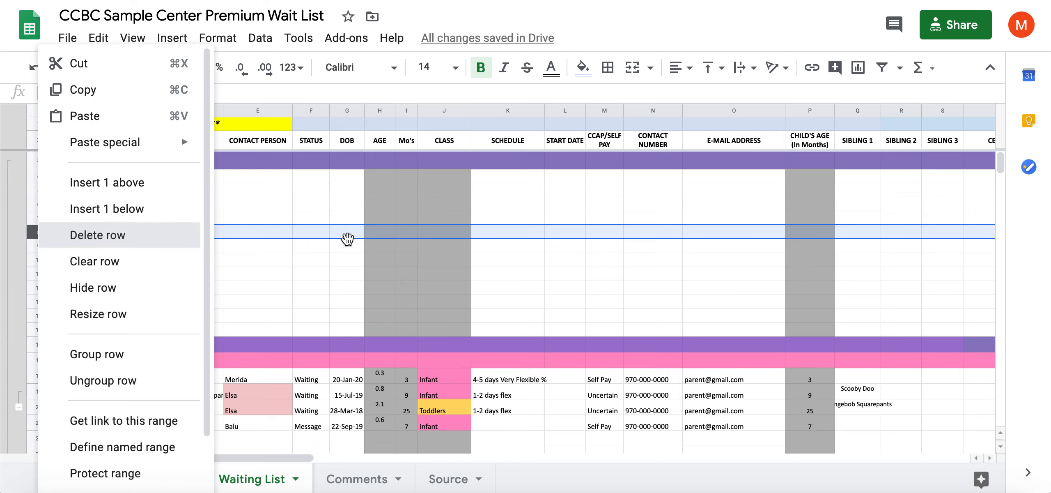
key("Return")
left_click(340, 271)
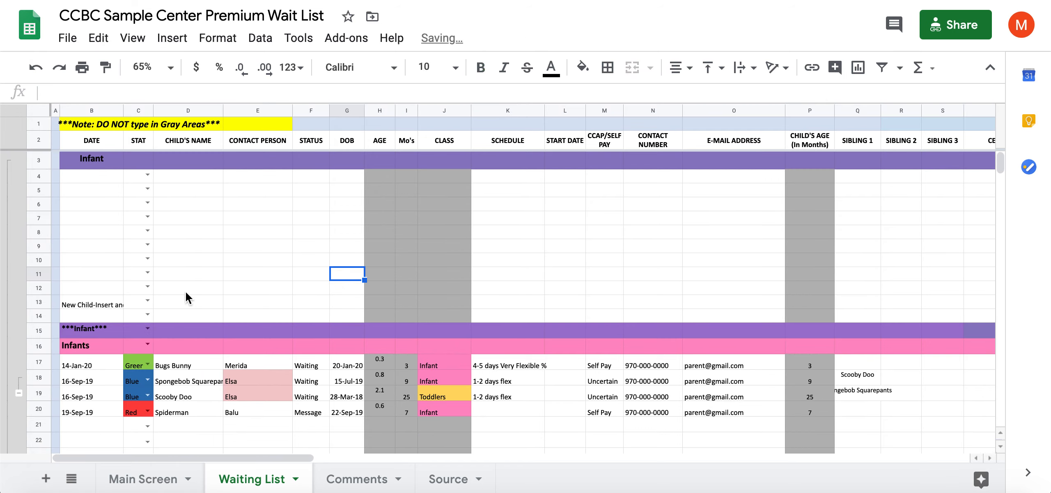
Delete the two empty rows 7 and 8 from the Infant section of the waiting list
left_click(36, 219)
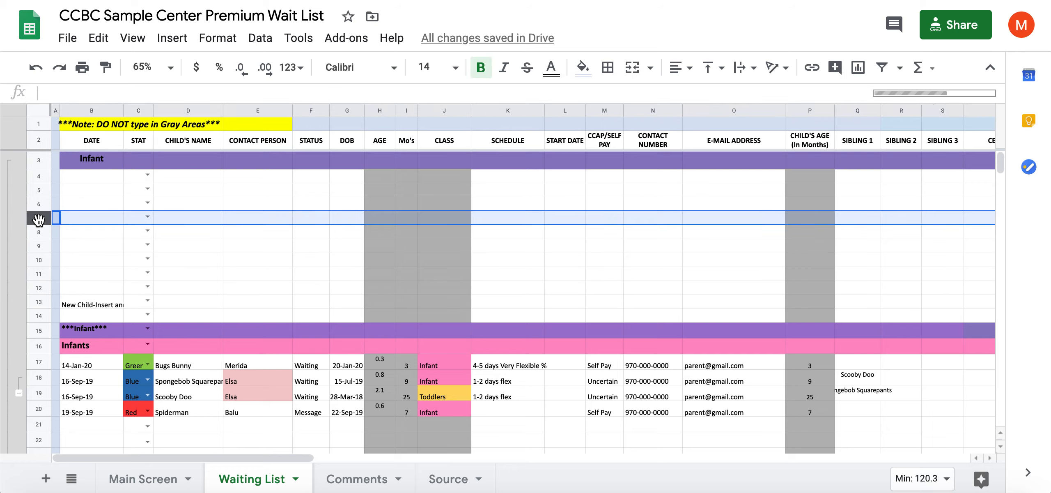
key("shift+Down")
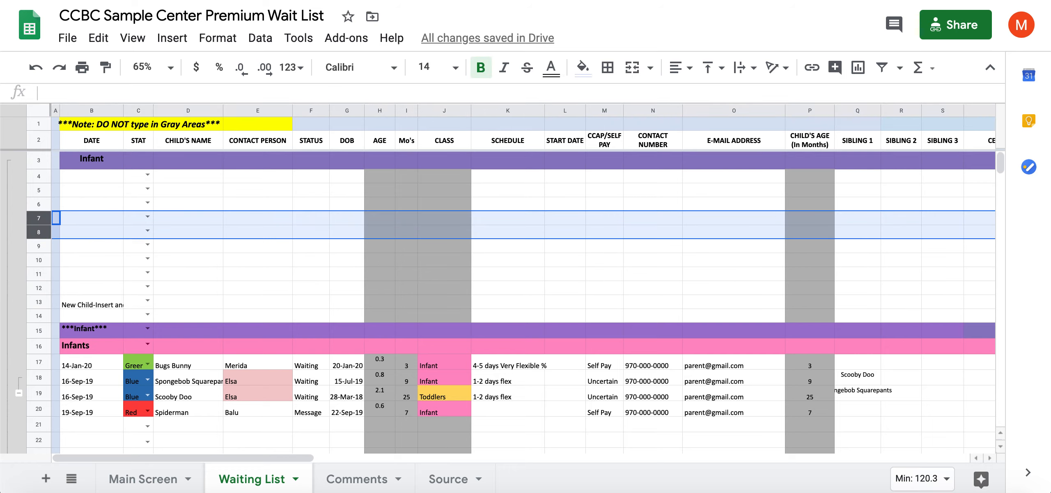
key("shift+Down")
key("shift+Down")
key("shift+Down")
key("shift+Down")
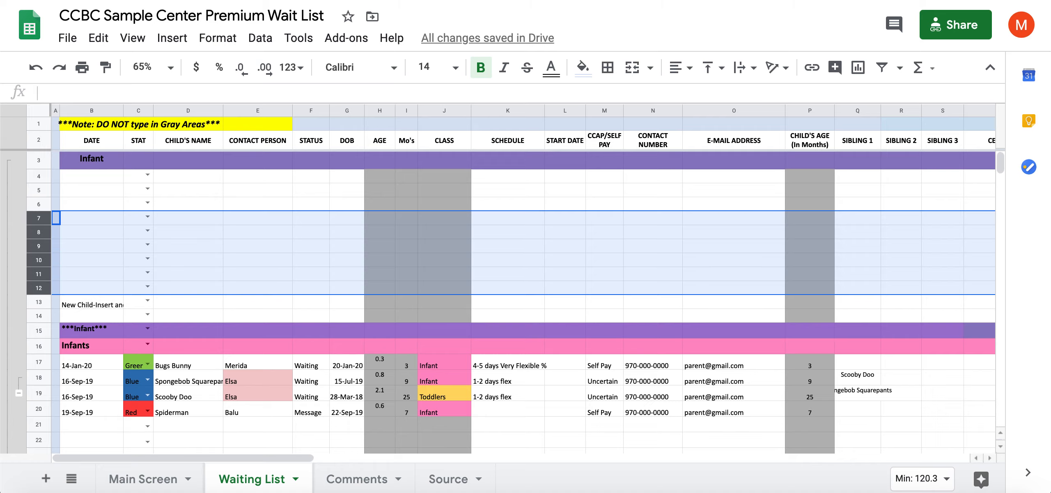
key("shift+Up")
key("shift+Up")
key("shift+Up")
key("shift+Up")
left_click_drag(48, 230, 48, 230)
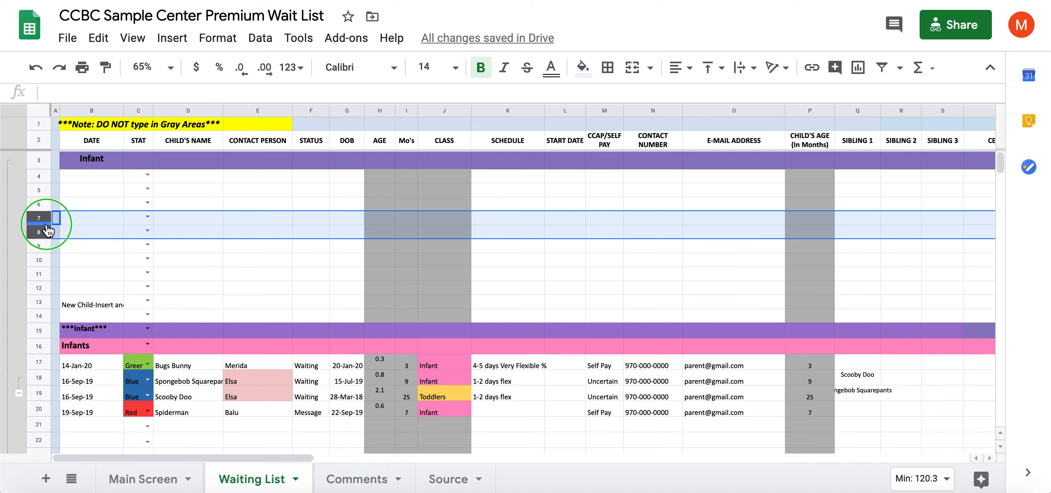
right_click(47, 230)
left_click(158, 243)
left_click(565, 279)
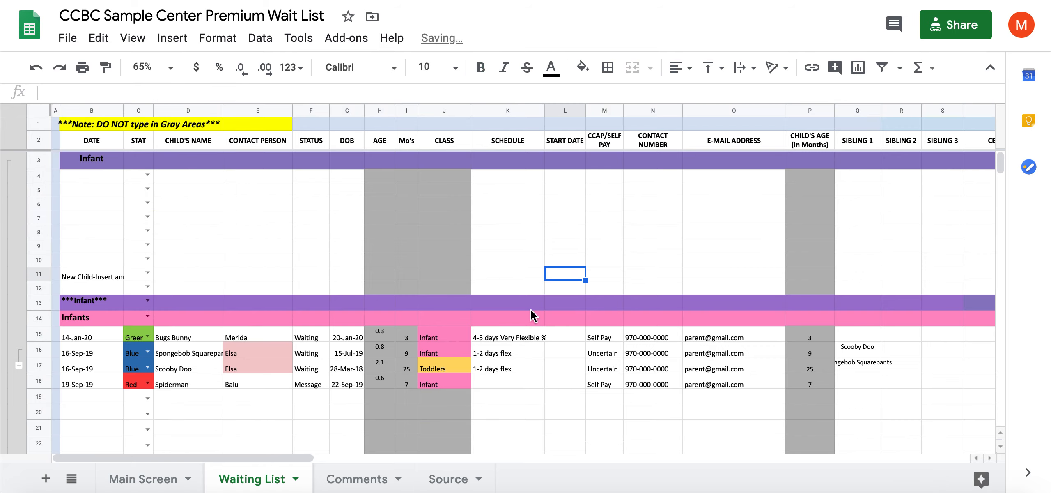
Enter the duplicate child's name Spiderman in row 19, directly below the existing Spiderman entry
left_click_drag(1002, 161, 1005, 163)
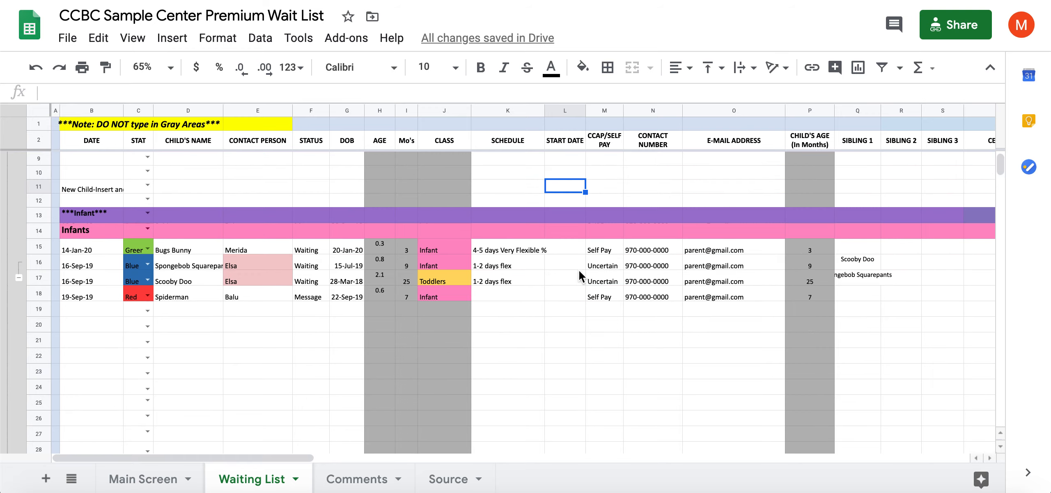
left_click(178, 304)
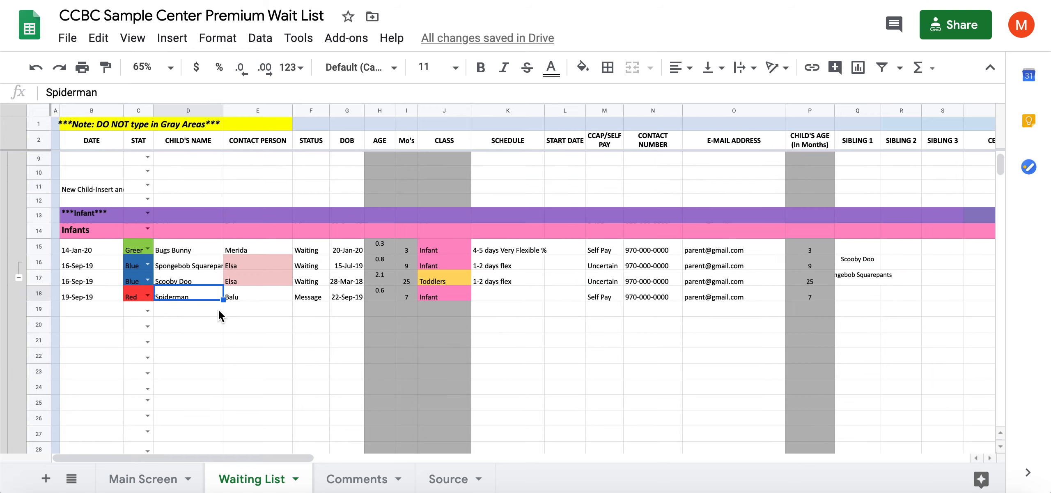
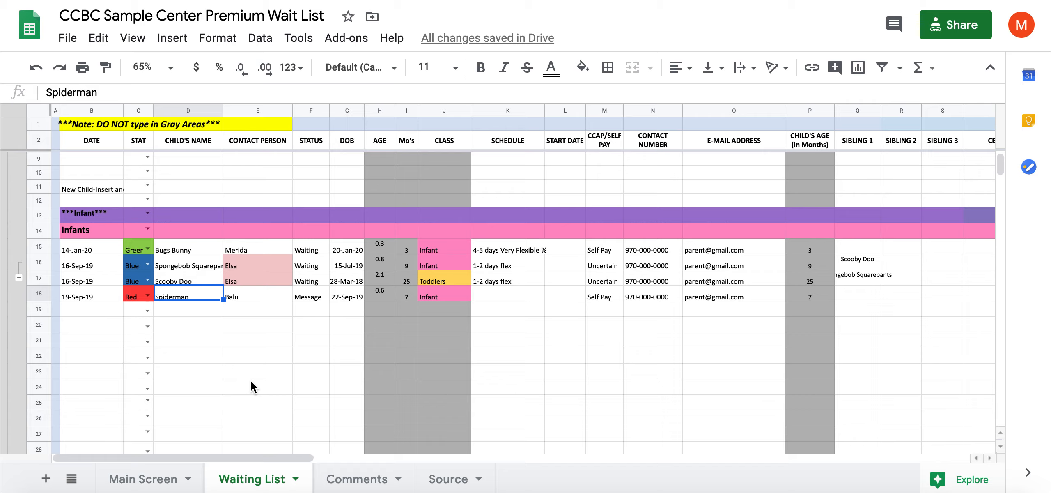
left_click(196, 315)
type("Spidet")
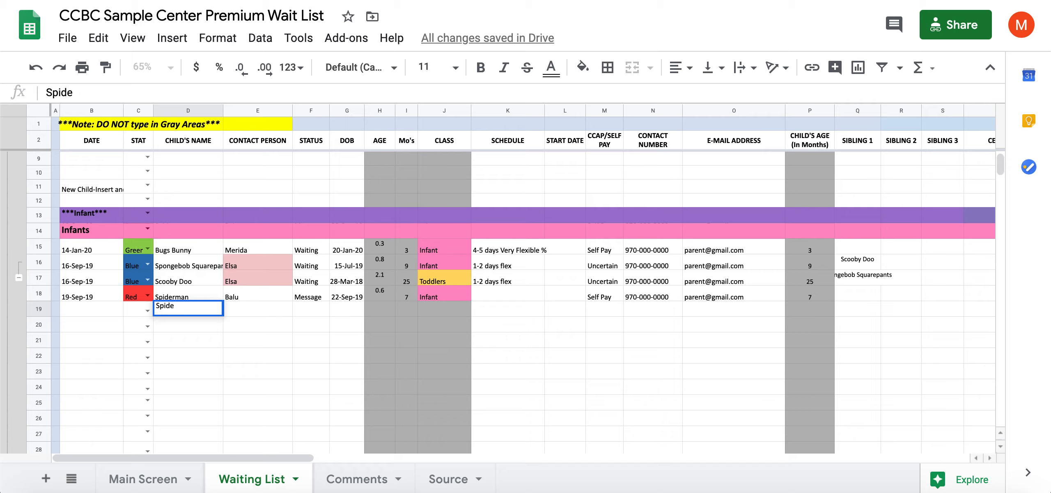
type("r")
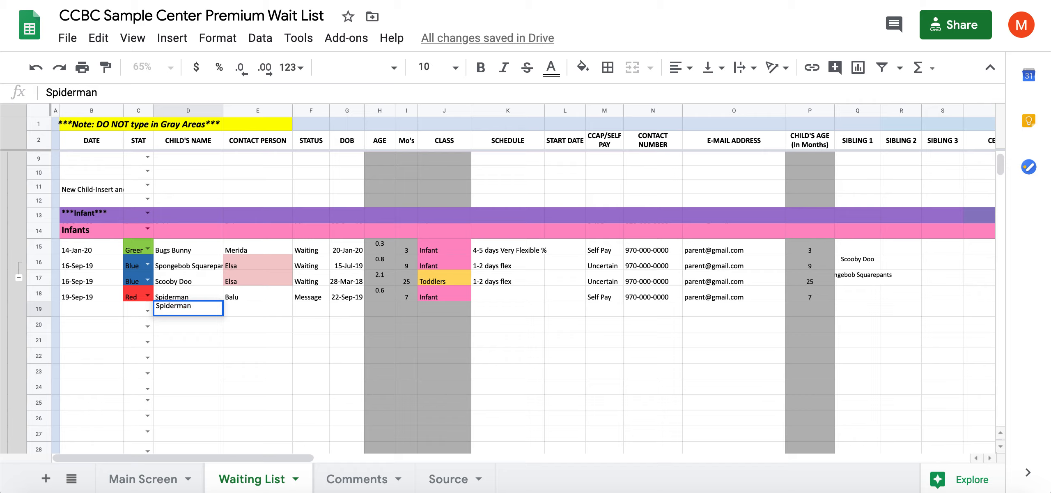
type("man")
key("Return")
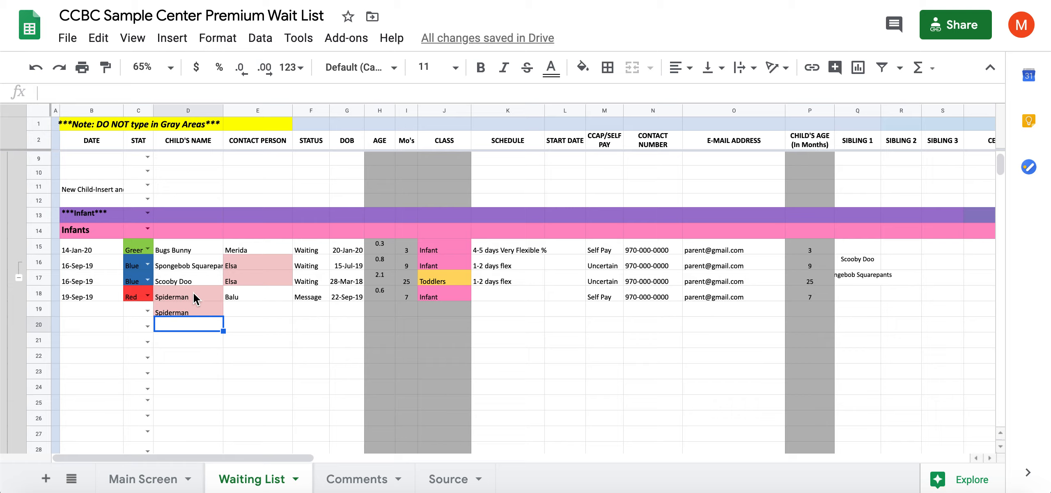
Change the child's name in row 19 to Spiderman S. to distinguish it from the entry above
left_click(200, 313)
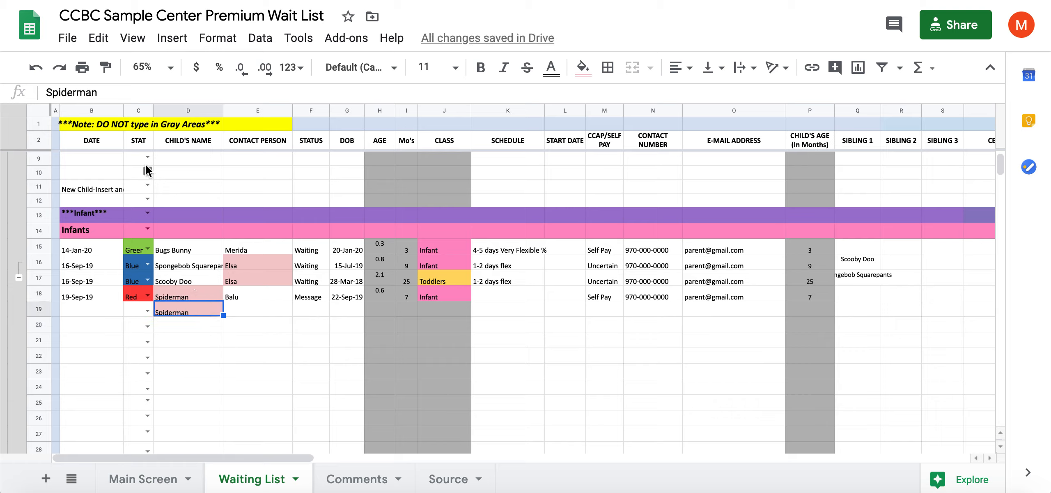
left_click(127, 94)
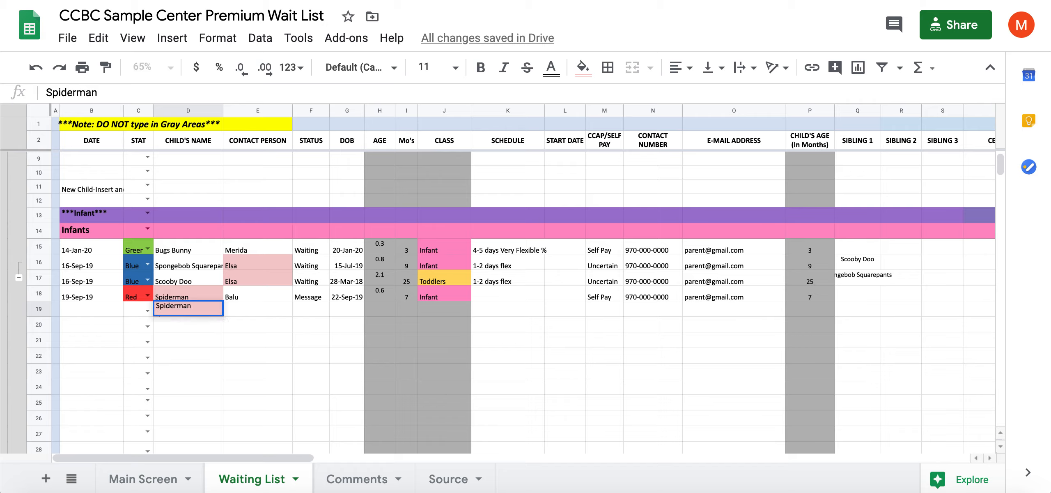
type("S.")
key("Return")
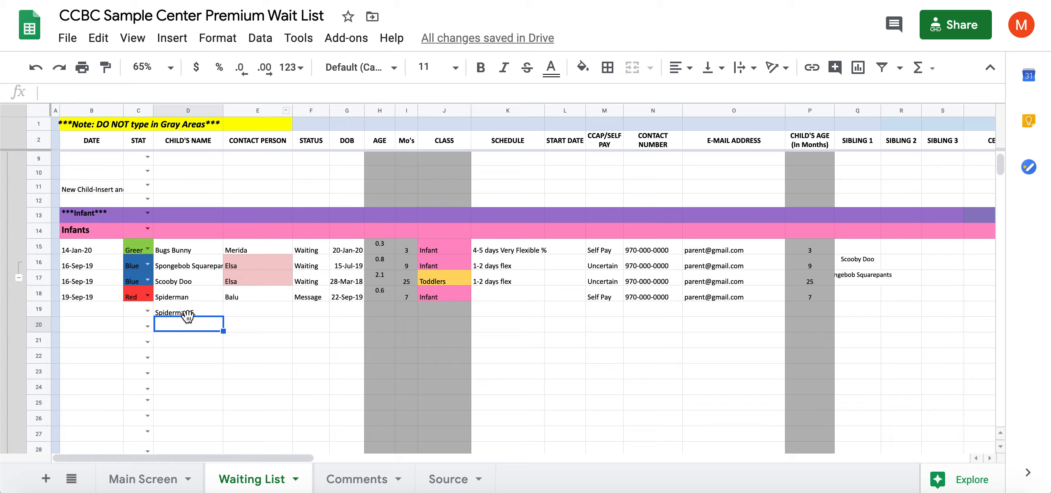
Clear the sample child's name from cell D19
left_click(192, 312)
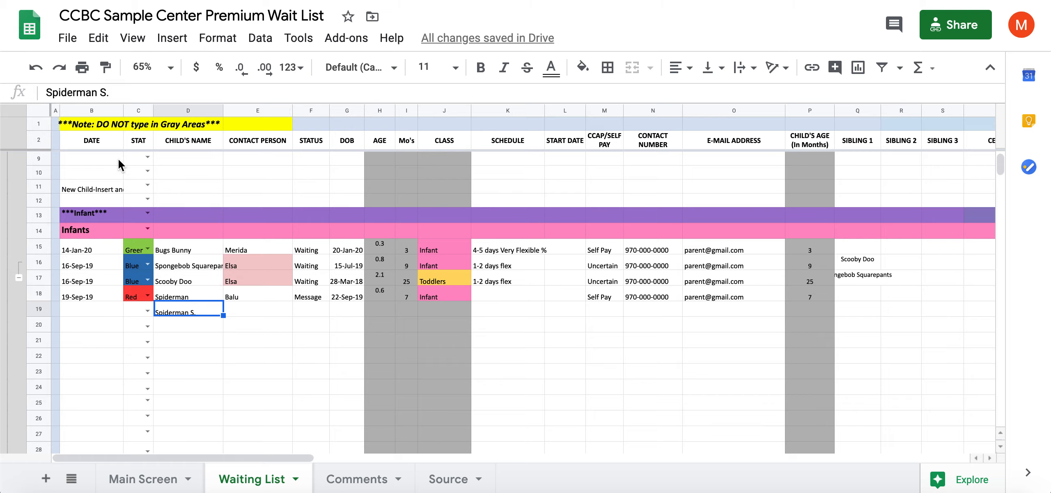
key("BackSpace")
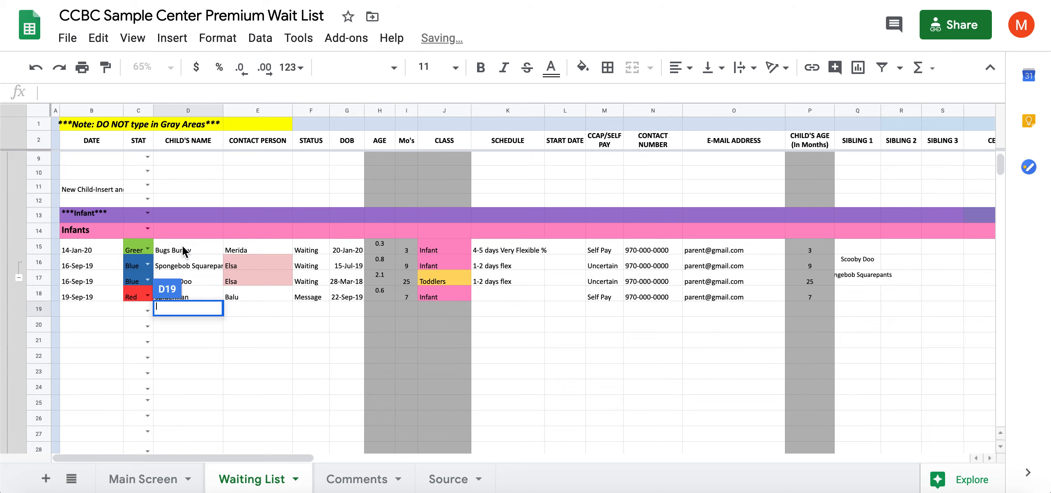
left_click(317, 370)
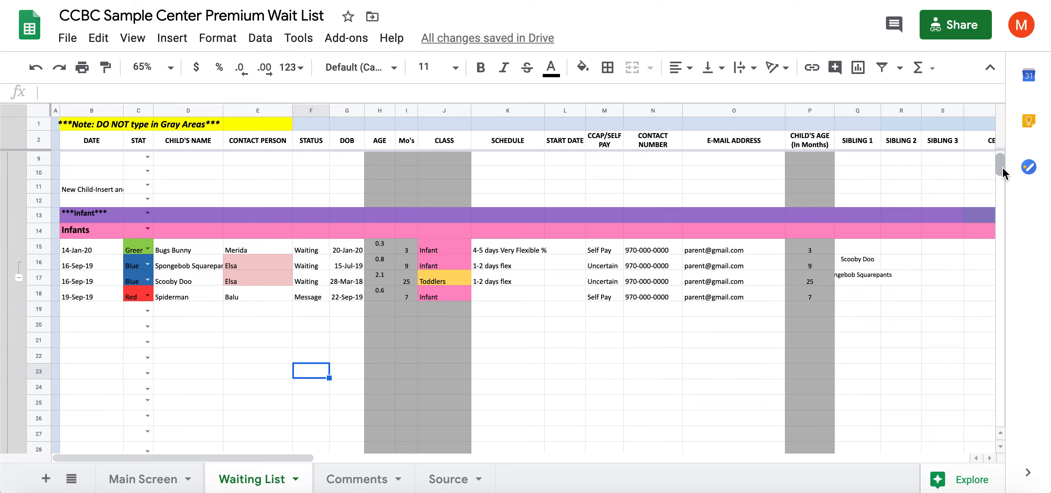
Examine the class formulas in rows 40 and 44 and the birth date in row 44 of the Toddlers section
left_click_drag(1003, 168, 1007, 177)
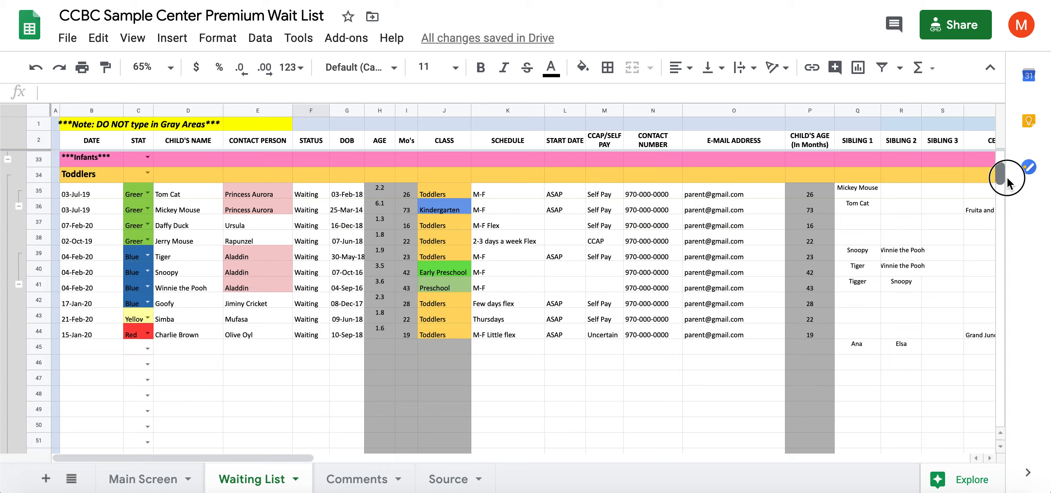
left_click(456, 106)
left_click(449, 272)
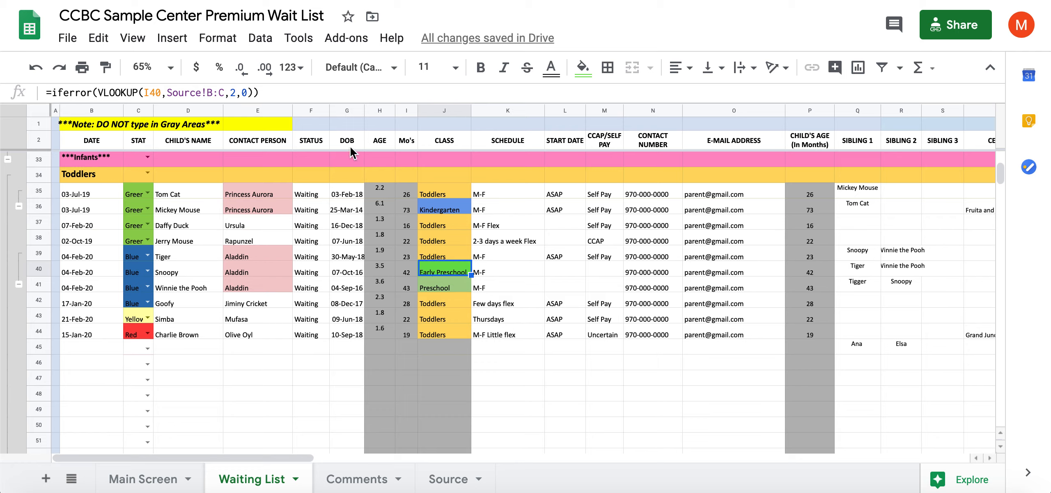
left_click(347, 336)
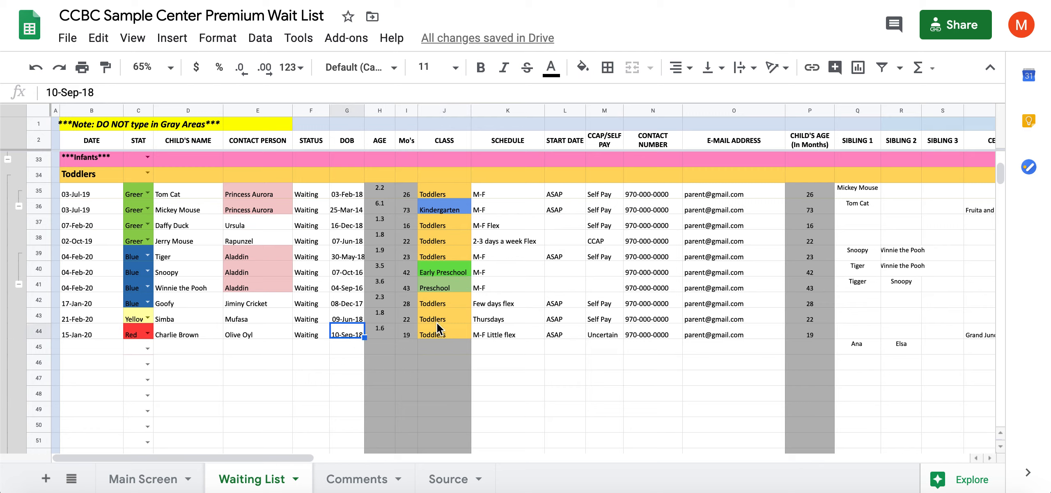
left_click(440, 334)
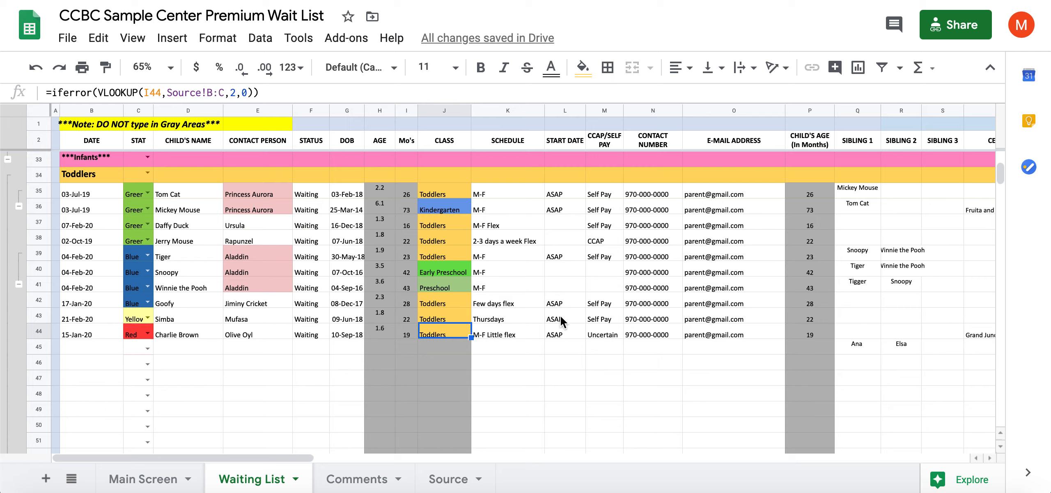
Try moving row 44, the last Toddlers entry, to another position in the waiting list
left_click(39, 331)
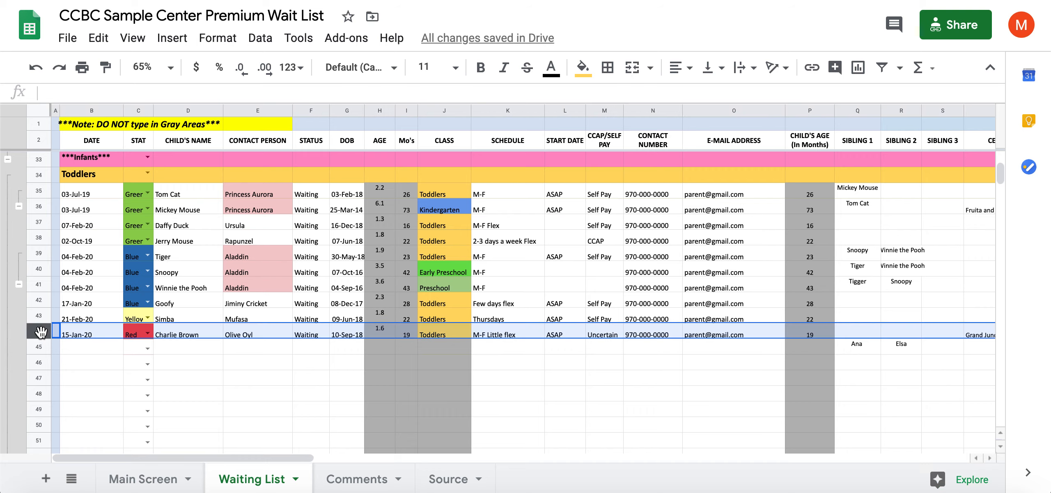
left_click_drag(40, 336, 39, 375)
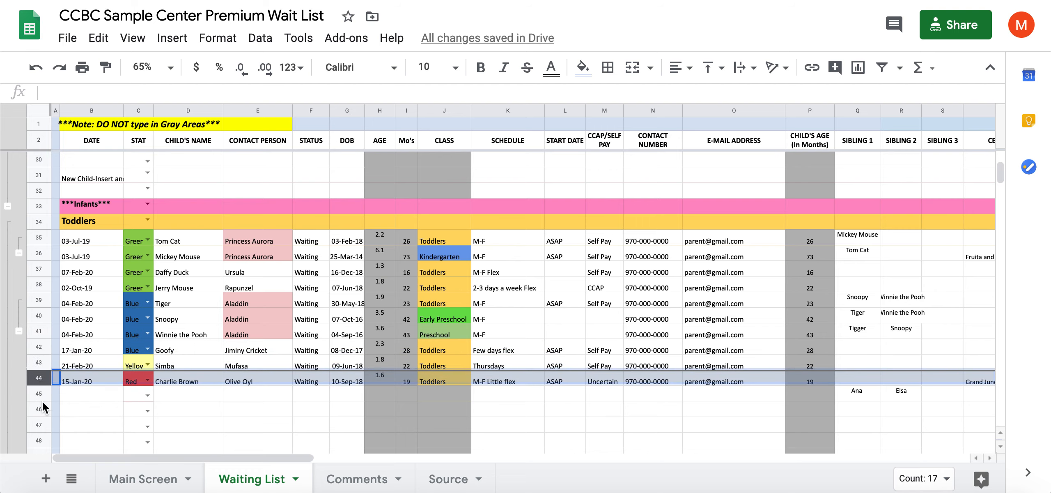
left_click(743, 429)
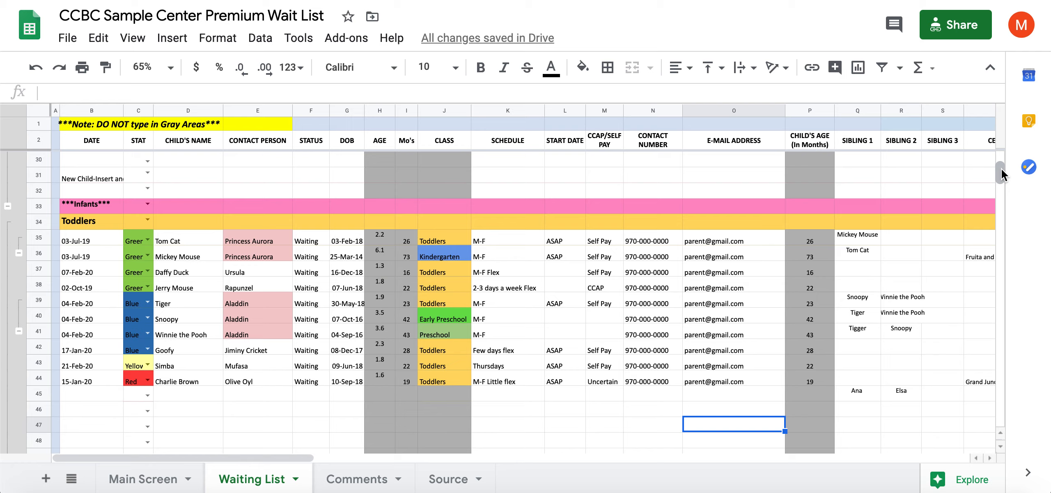
Look through the age-to-category table on the Source sheet, from New Arrivals to the end of the Toddlers range
left_click(448, 484)
left_click_drag(999, 185, 1005, 171)
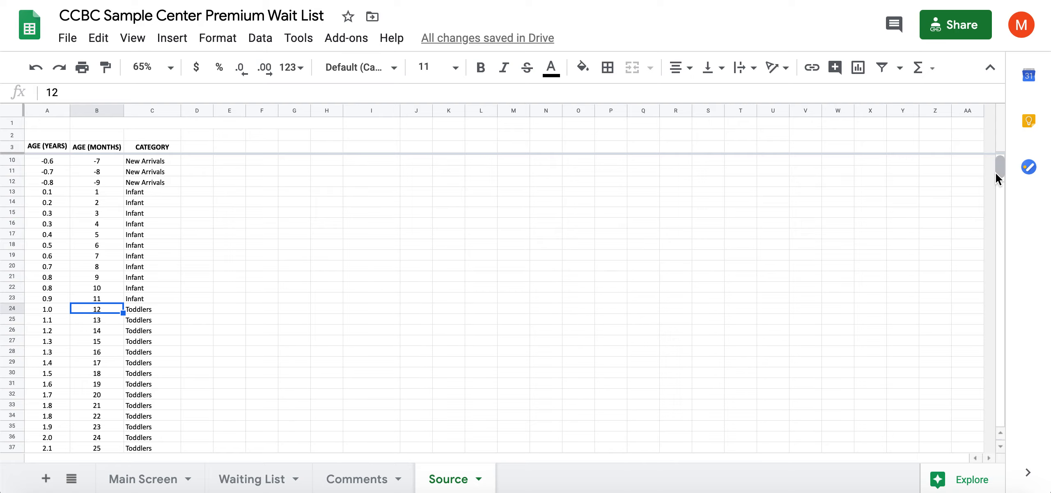
scroll(233, 280, "down", 5)
scroll(244, 282, "down", 3)
scroll(240, 287, "up", 10)
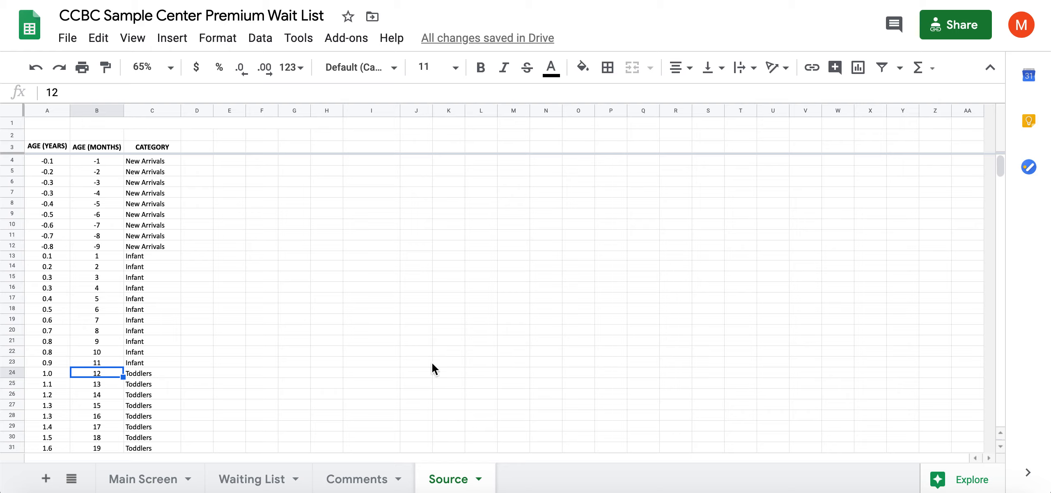
left_click_drag(1000, 173, 1002, 178)
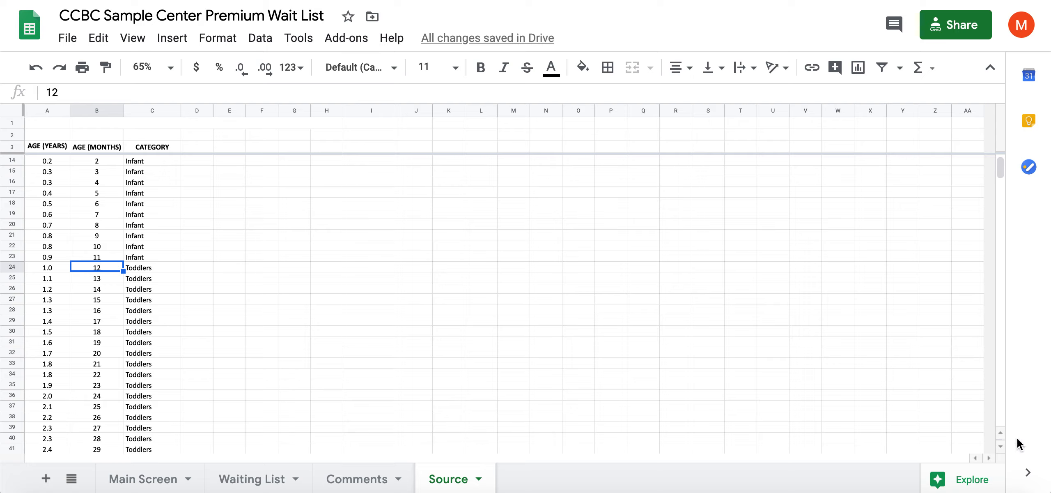
left_click(1001, 432)
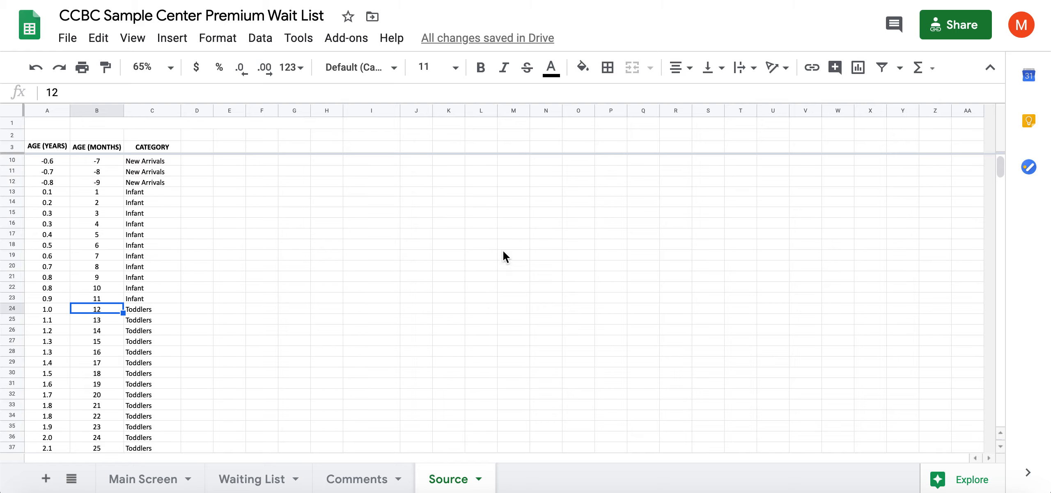
left_click_drag(1002, 163, 1002, 166)
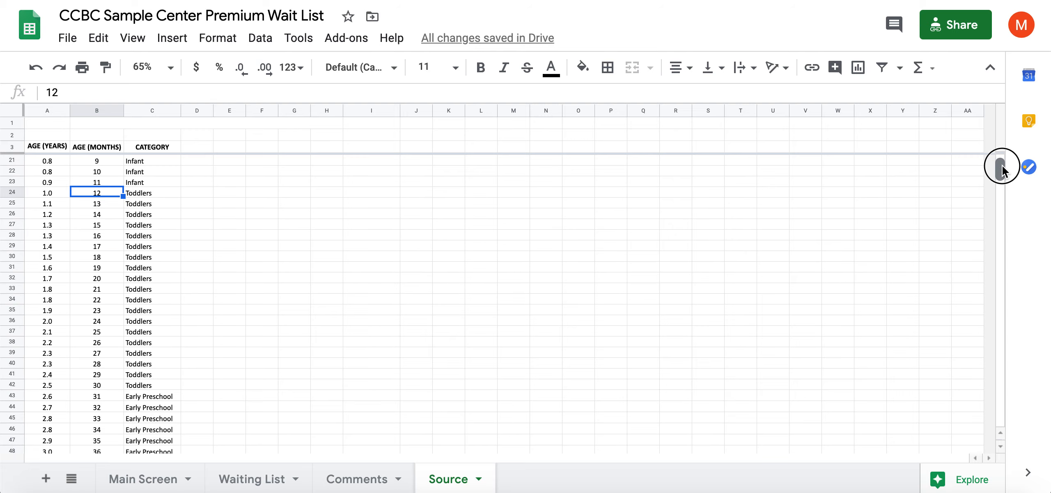
left_click(99, 386)
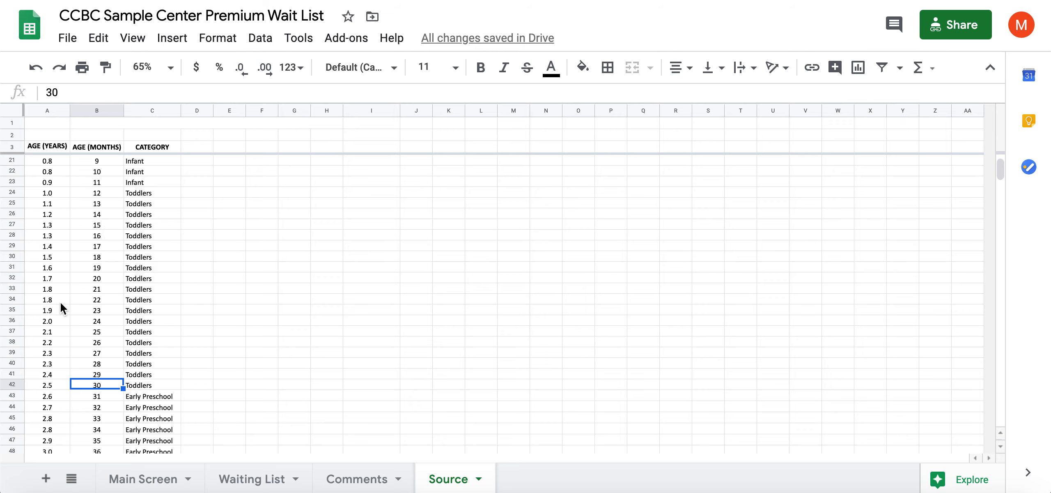
Revisit the Waiting List sheet, and check where the Toddlers and Early Preschool age ranges begin and end on the Source sheet
left_click(282, 479)
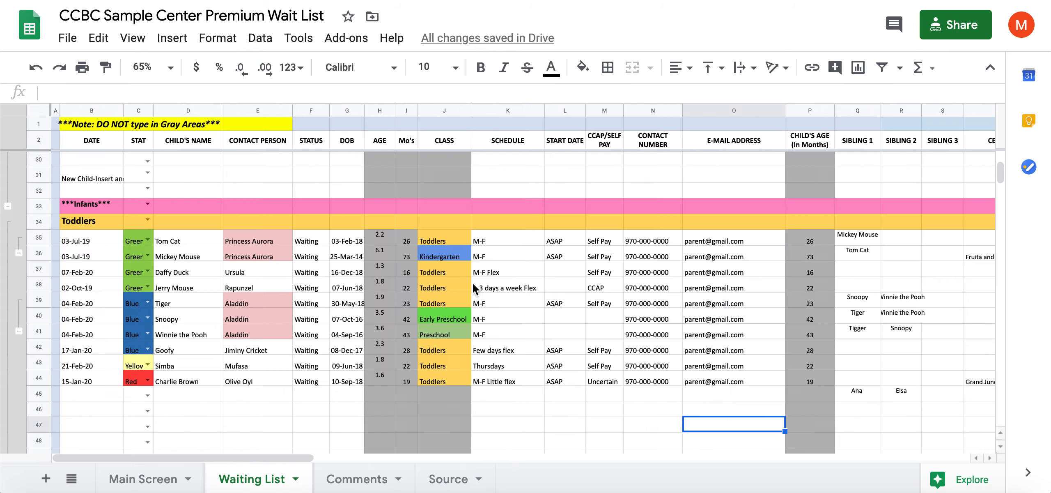
left_click(444, 479)
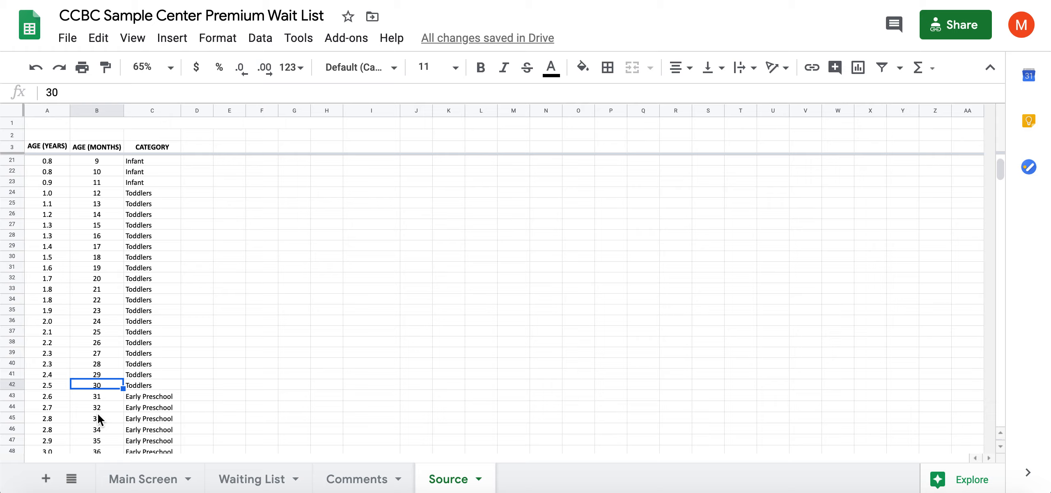
left_click(99, 192)
left_click(108, 385)
left_click(105, 396)
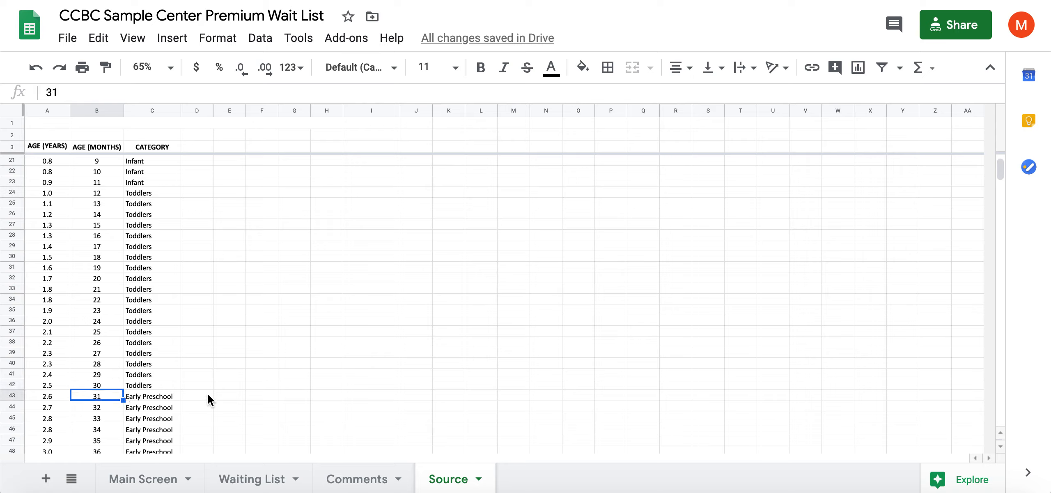
Try extending the Toddlers category from row 42 over C43:C54, ages 31 to 42 months, on the Source sheet, and undo it
left_click(144, 385)
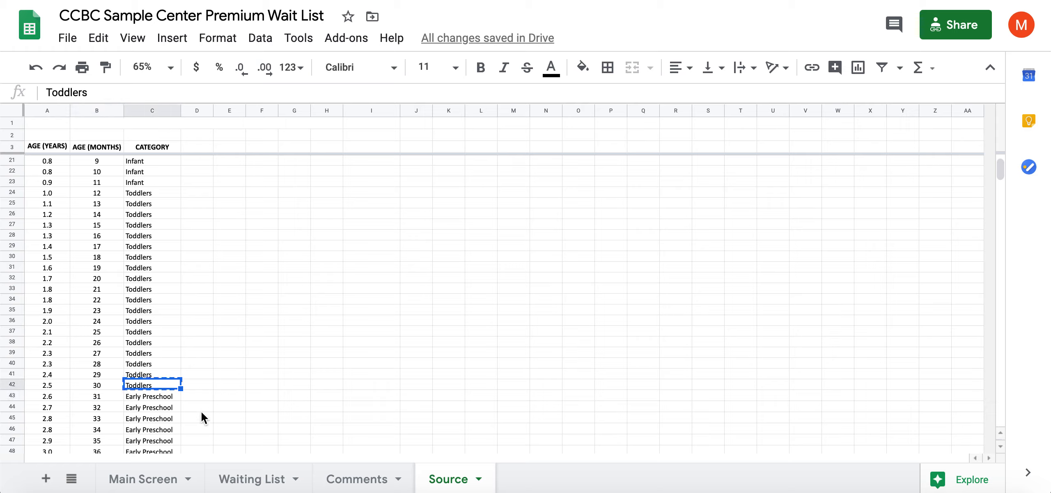
scroll(1000, 435, "up", 7)
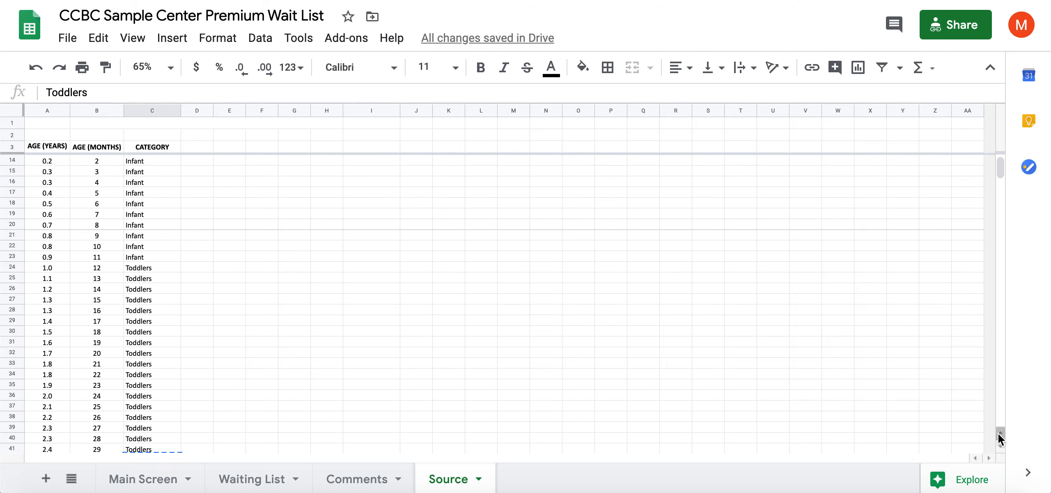
scroll(998, 432, "up", 2)
left_click(999, 446)
left_click(999, 446)
left_click(999, 446)
left_click(1000, 446)
left_click(1000, 446)
left_click(999, 446)
left_click(999, 446)
left_click(1000, 445)
left_click(999, 446)
left_click(999, 446)
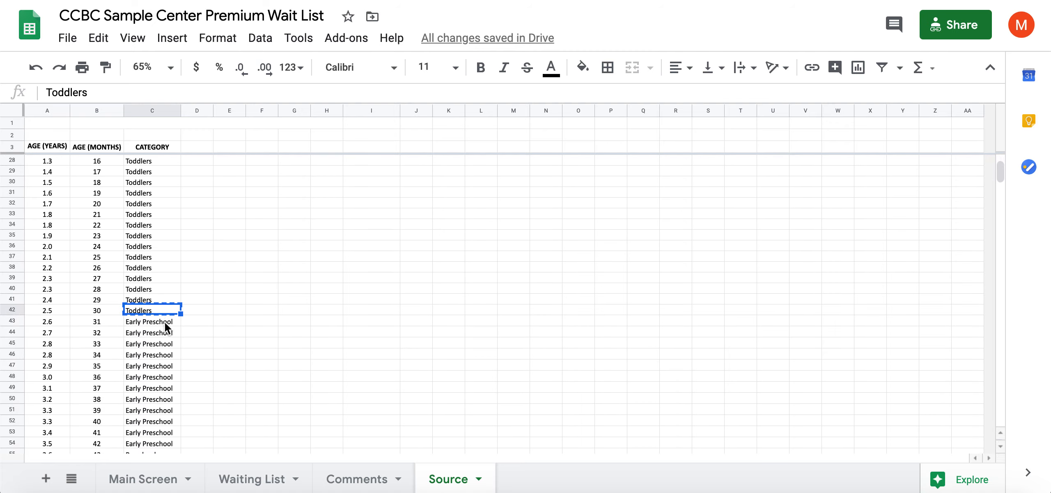
left_click(160, 321)
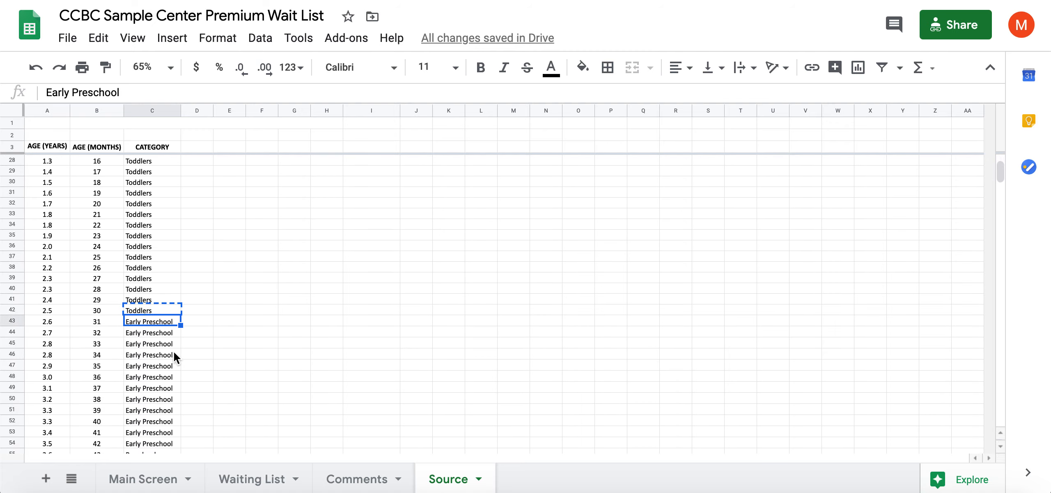
left_click(150, 441, "shift")
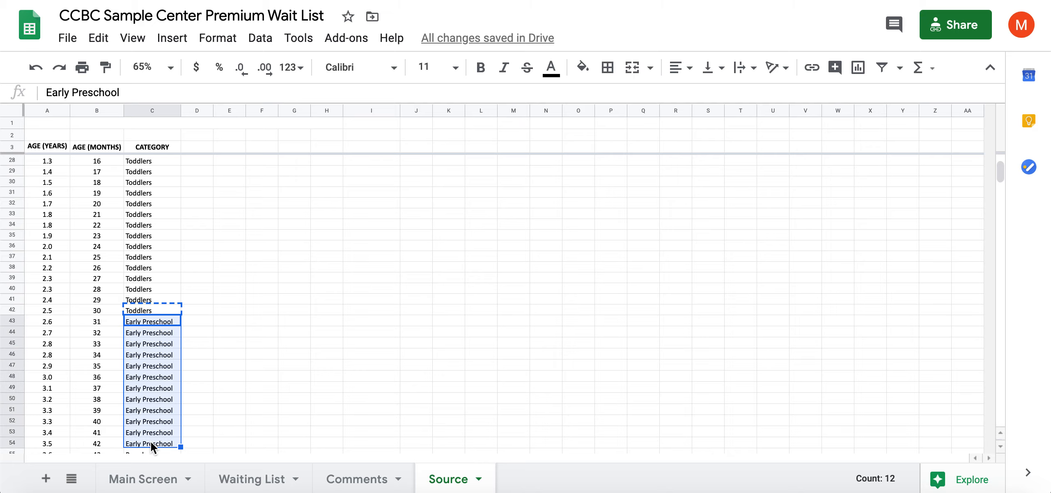
type("Toddlers Toddlers Toddlers Toddlers Toddlers Toddlers Toddlers Toddlers Toddlers Toddlers Toddlers Toddlers")
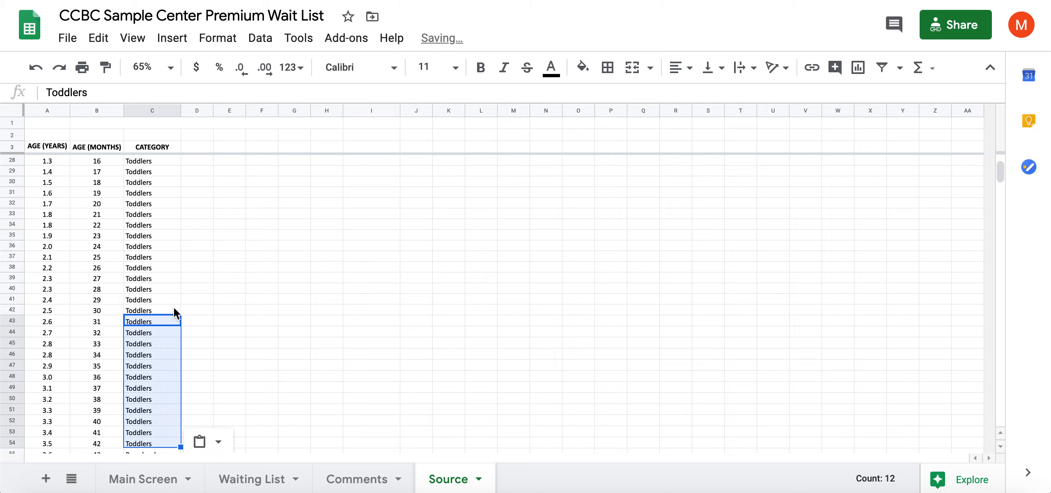
left_click(294, 342)
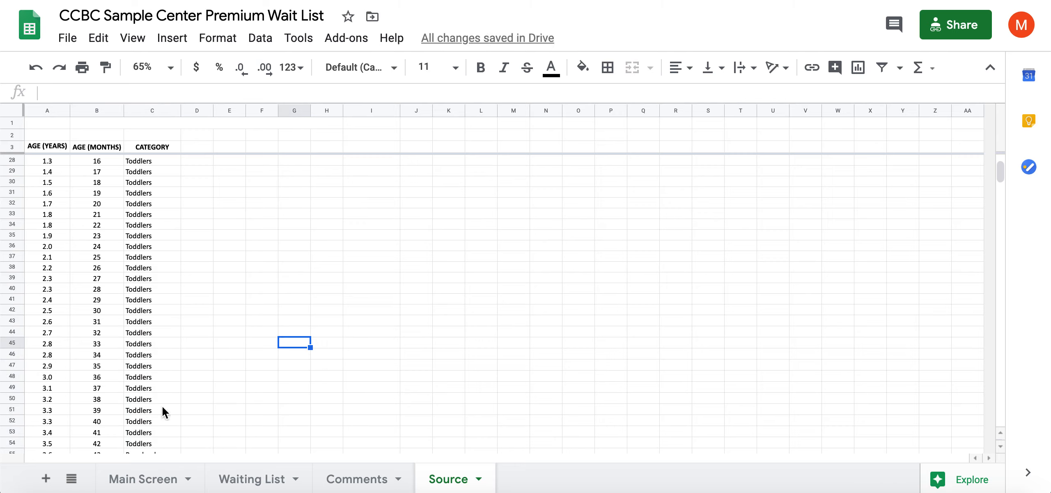
left_click(36, 67)
Look through the rest of the age-to-category table to its final Fall 2019 entry, and return to the Waiting List sheet
mouse_move(1001, 175)
left_mouse_down()
mouse_move(1004, 197)
mouse_move(1011, 185)
left_mouse_up()
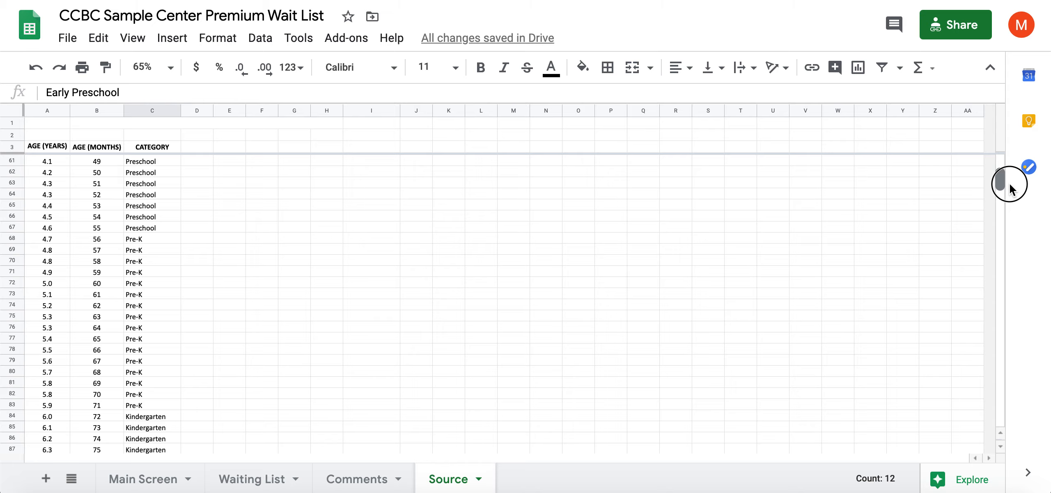
left_click_drag(1010, 188, 1013, 220)
left_click(416, 294)
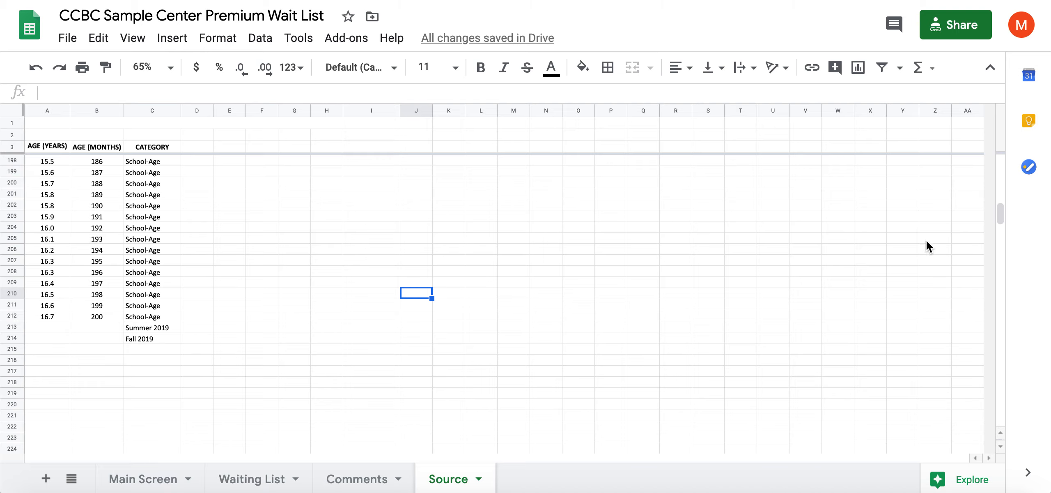
left_click_drag(1000, 217, 1002, 146)
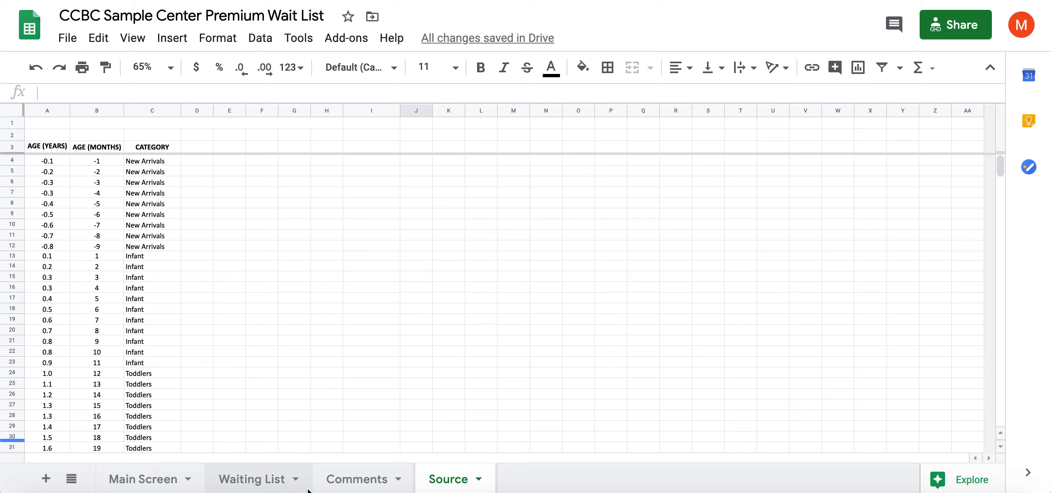
left_click(362, 480)
left_click(222, 481)
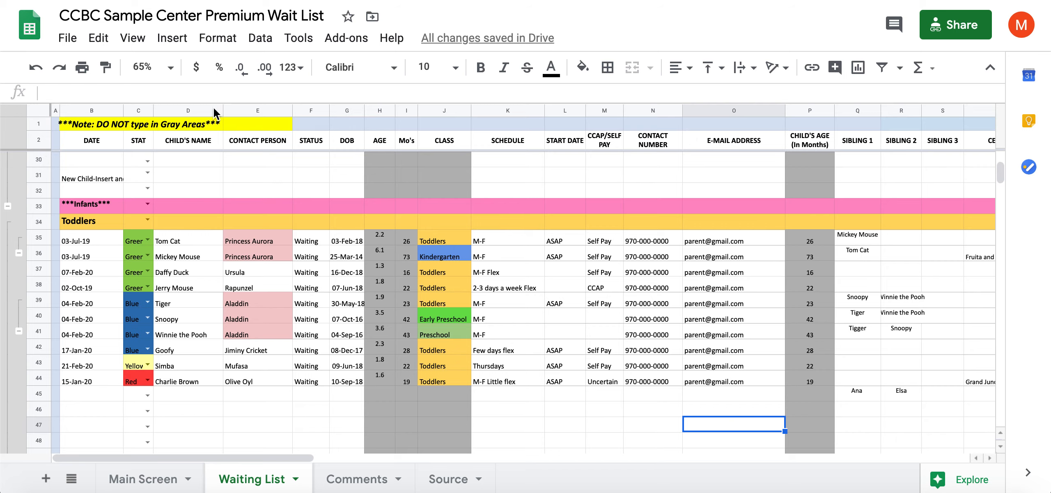
left_click(214, 40)
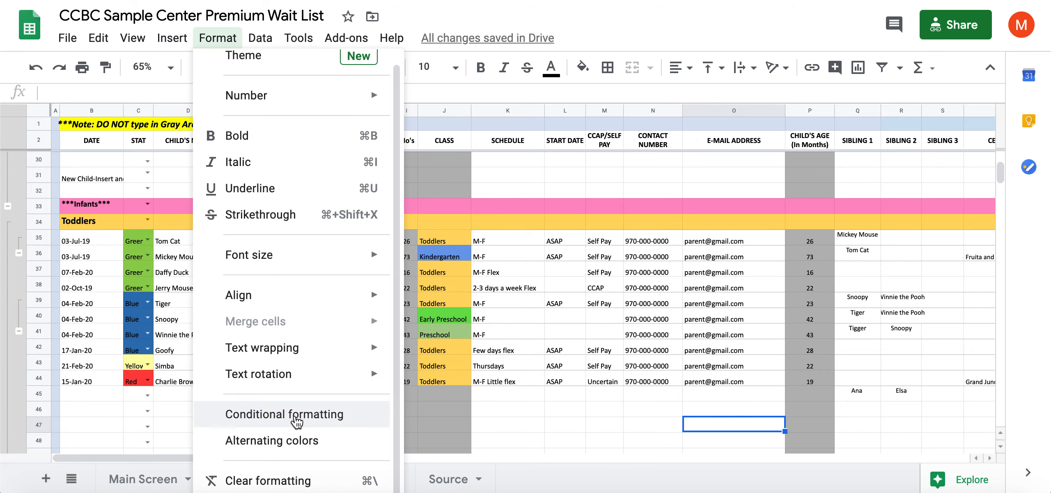
left_click(295, 416)
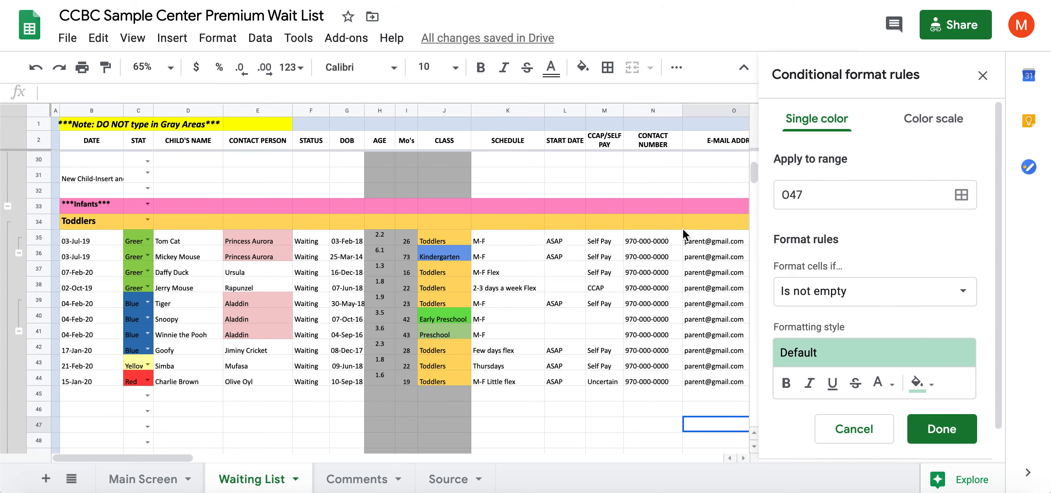
left_click(839, 430)
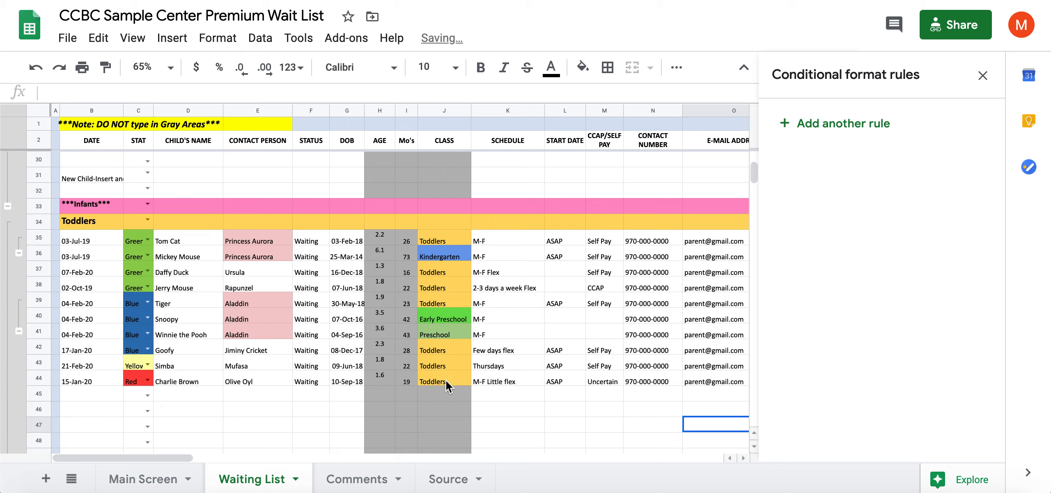
left_click(983, 75)
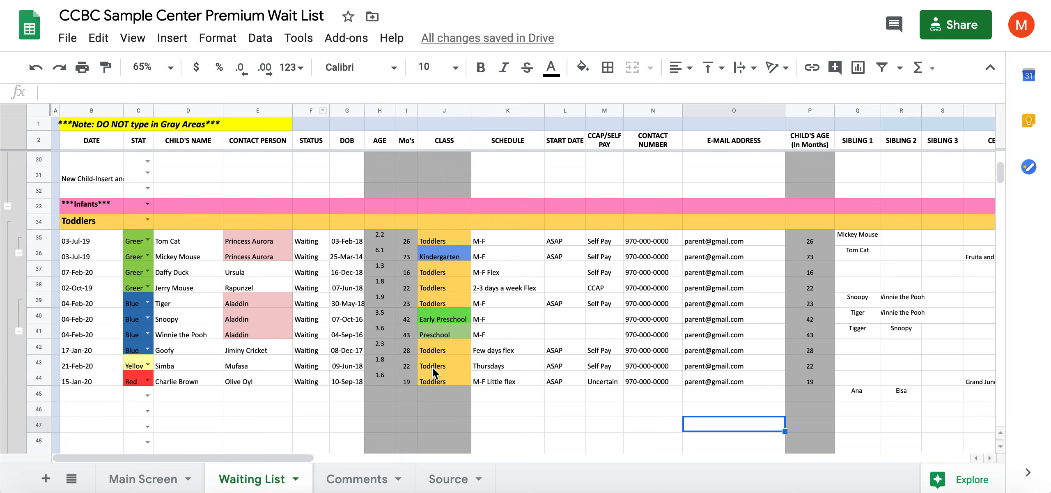
Open the class column's conditional formatting rules from a Toddlers class cell, and open the rule for values equal to Kindergarten for editing
left_click(442, 348)
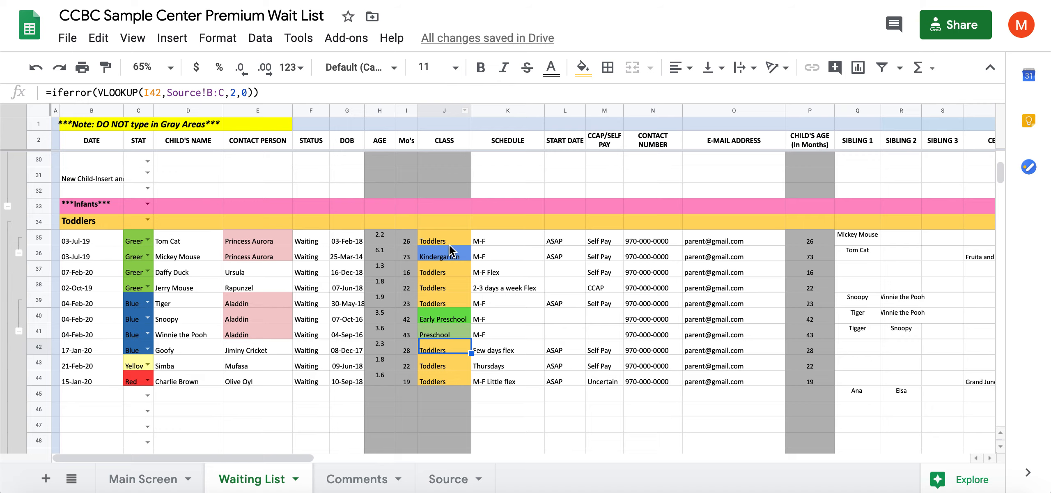
left_click(453, 289)
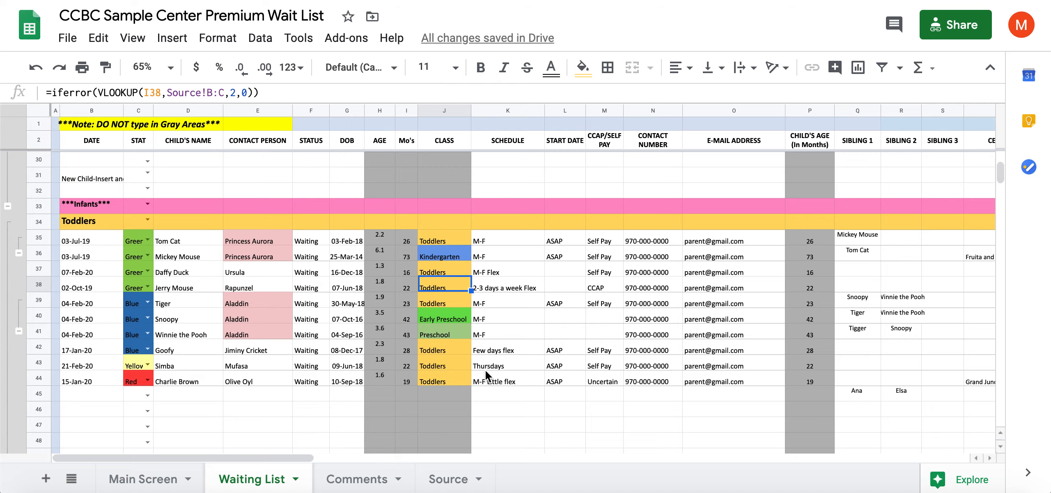
left_click(218, 37)
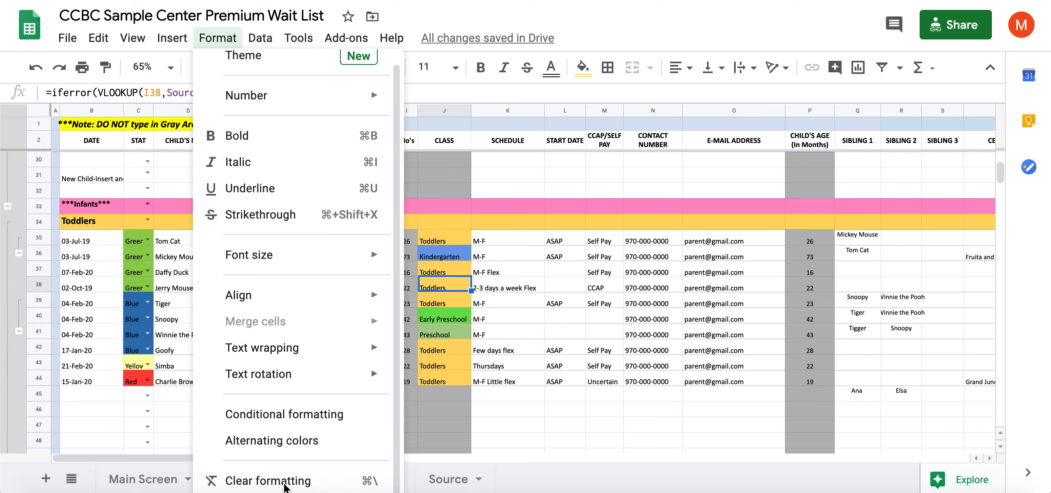
left_click(318, 416)
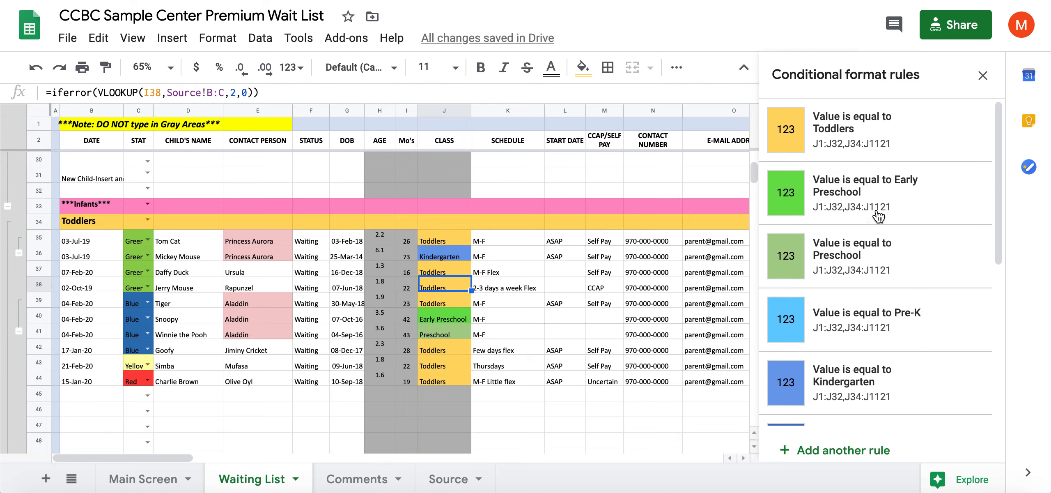
mouse_move(999, 150)
left_mouse_down()
mouse_move(1004, 305)
mouse_move(1010, 138)
left_mouse_up()
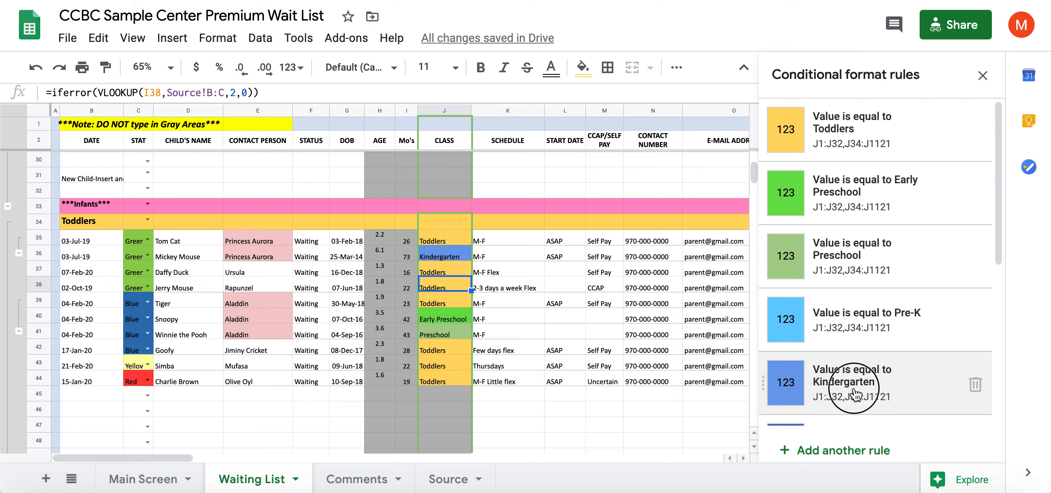
left_click(872, 384)
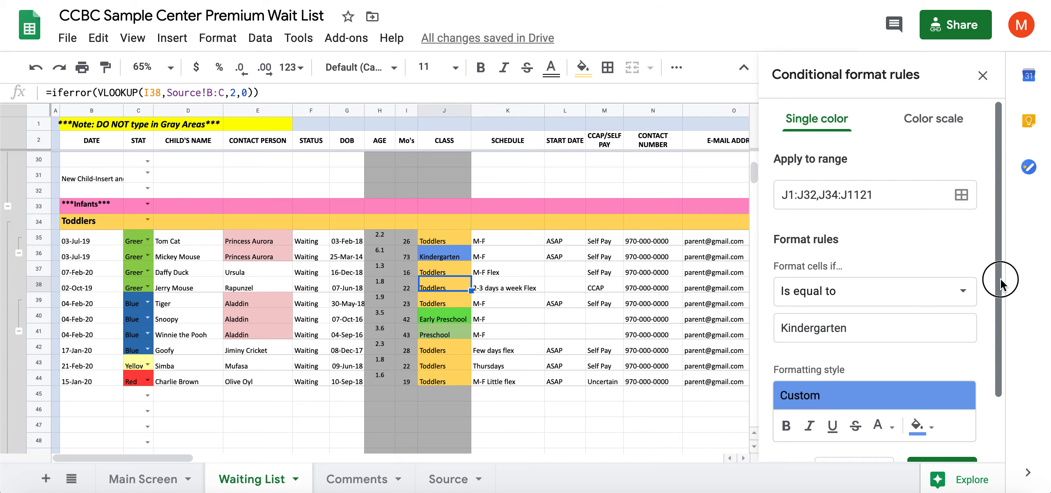
left_click_drag(1004, 276, 1000, 336)
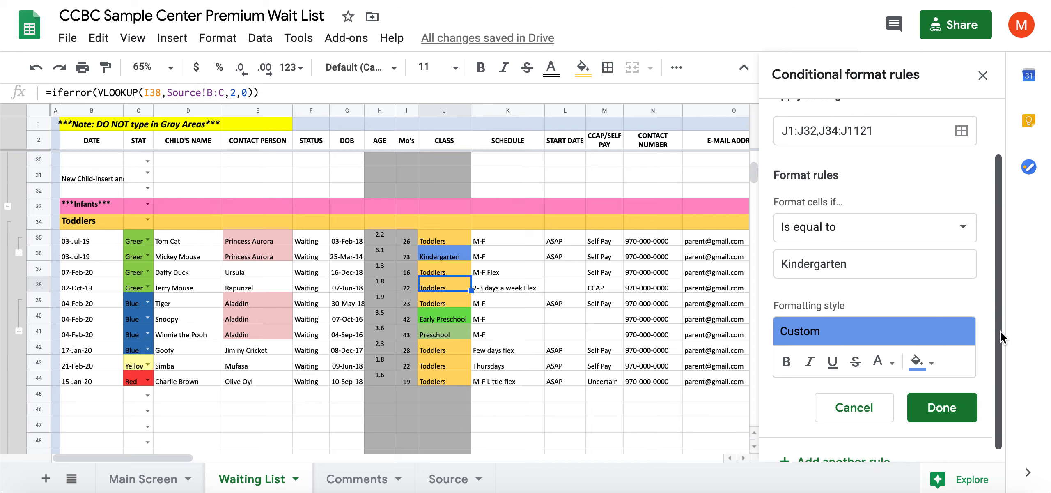
Try a muted magenta text color in the Kindergarten rule, and reset the text color to none
left_click(926, 369)
left_click(882, 363)
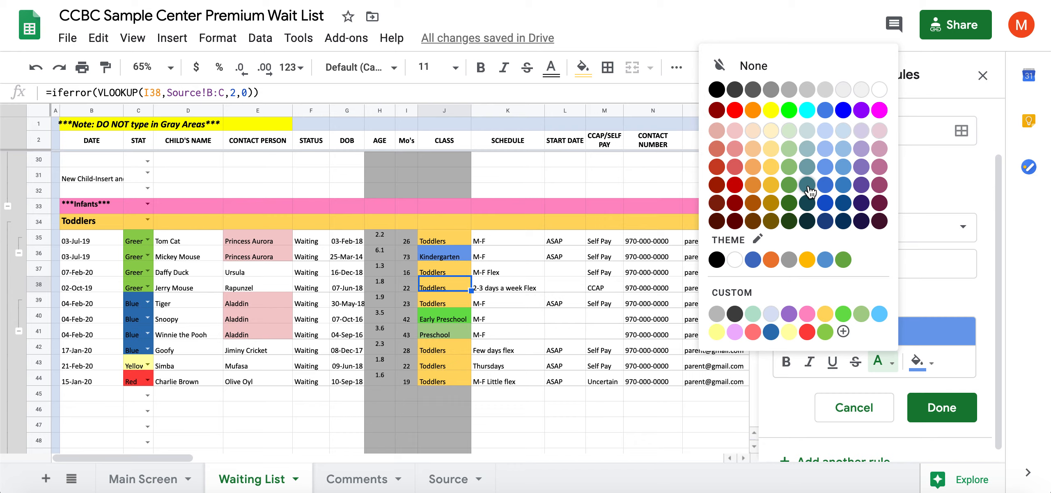
left_click(879, 167)
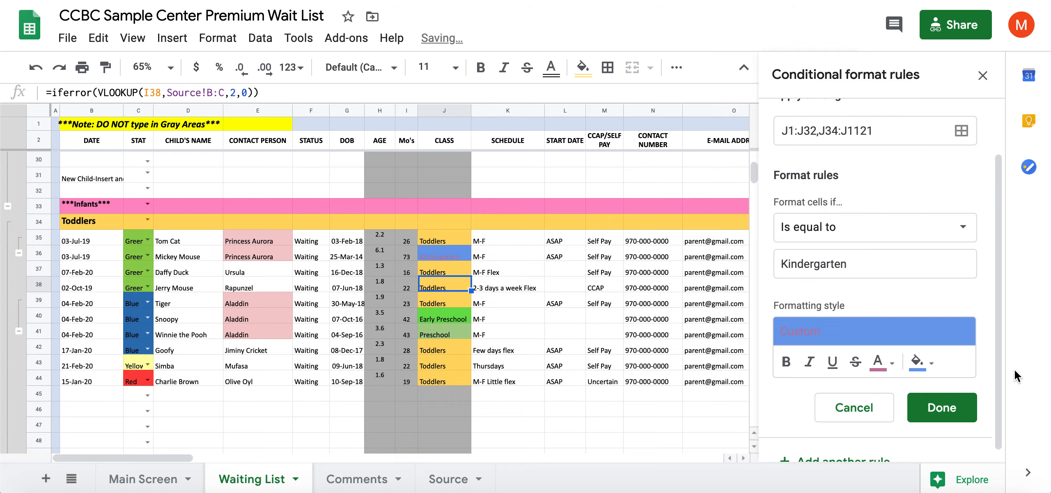
left_click(881, 361)
left_click(771, 69)
Set the Kindergarten rule's fill color to a muted light magenta and save the rule
left_click(920, 361)
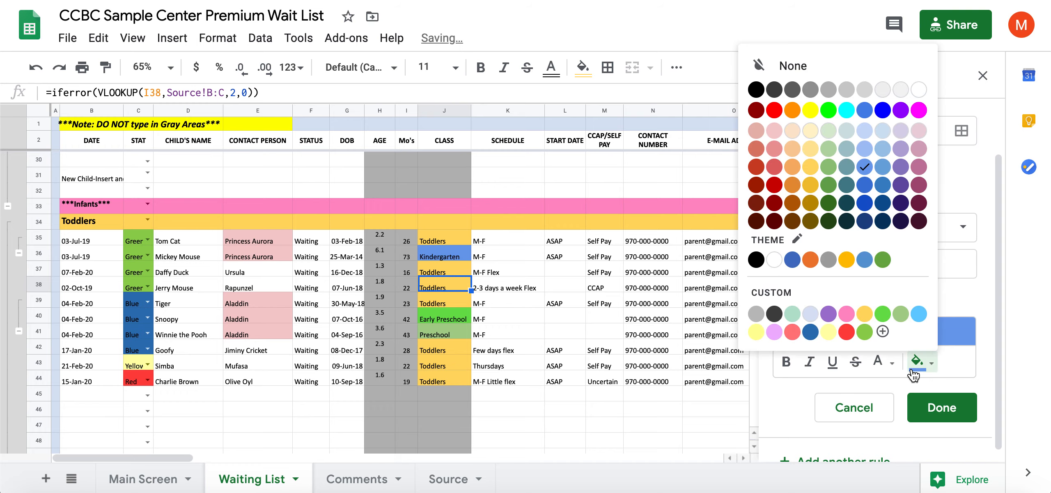
left_click(921, 149)
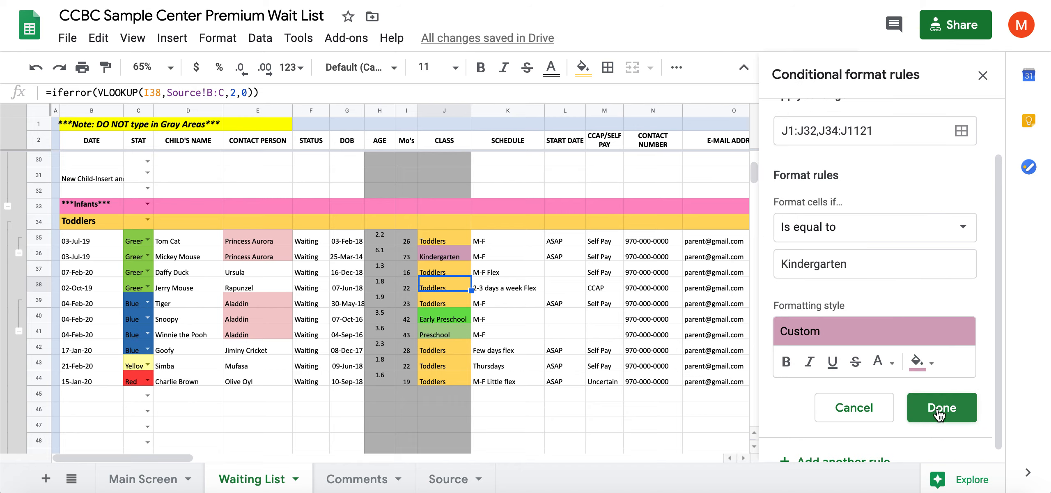
left_click(955, 418)
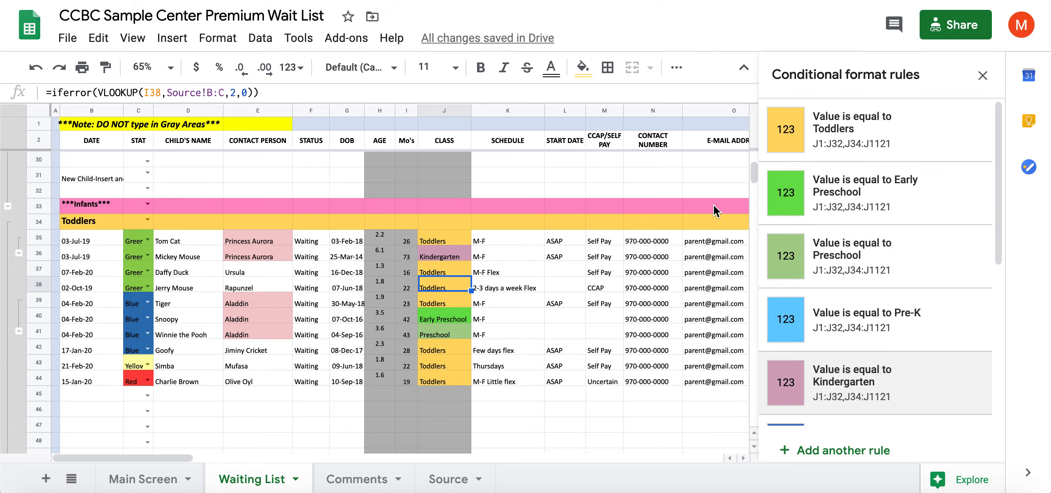
Look through the class colors across the waiting list, expand the Kindergarten section, and check its class cells in rows 130 to 133
scroll(587, 361, "down", 20)
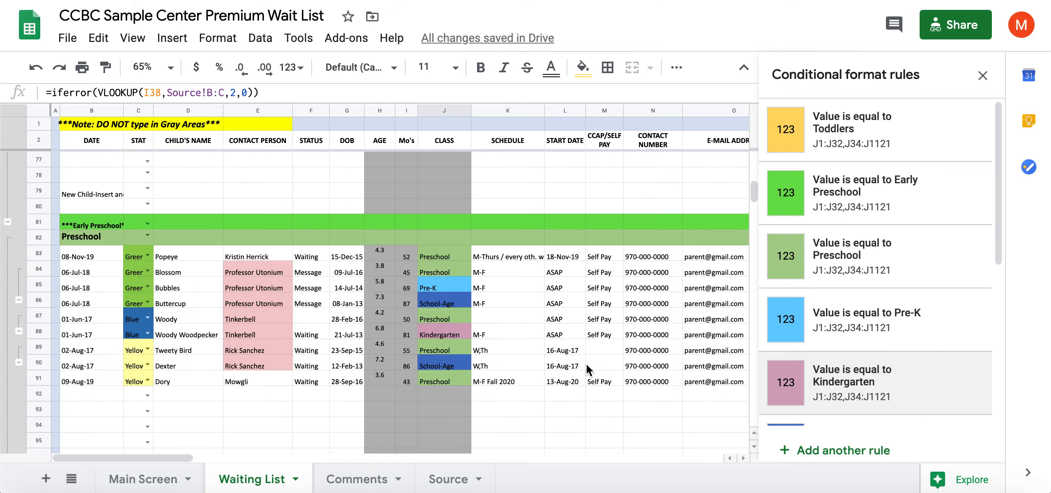
scroll(586, 366, "up", 20)
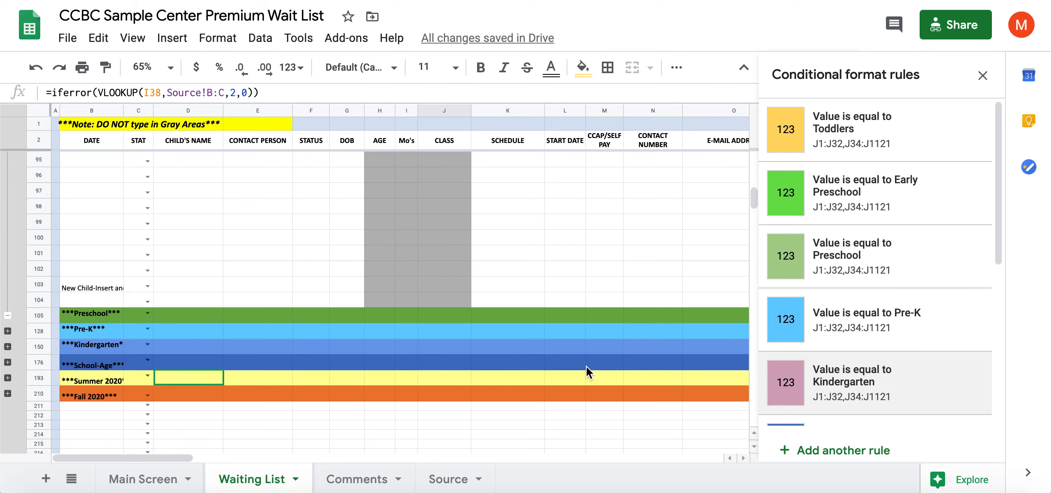
scroll(587, 371, "up", 4)
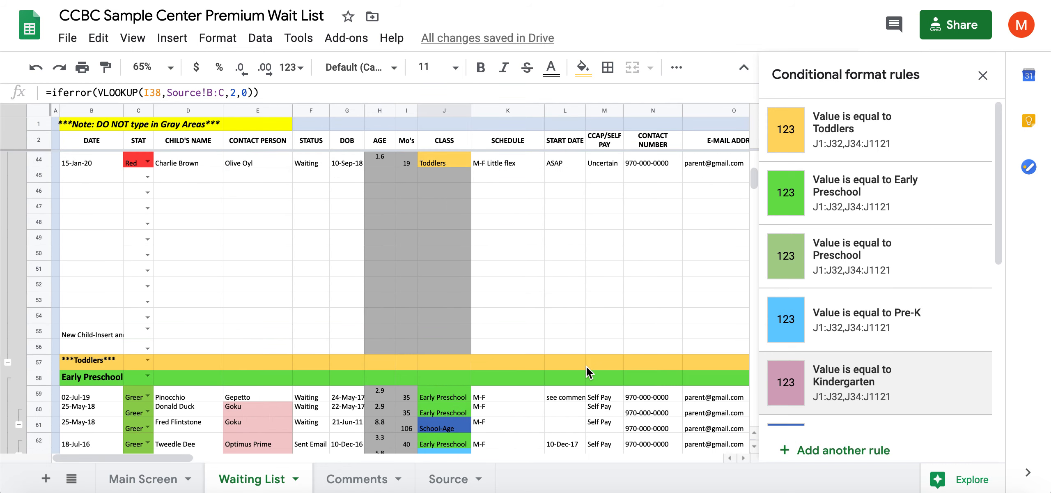
scroll(587, 369, "up", 3)
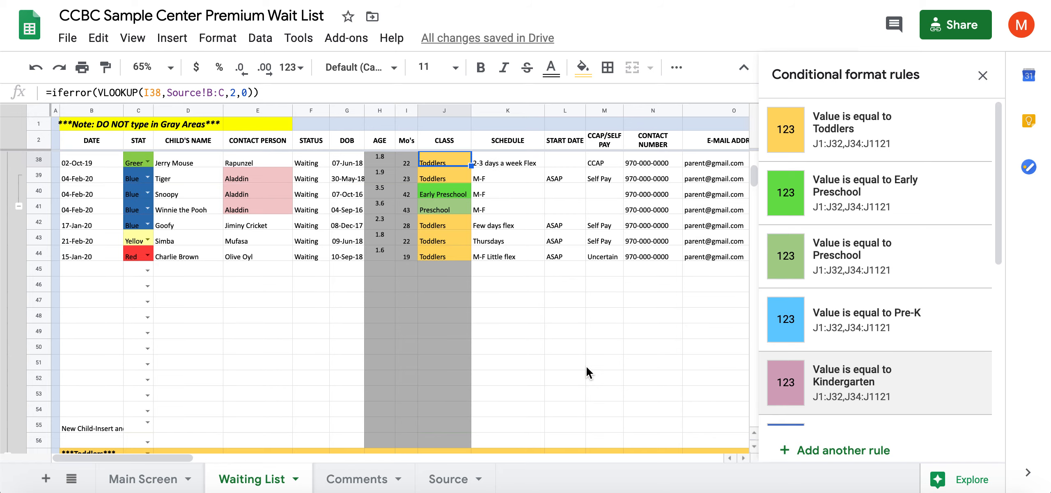
scroll(587, 370, "down", 15)
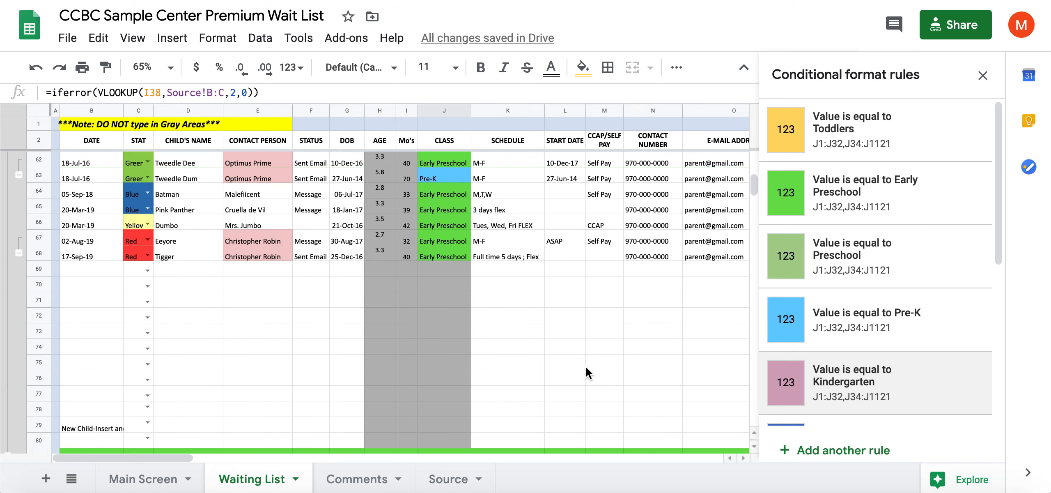
scroll(587, 371, "down", 2)
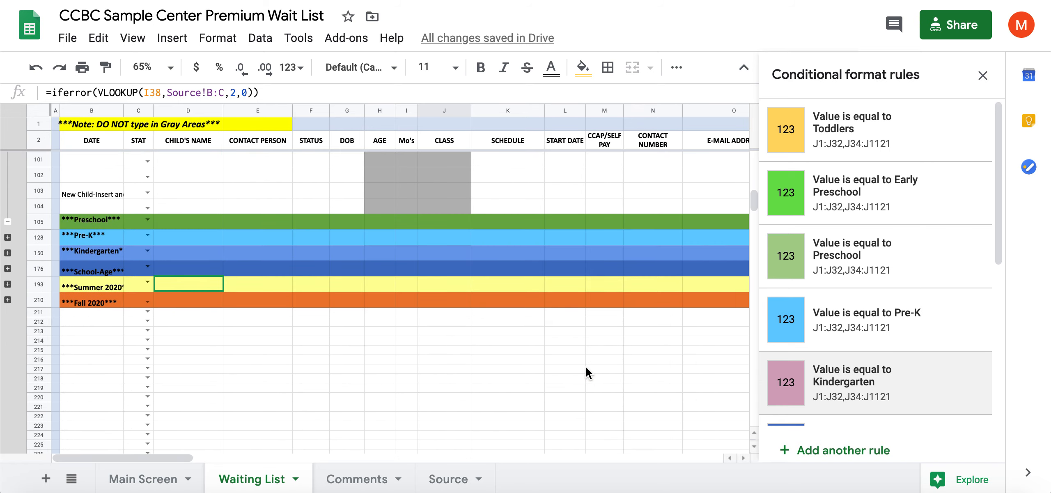
left_click(8, 253)
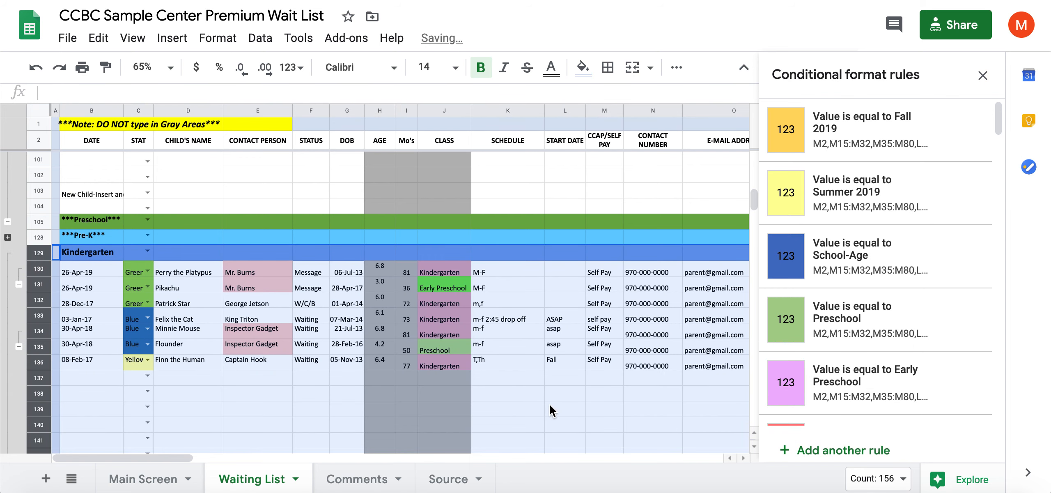
left_click(549, 404)
left_click(437, 272)
left_click(432, 298)
left_click(432, 319)
left_click(435, 301)
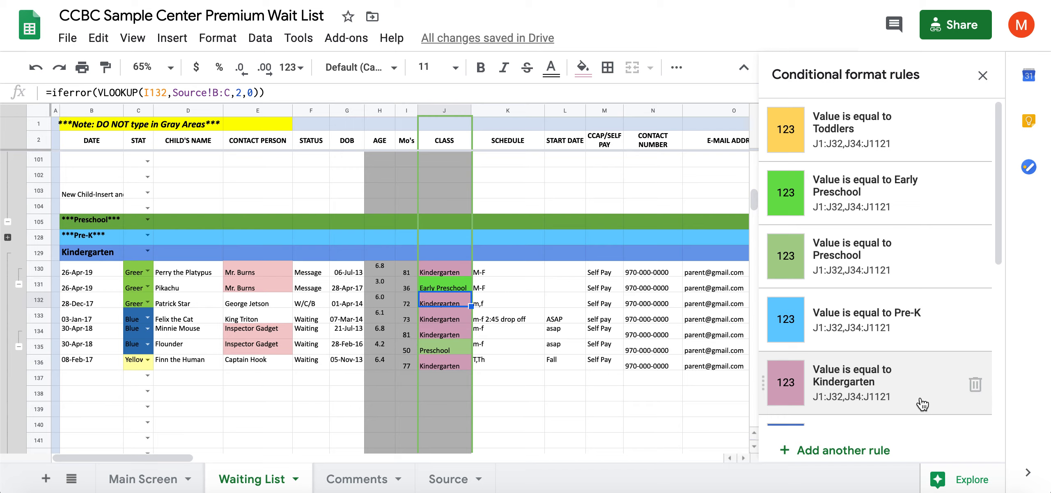
Open the Kindergarten conditional formatting rule and set its fill color to the custom light magenta-violet
left_click(871, 398)
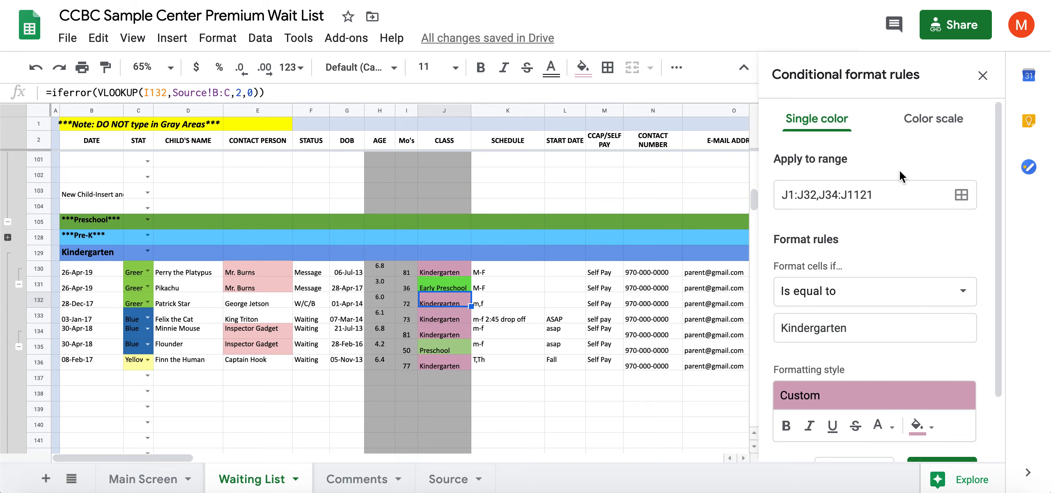
left_click(918, 427)
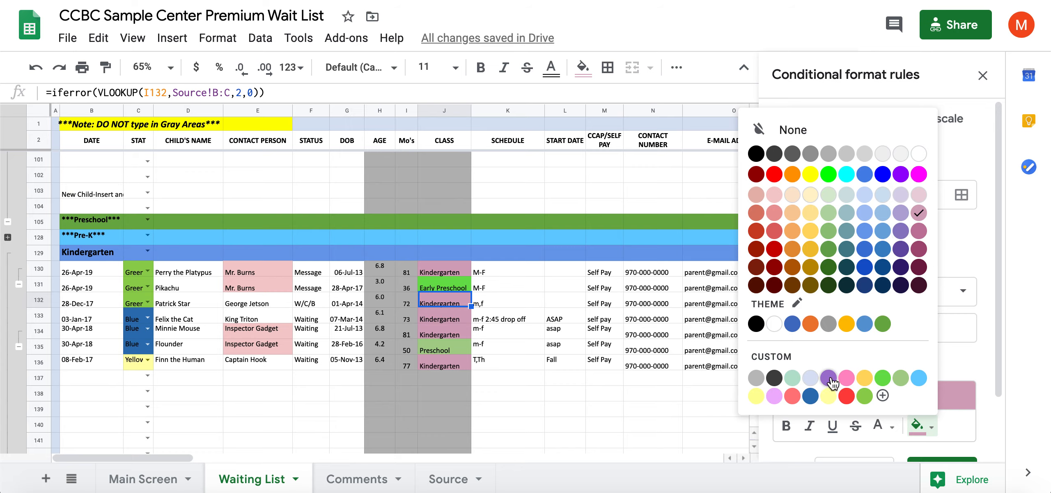
left_click(774, 397)
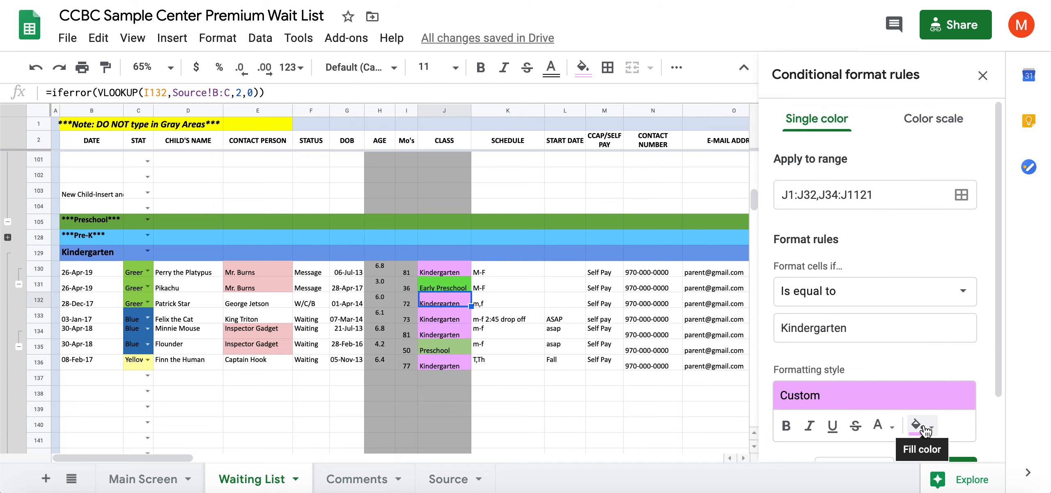
Try a light purple text color in the Kindergarten rule, and reset the text color to none
left_click(925, 429)
left_click(881, 425)
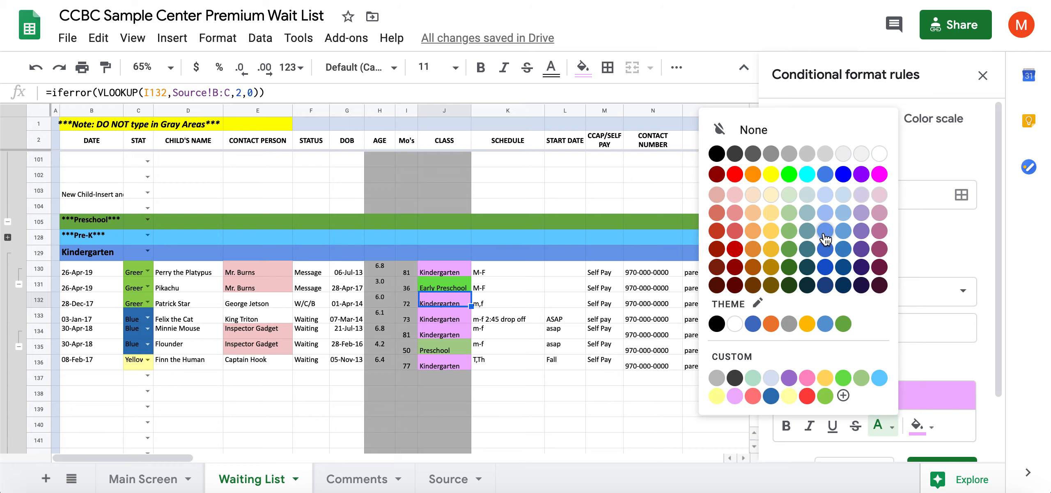
left_click(860, 214)
left_click(881, 426)
left_click(756, 133)
Set the Kindergarten rule's fill color to cornflower blue matching the Kindergarten header row, and close the conditional format rules
left_click(919, 437)
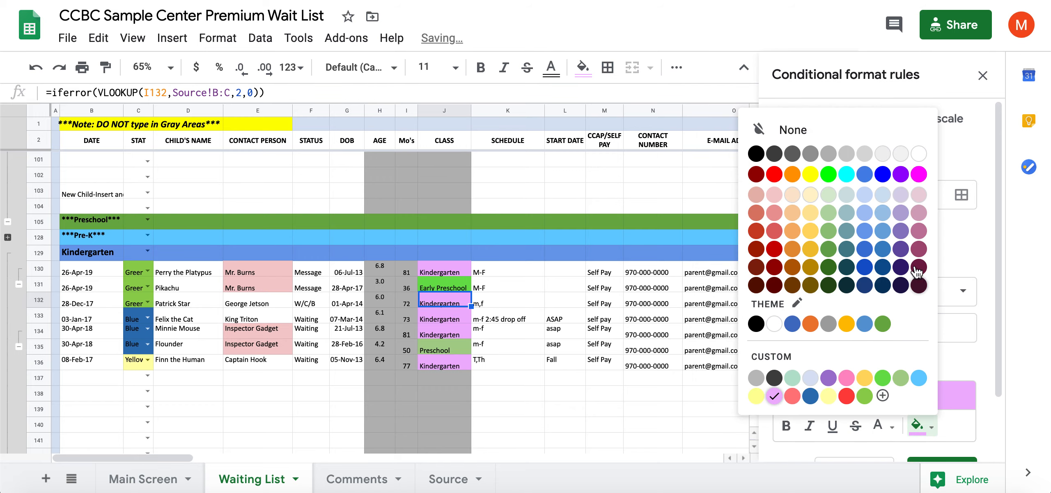
left_click(865, 230)
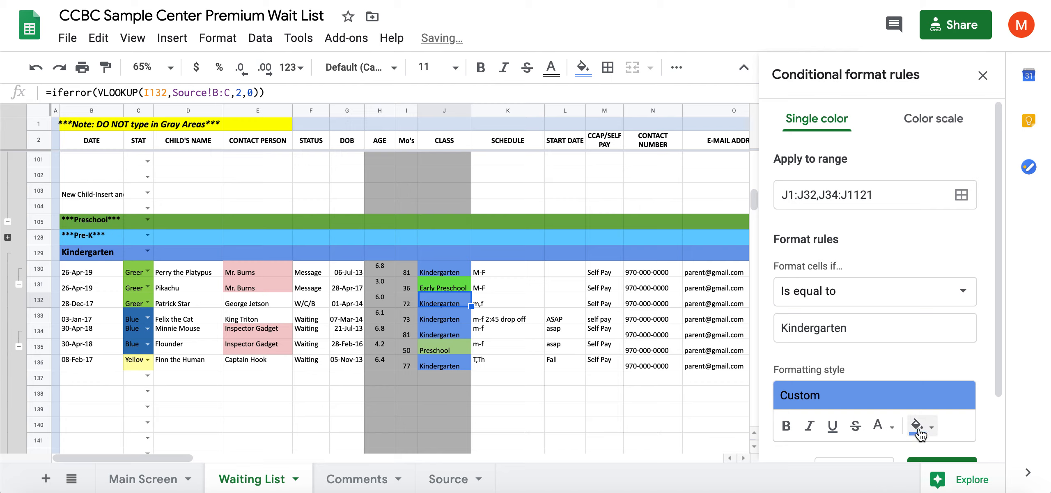
left_click(641, 415)
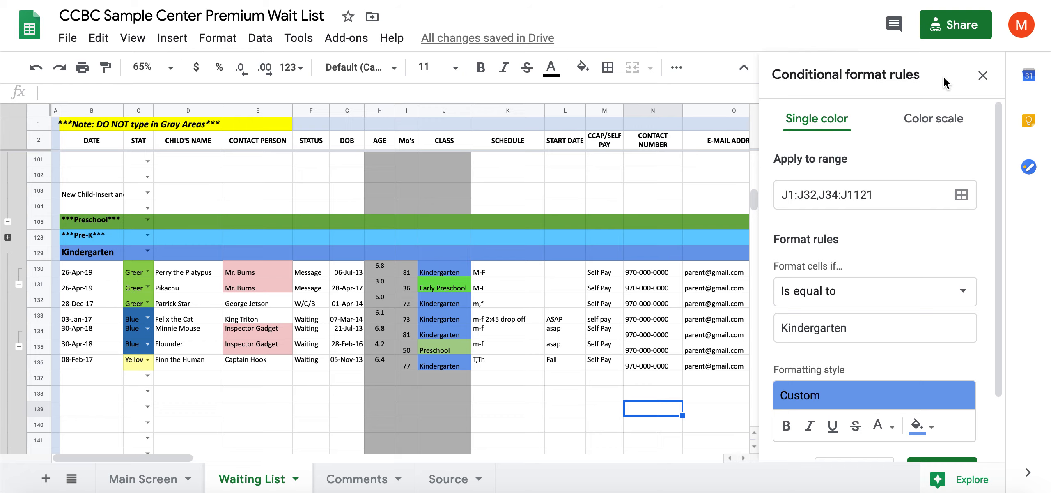
left_click(983, 75)
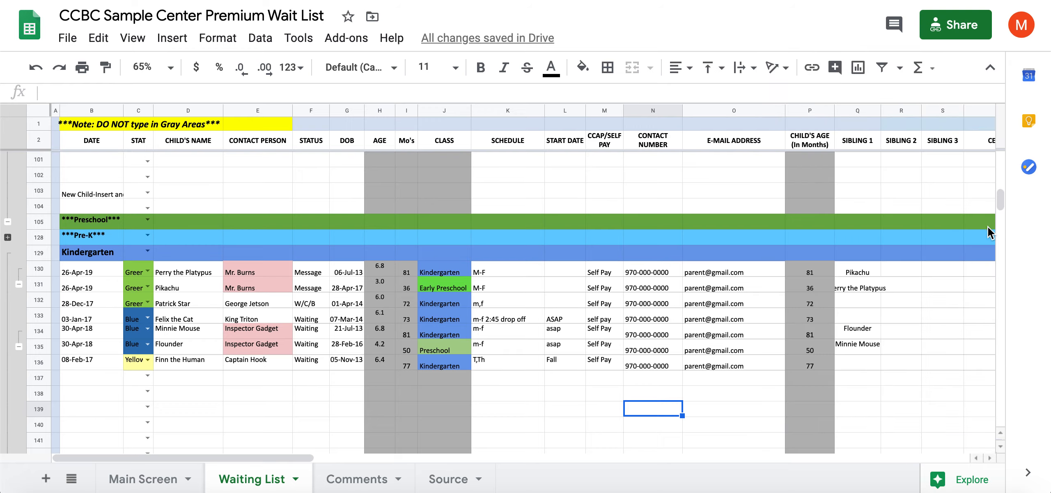
Check the start of the waiting list, and return to the Main Screen sheet to view its comment input and comments sections
left_click_drag(1001, 198, 1009, 158)
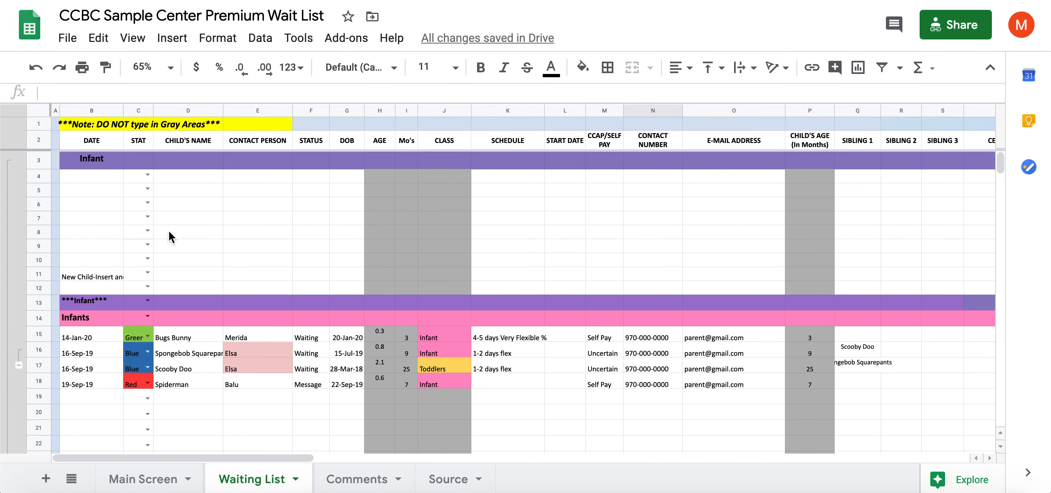
left_click(142, 479)
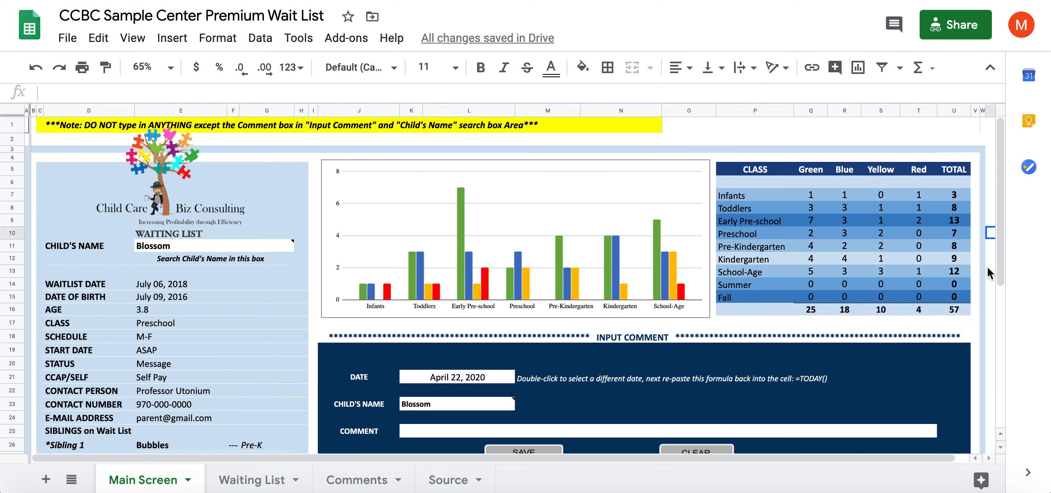
left_click_drag(994, 232, 1002, 304)
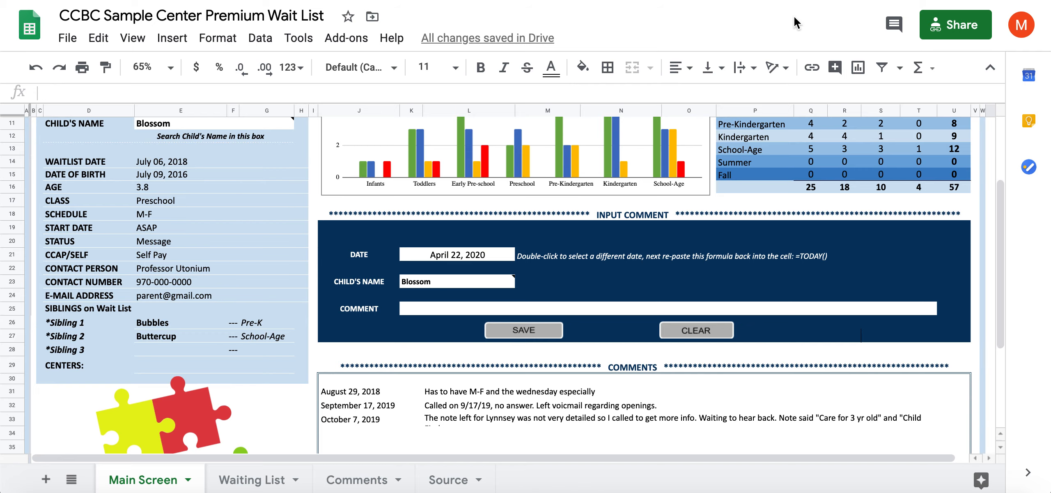
left_click(580, 432)
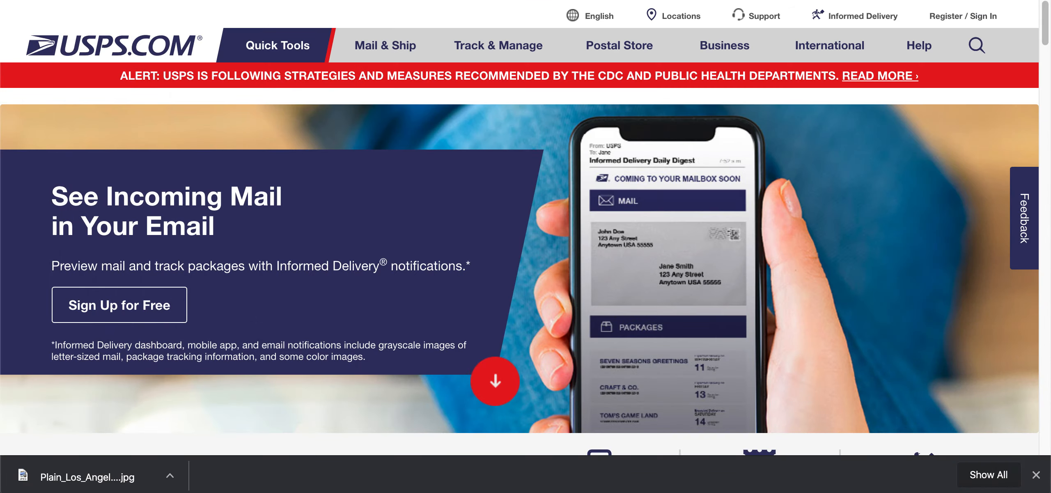
Switch to the desktop, open the Allow permission-.mp4 video, and start playing it
key("F11")
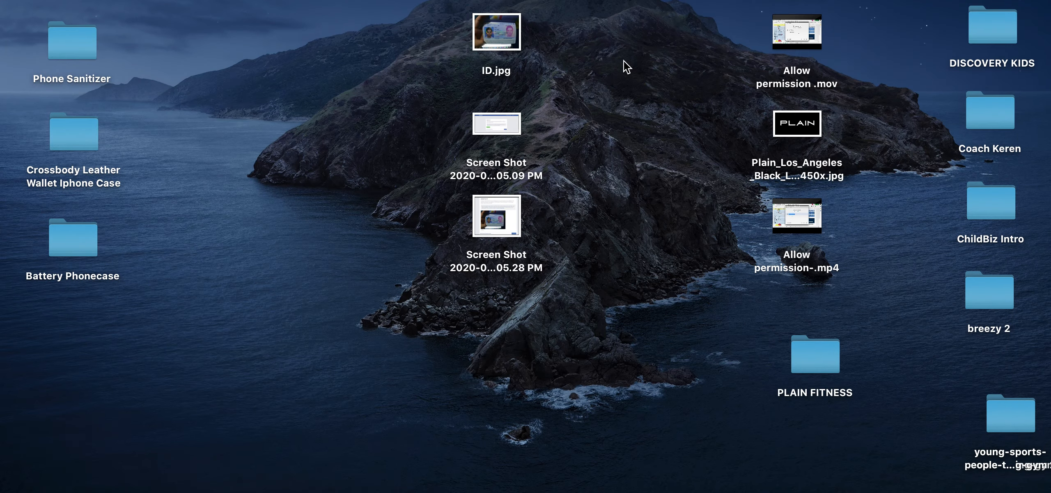
left_click(785, 49)
left_click(704, 202)
left_click(803, 221)
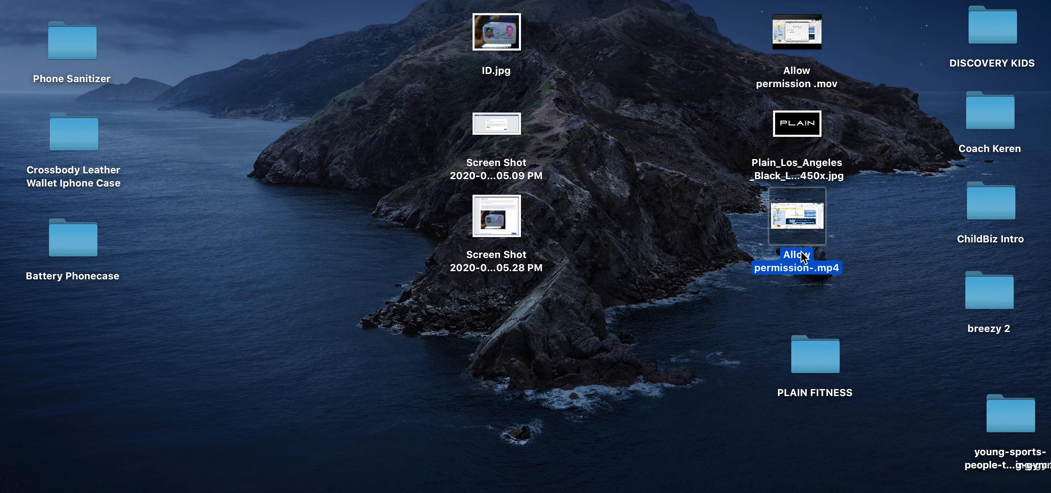
double_click(819, 225)
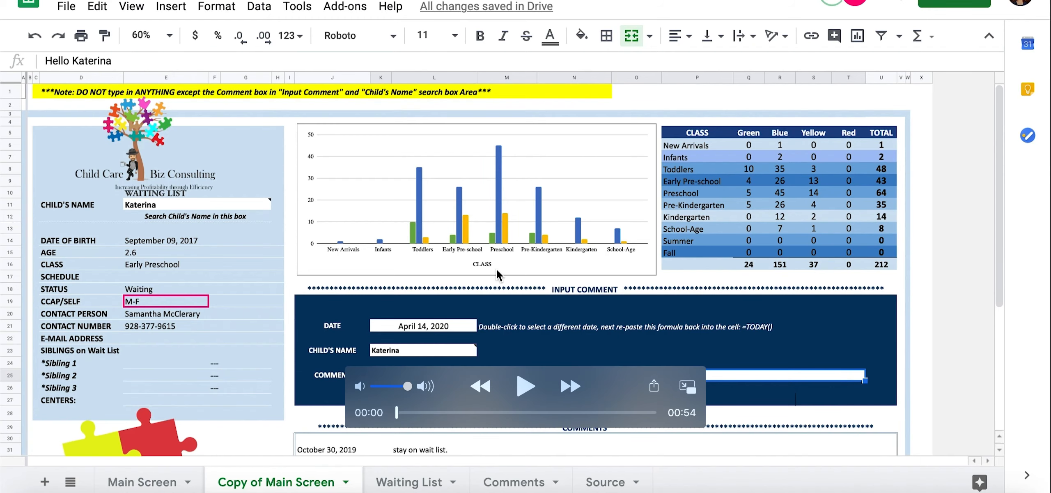
left_click(522, 392)
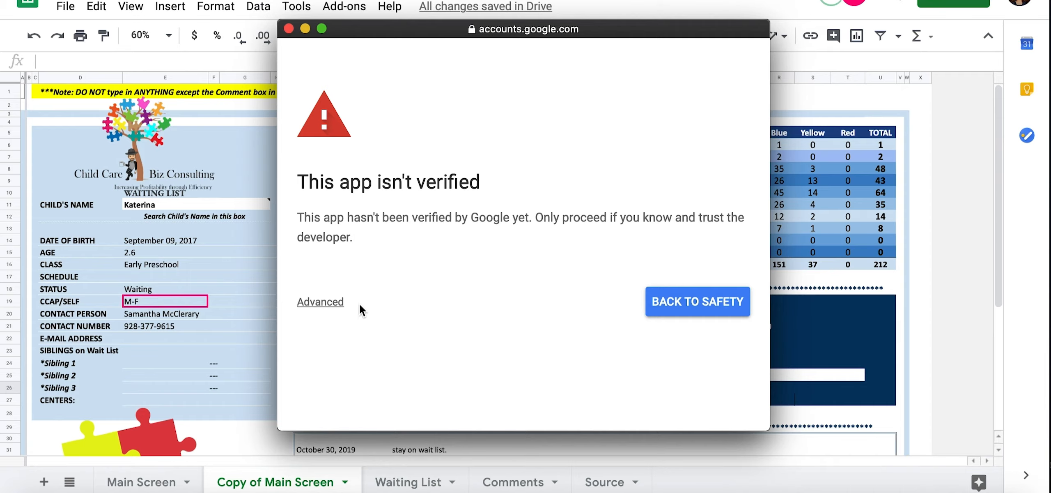
Follow the video's walkthrough of granting Untitled project account access past the unverified-app warning and saving the comment
left_click(331, 304)
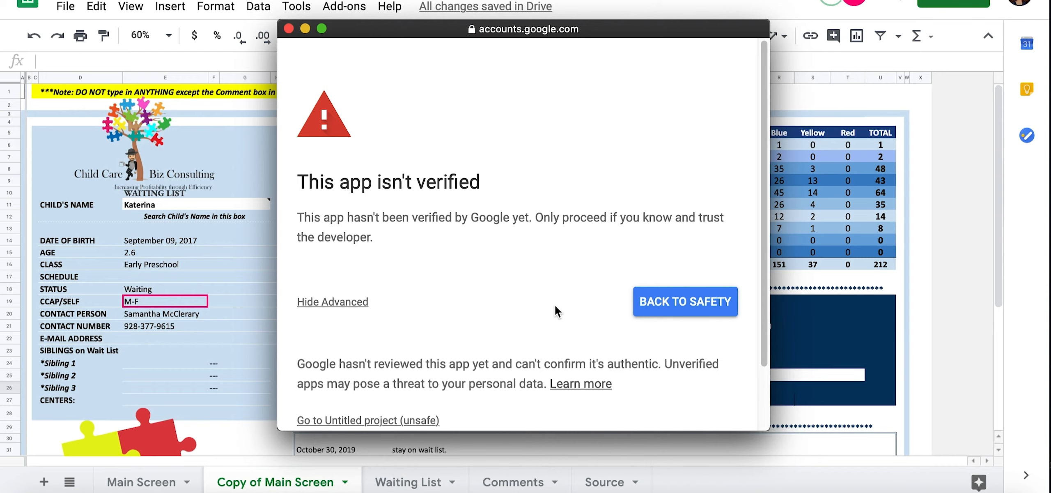
scroll(555, 312, "down", 3)
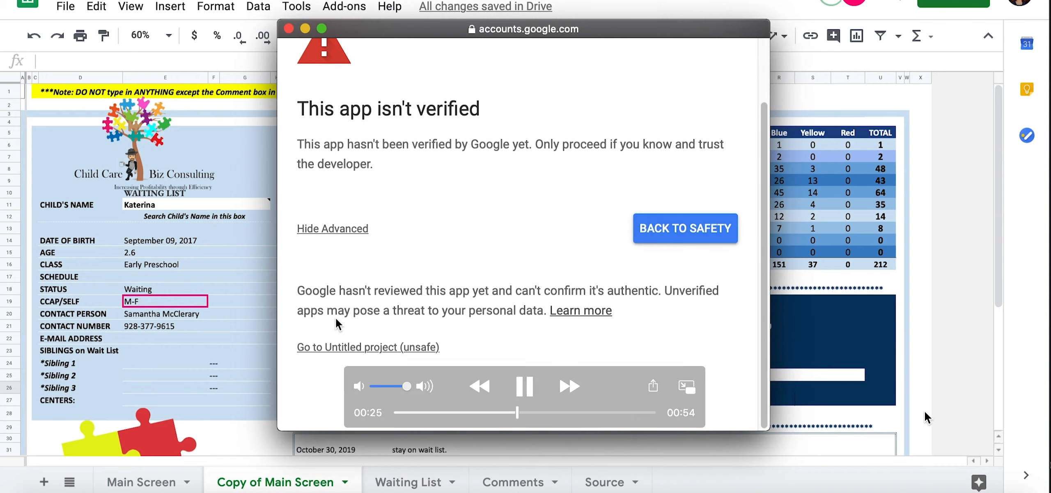
left_click(359, 353)
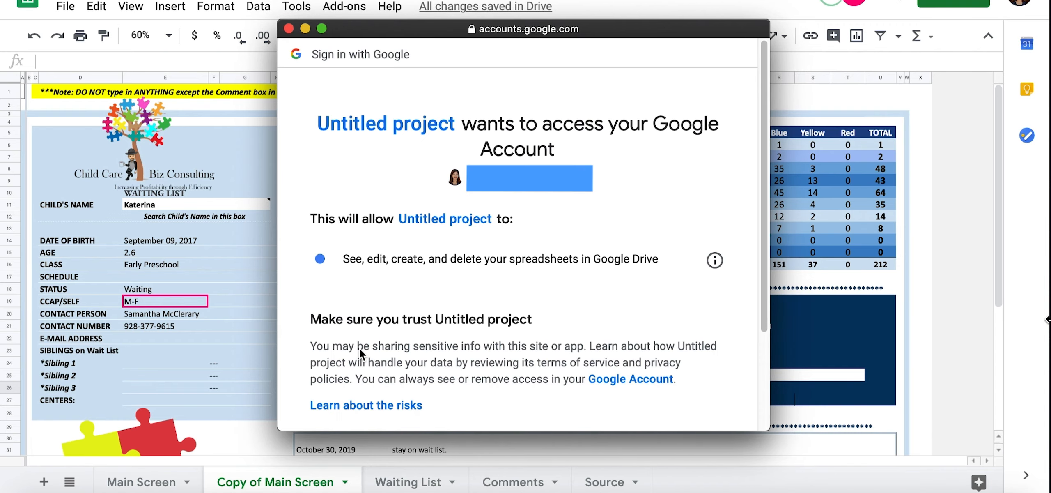
scroll(579, 353, "down", 3)
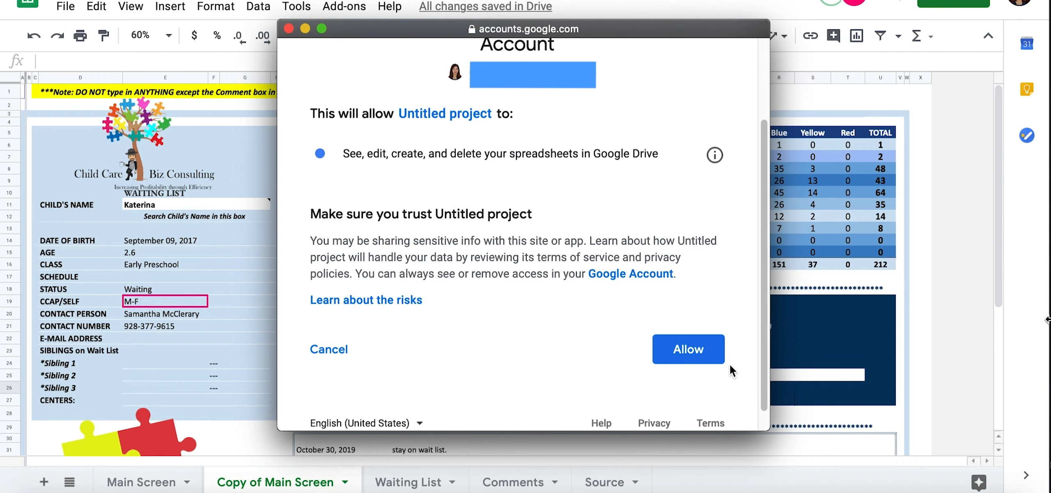
left_click(695, 355)
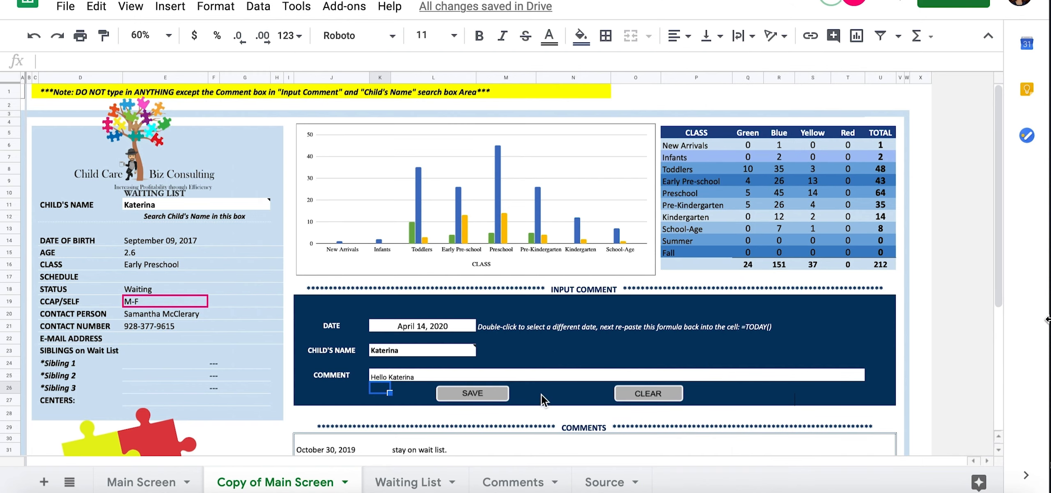
left_click(493, 392)
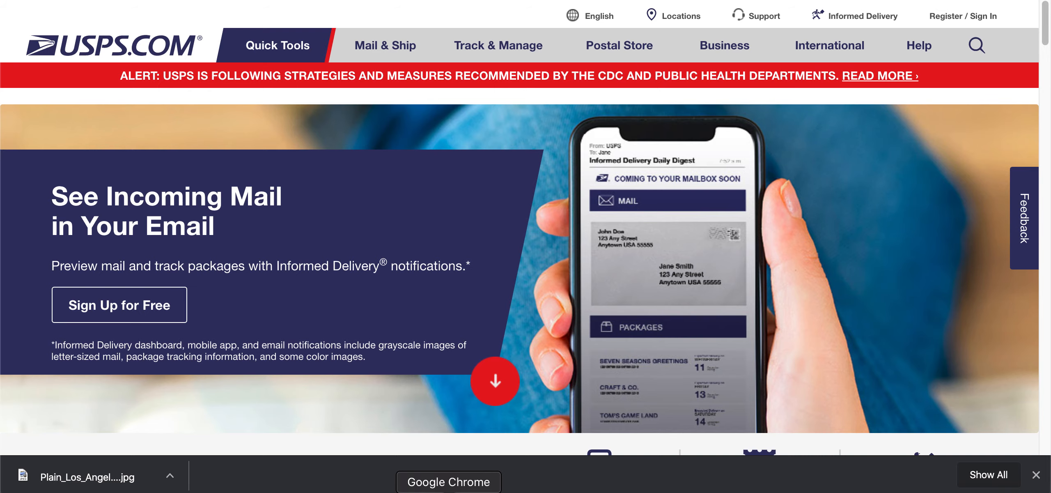
Switch back to the CCBC Sample Center Premium Wait List window in Chrome and clear the Child's Name search box on the Main Screen
right_click(448, 490)
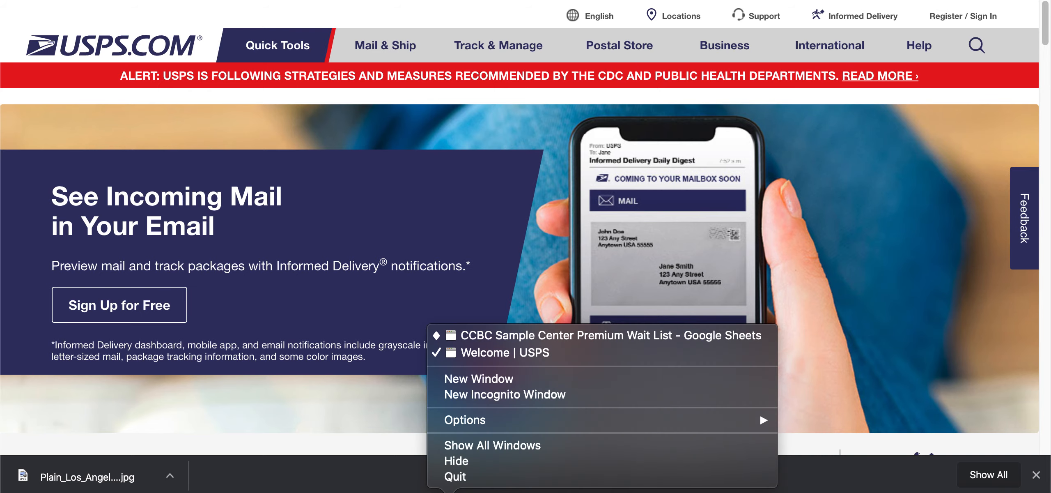
left_click(497, 343)
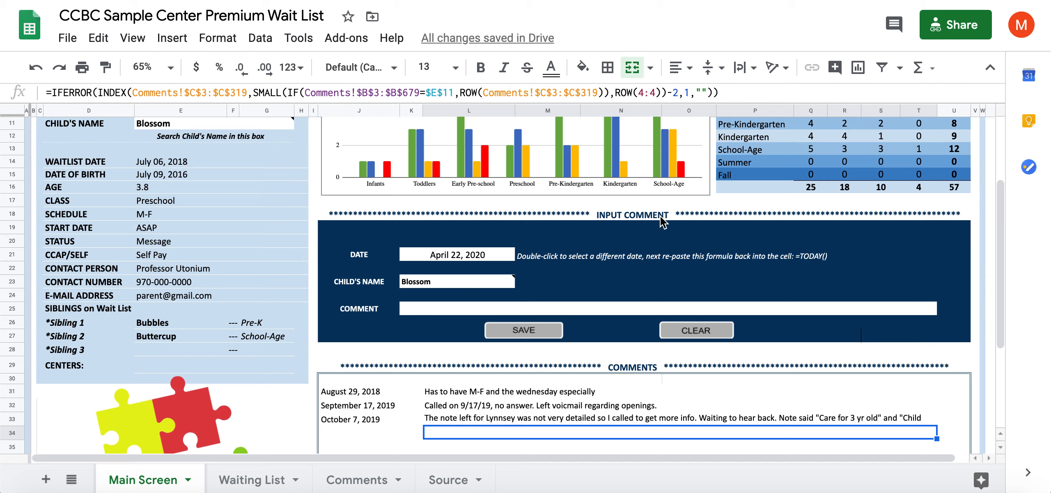
scroll(999, 263, "up", 3)
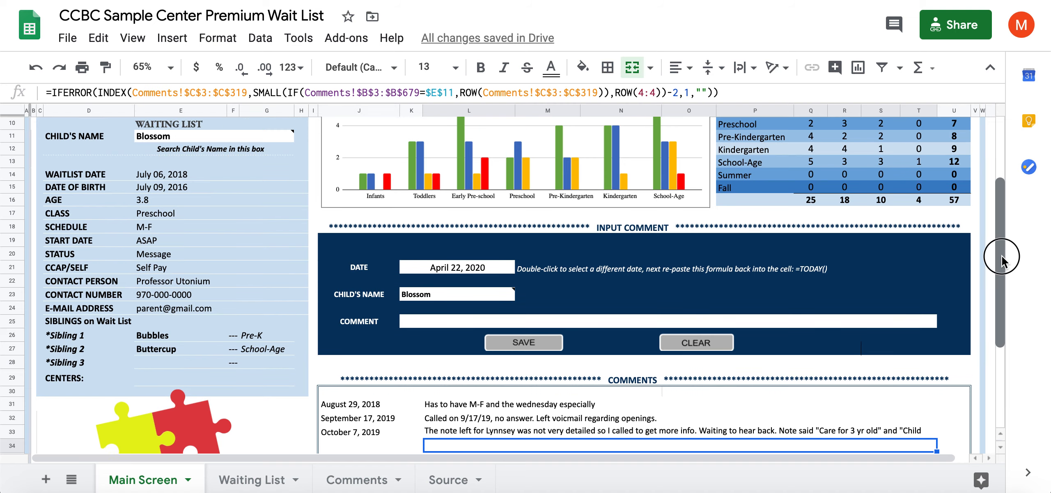
left_click(210, 200)
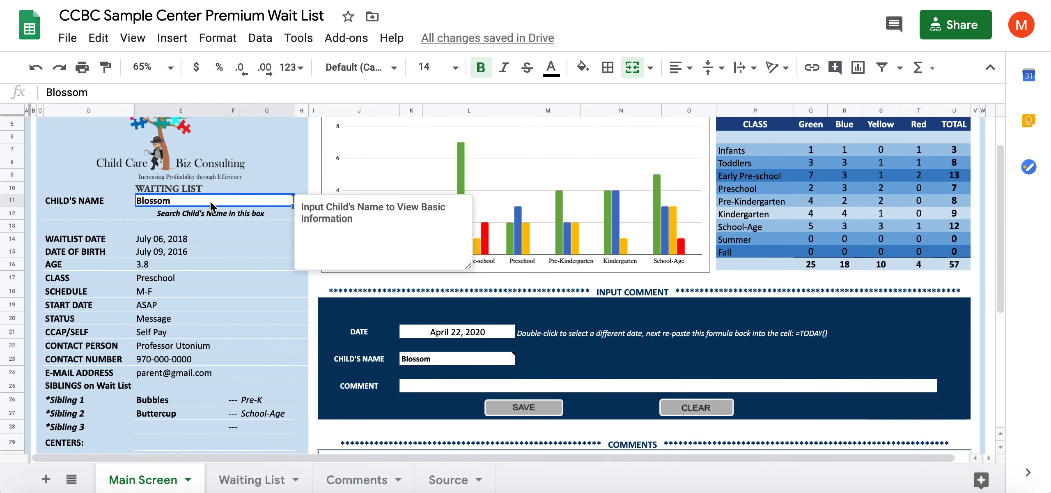
key("Delete")
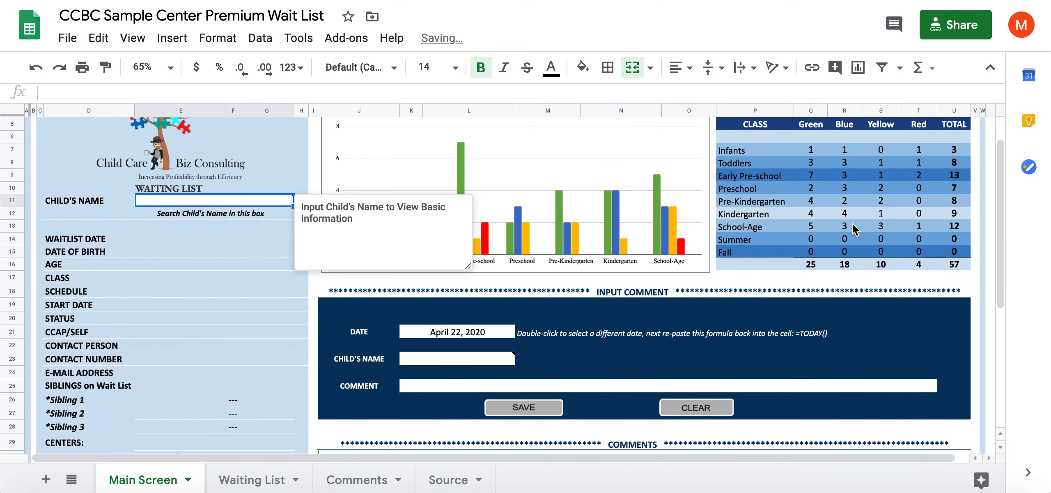
Look over the whole Main Screen, from the class chart and totals table to the comments area
left_click_drag(999, 217, 1006, 187)
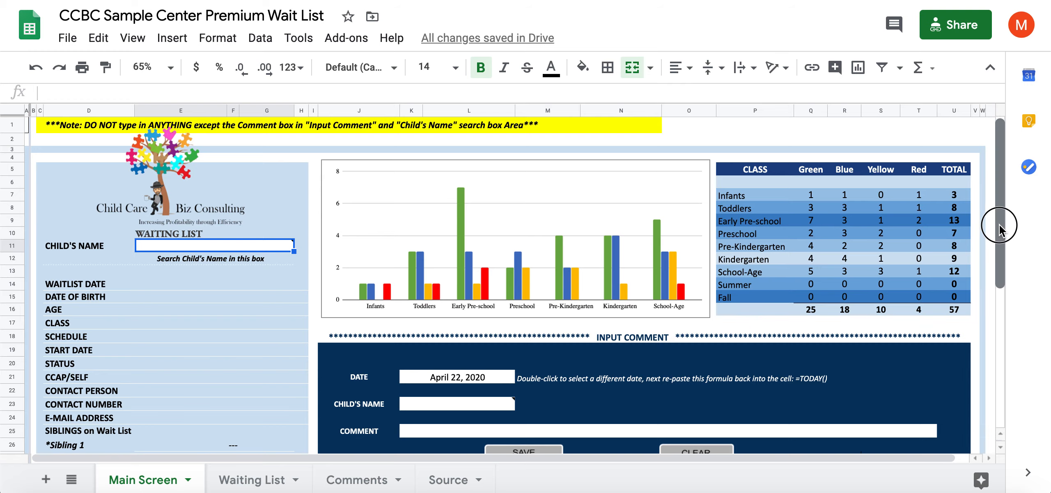
left_click_drag(1004, 223, 1006, 242)
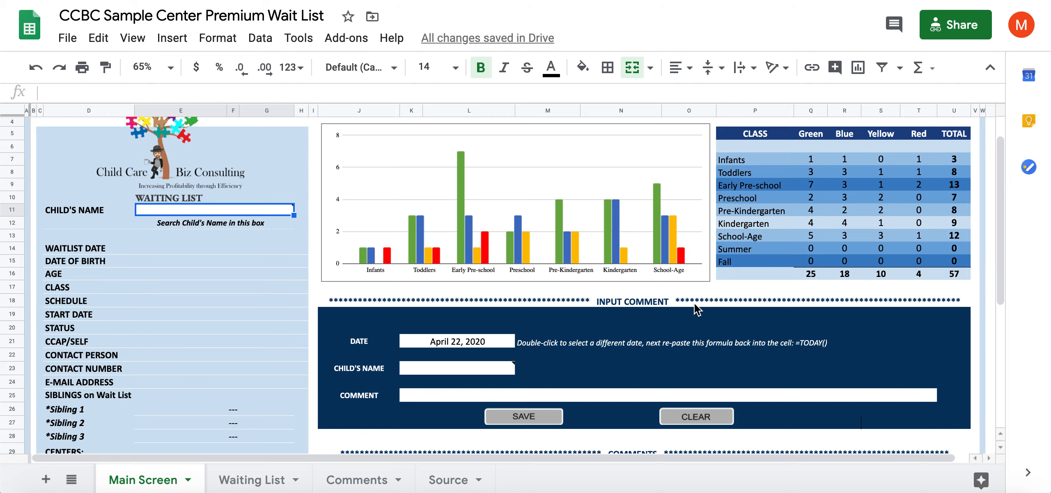
left_click_drag(998, 193, 999, 177)
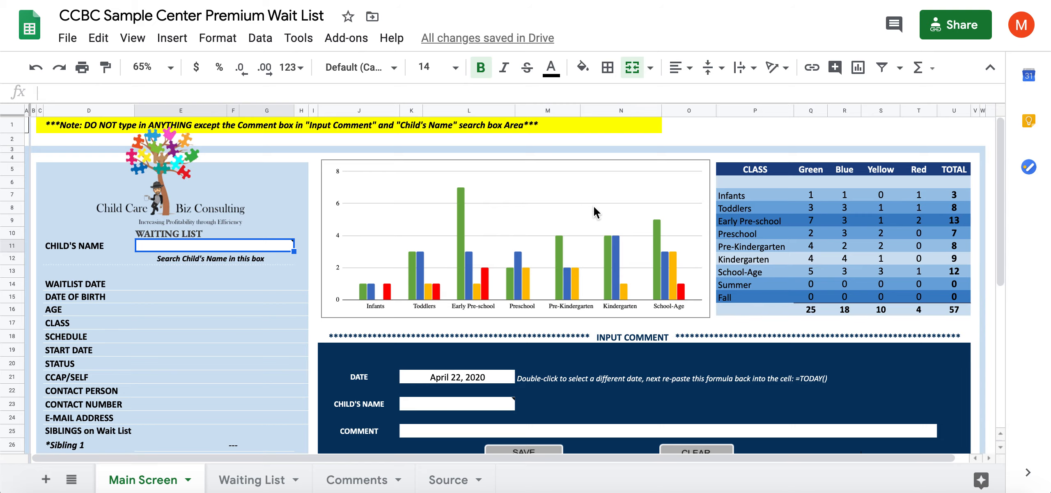
left_click_drag(1001, 265, 969, 448)
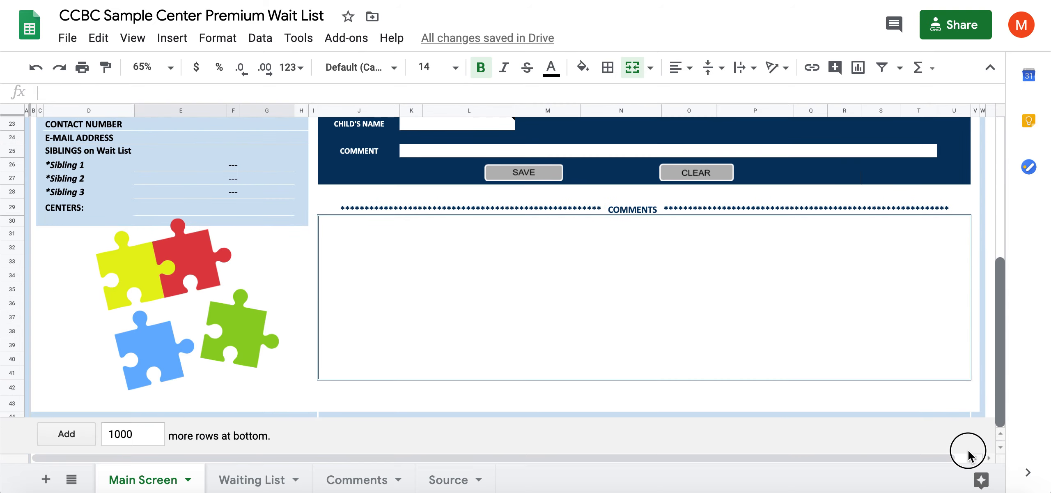
left_click_drag(998, 353, 994, 207)
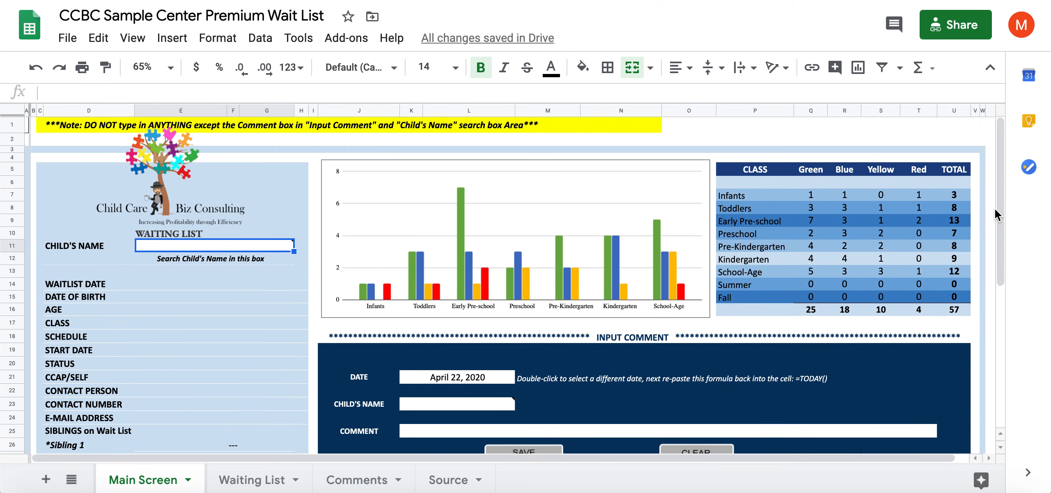